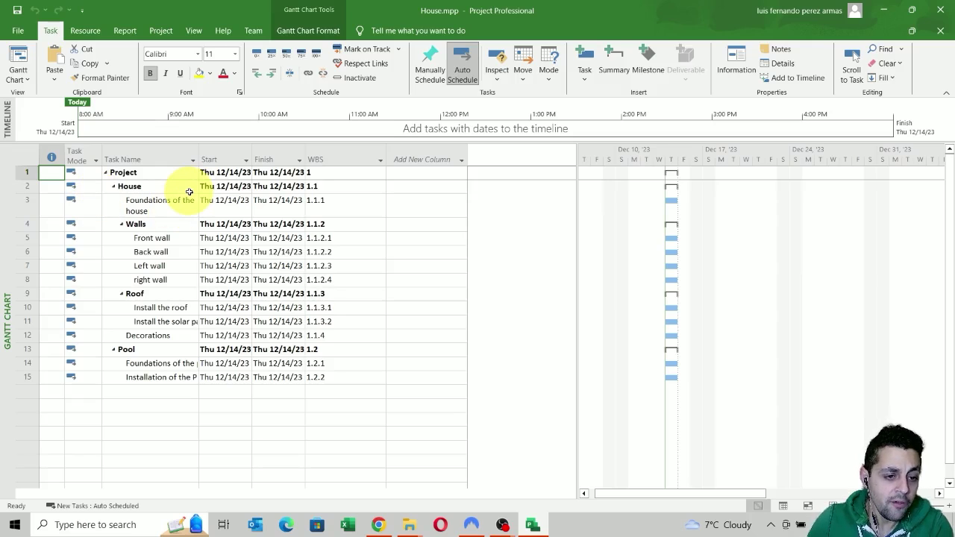
Step: Review the WBS column's codes for the House summary task and its house foundations subtask
click(341, 158)
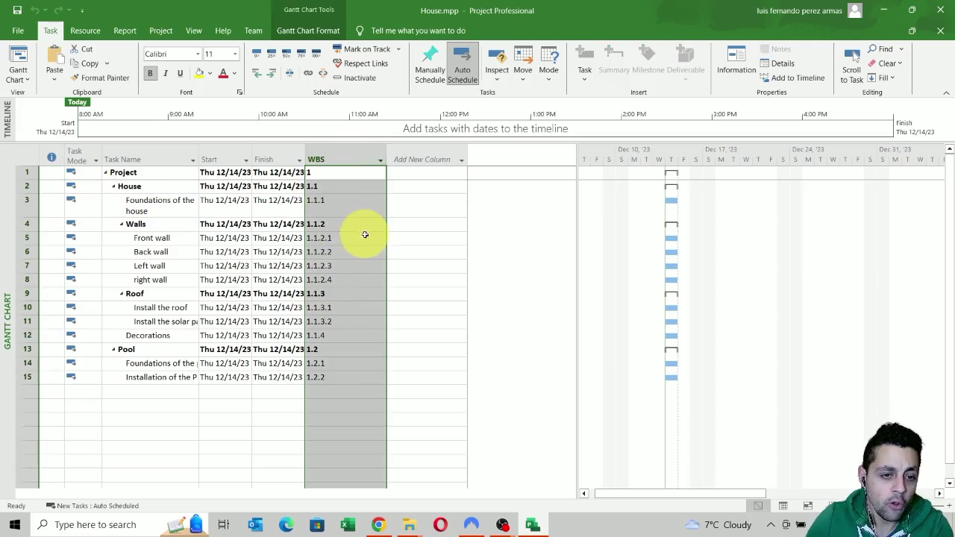
click(335, 203)
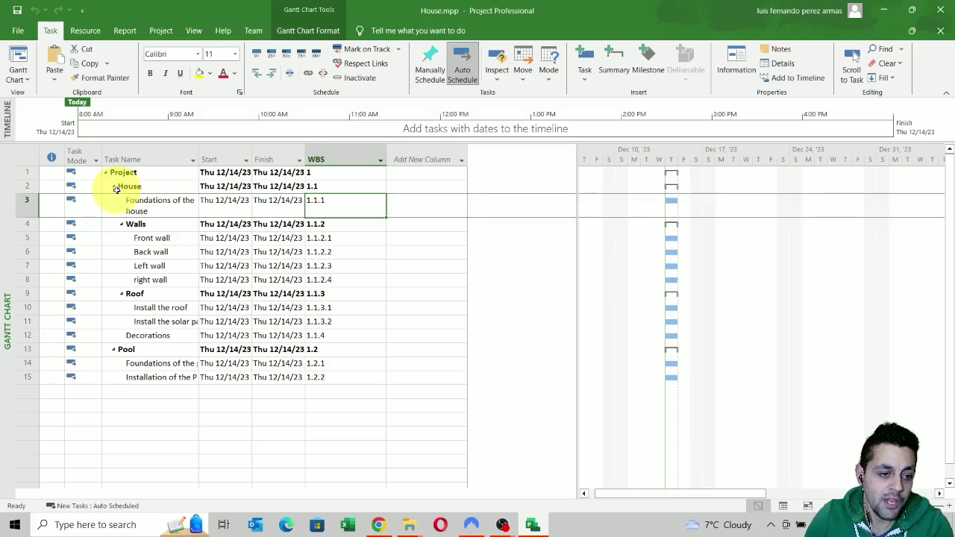
click(113, 186)
click(112, 187)
click(154, 202)
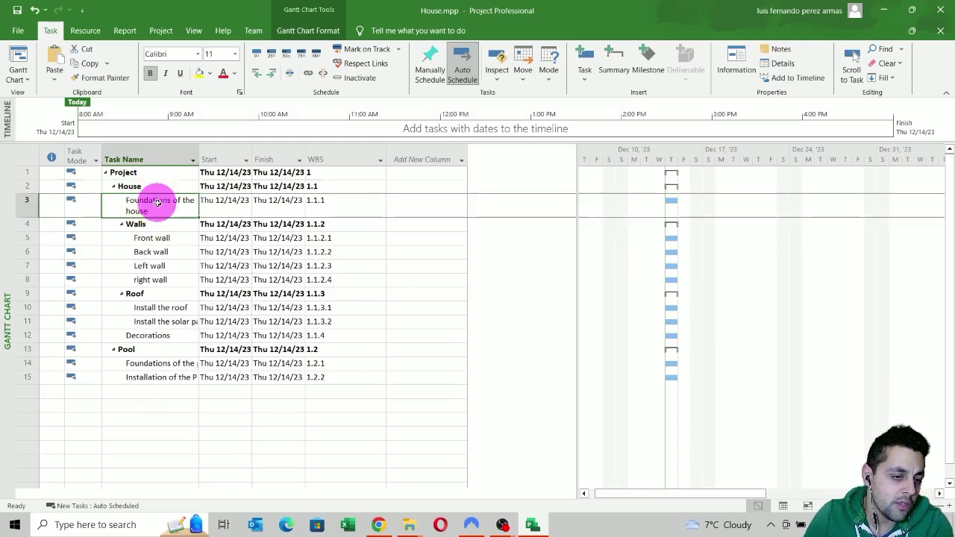
click(330, 200)
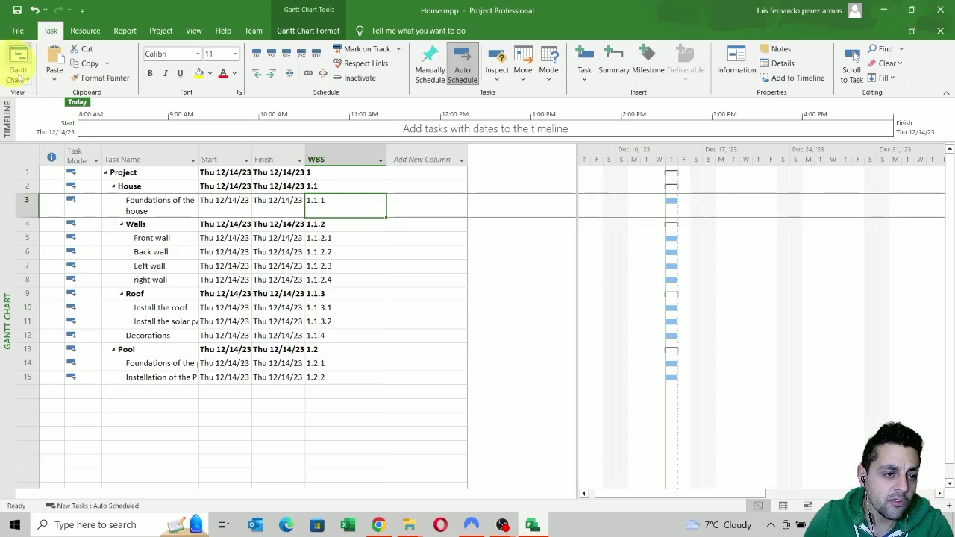
Step: Export the project as a Microsoft Excel workbook named House.xlsx, saved on the Desktop
click(18, 31)
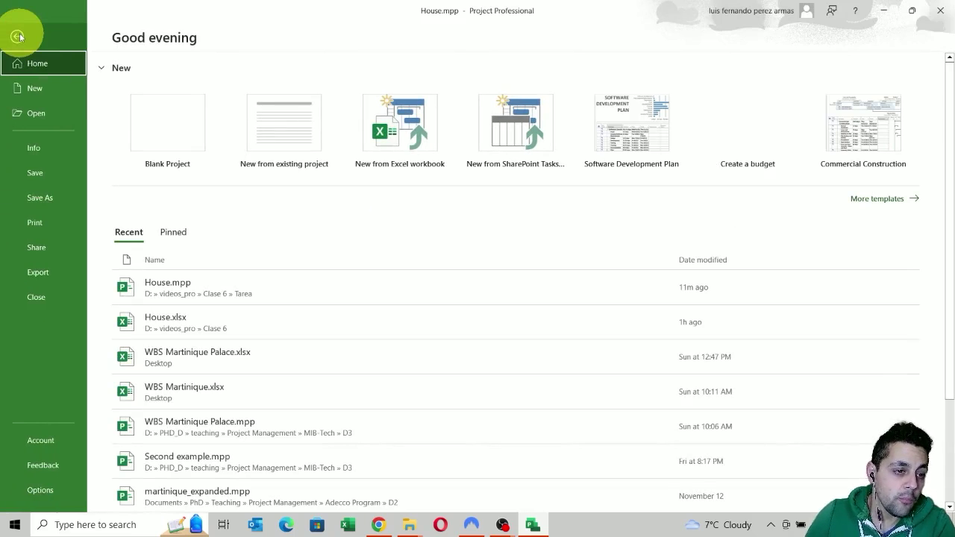
click(38, 272)
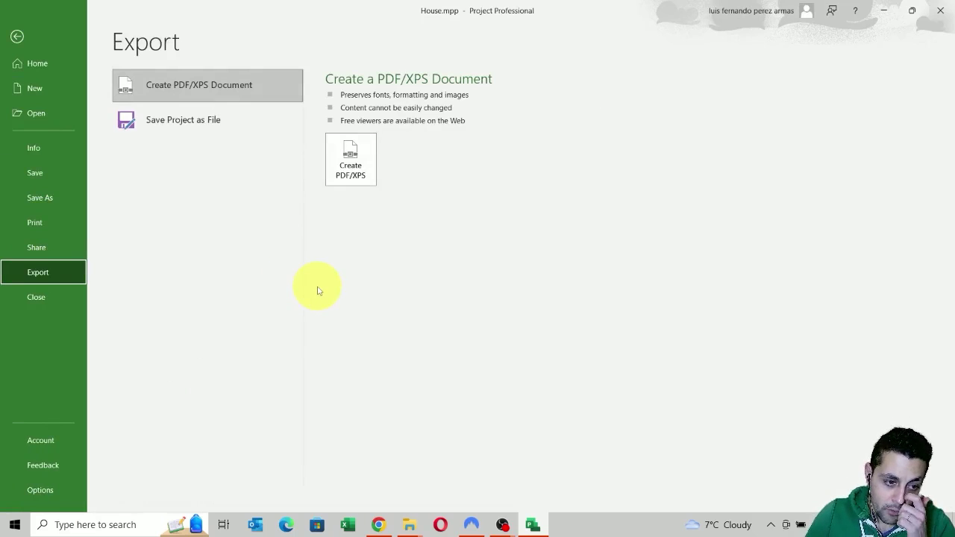
click(240, 125)
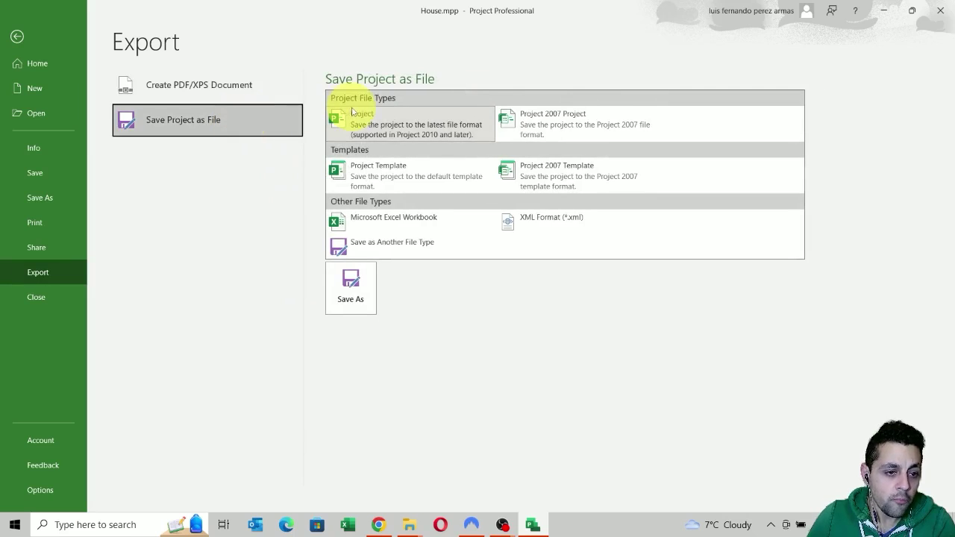
click(425, 222)
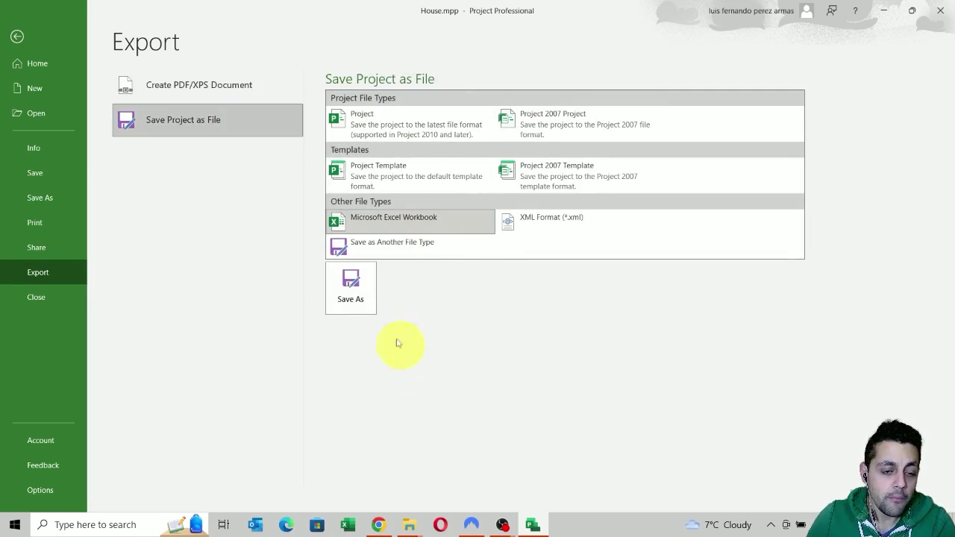
click(361, 308)
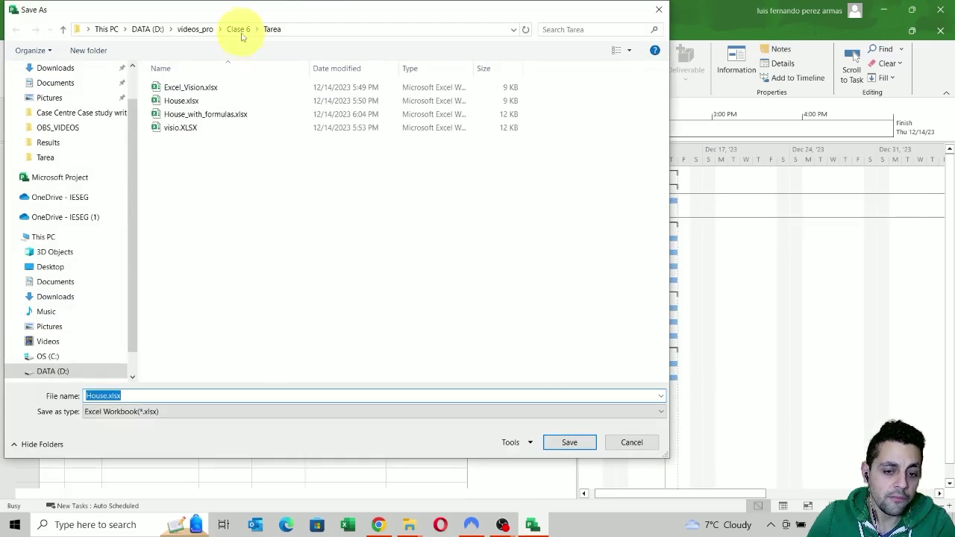
scroll(85, 139, up, 1)
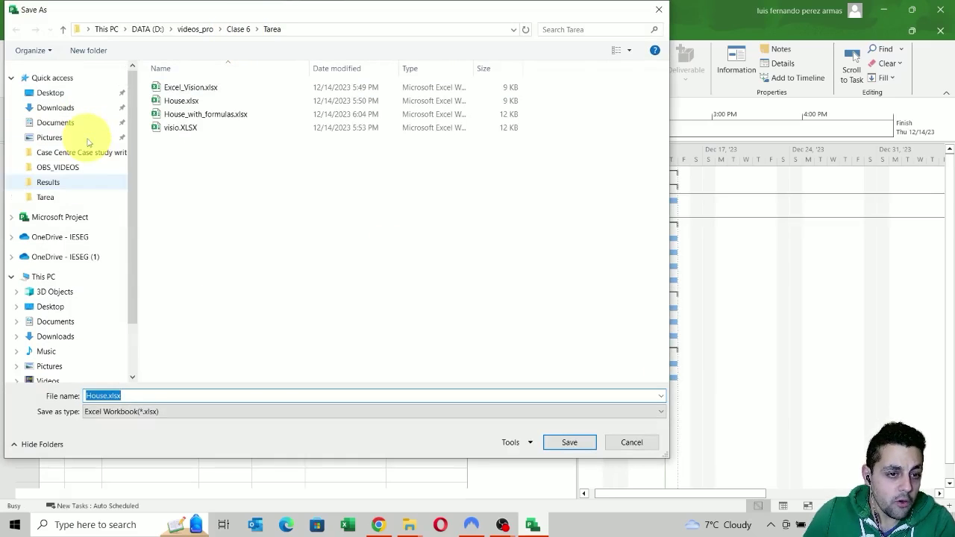
click(52, 93)
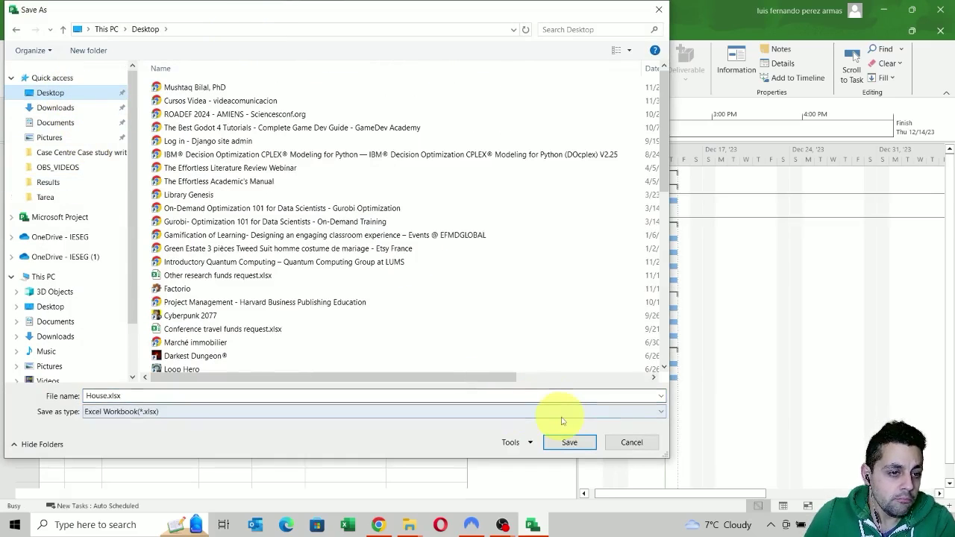
click(567, 442)
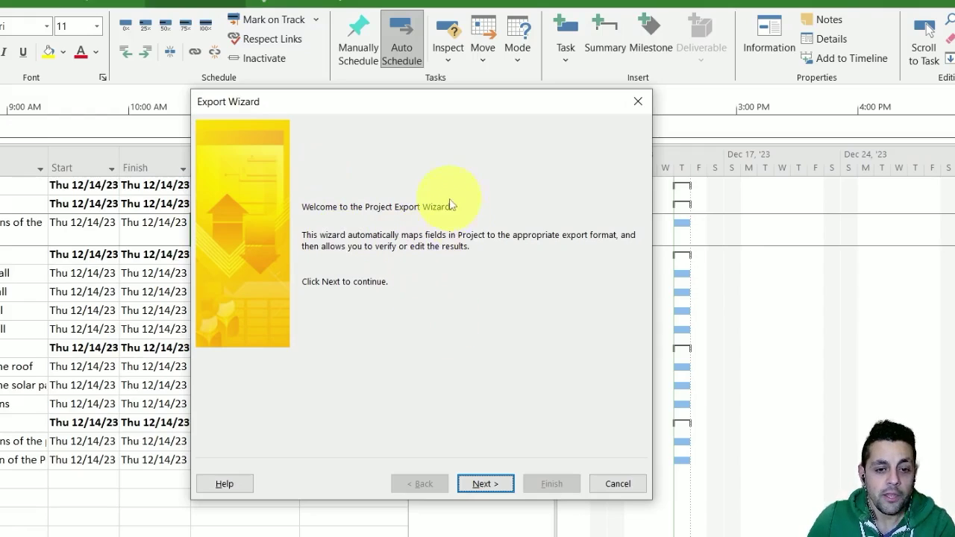
Step: Configure the export for selected data with a new map, including only Tasks and column headers
click(486, 484)
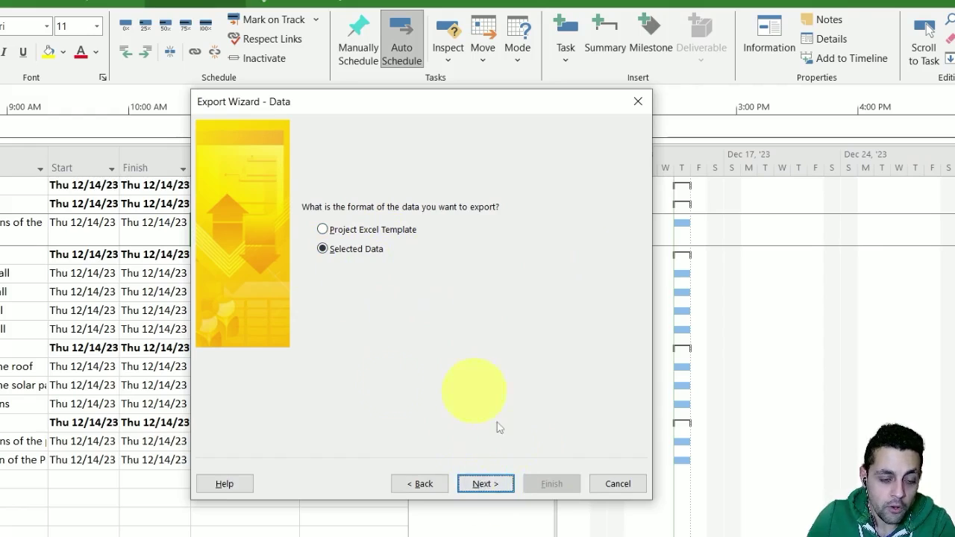
click(485, 483)
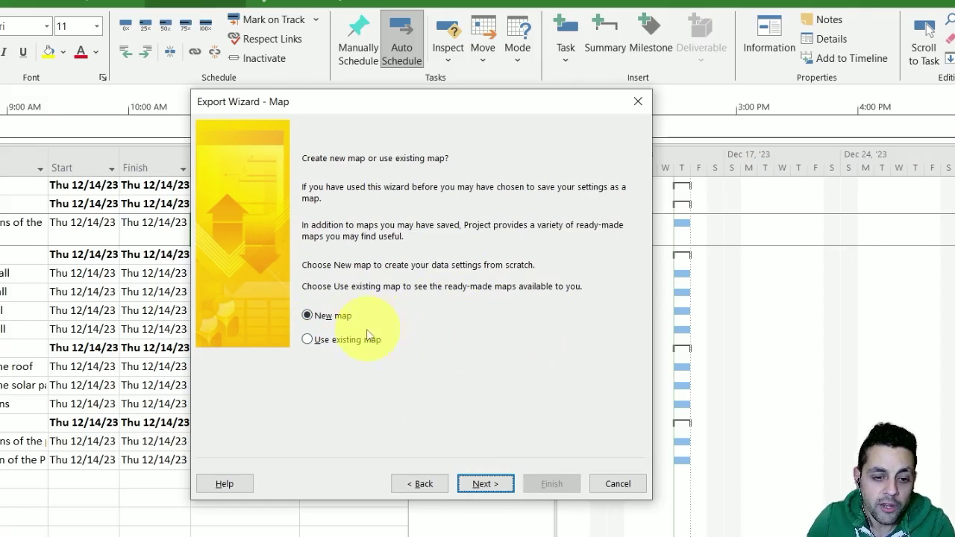
click(487, 489)
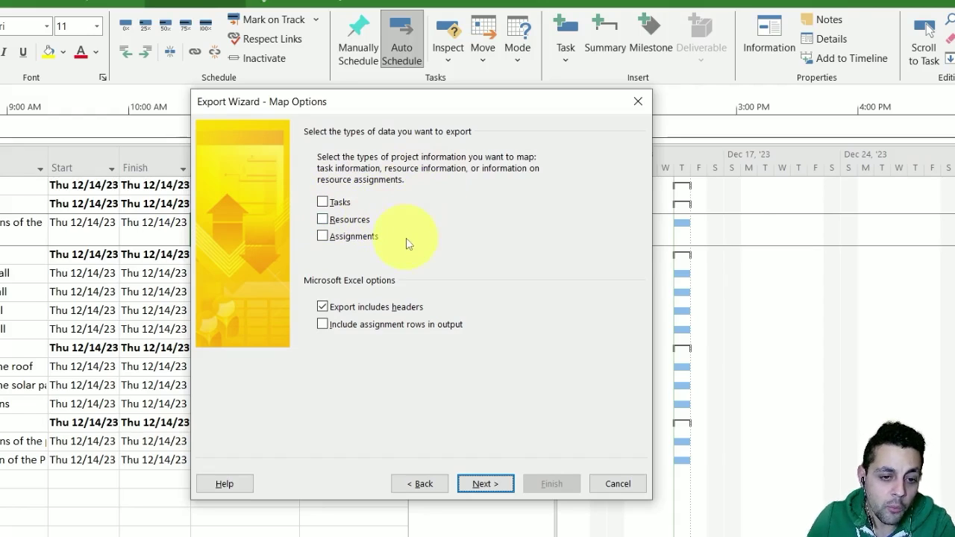
click(325, 202)
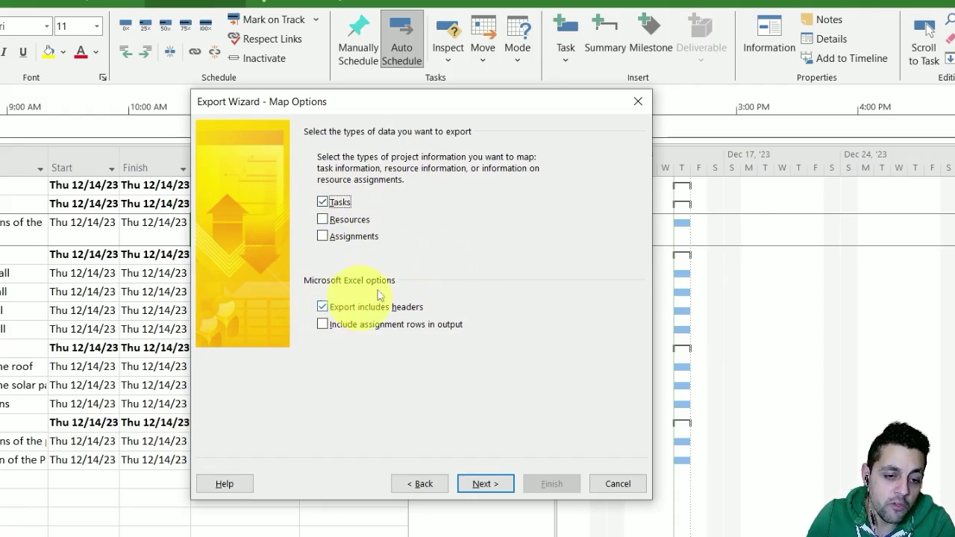
click(500, 485)
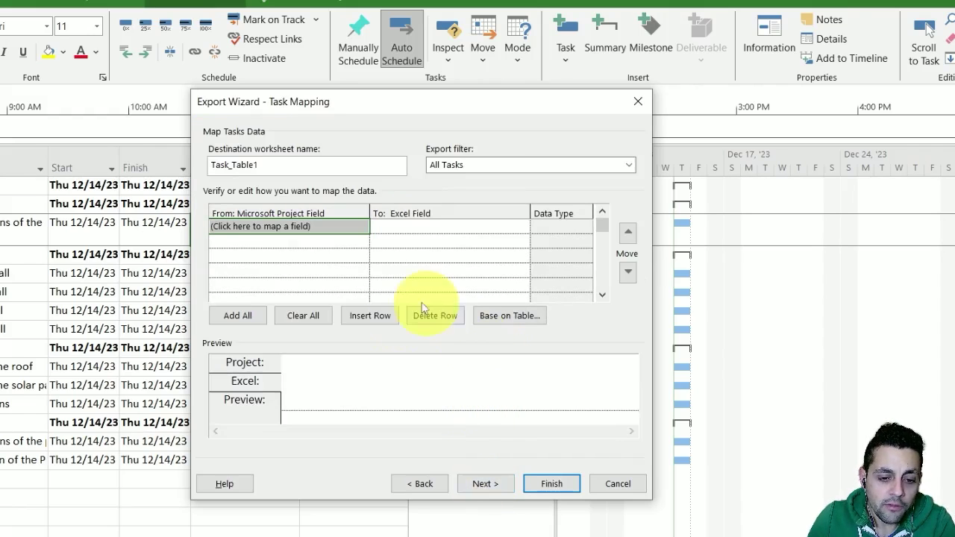
Step: Map the Name and WBS fields to the Task_Table1 worksheet and finish the export
click(339, 230)
click(362, 228)
text(Name)
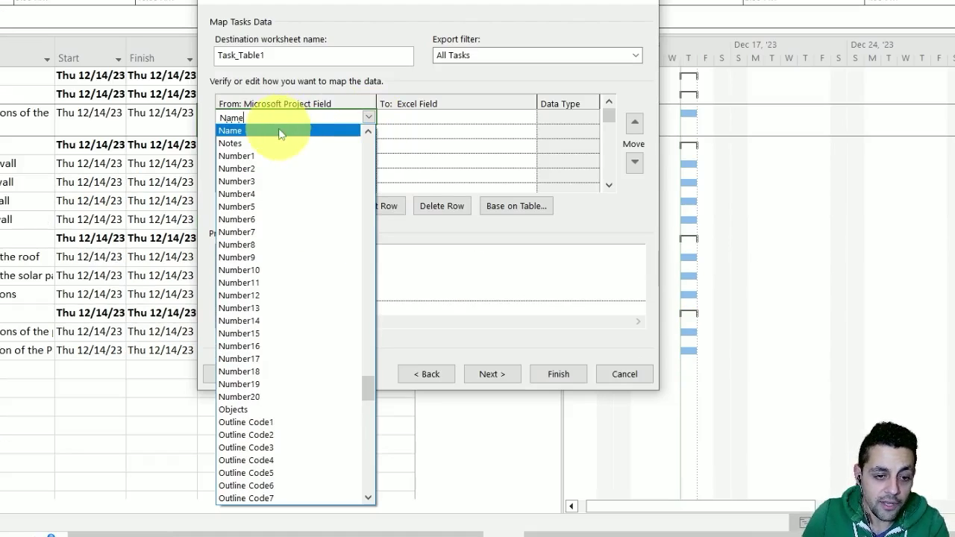
click(271, 238)
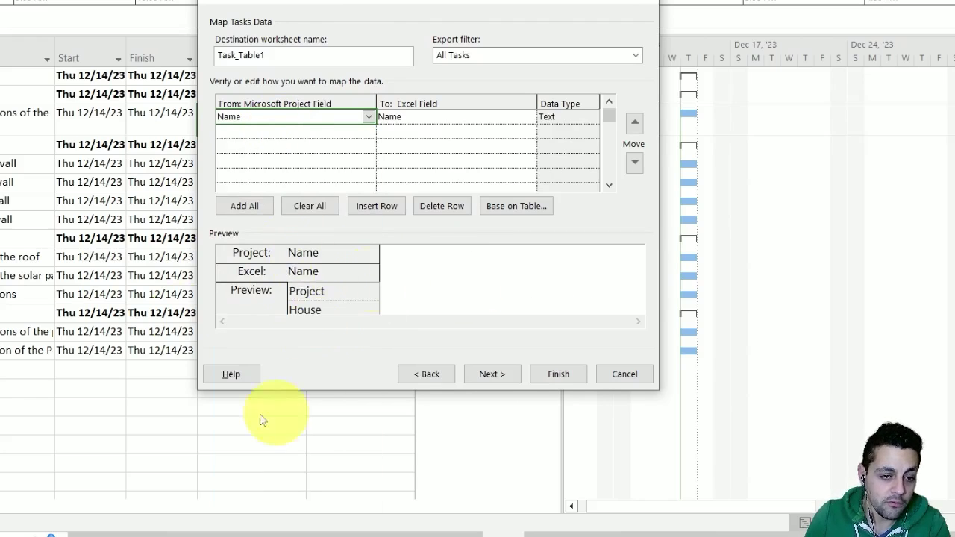
click(348, 128)
click(369, 132)
text(WBS)
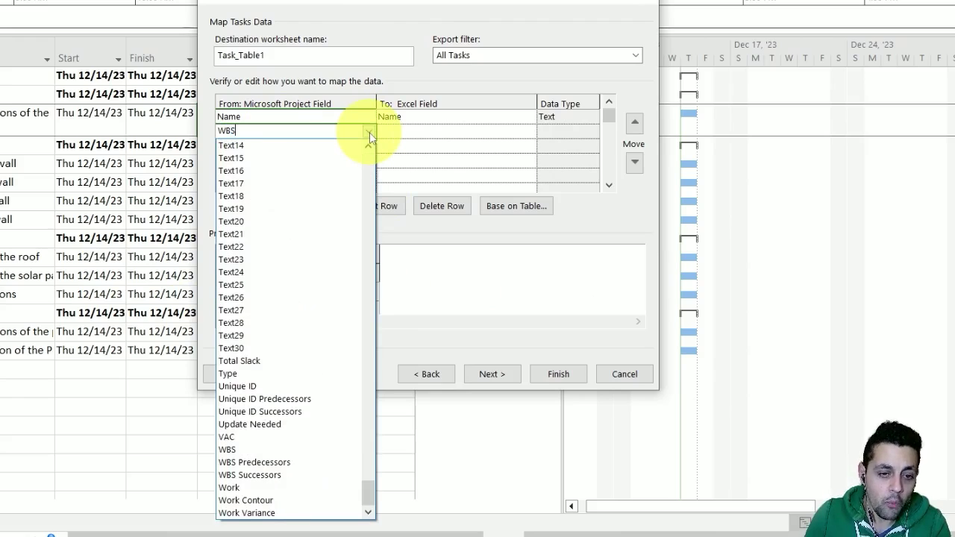
click(261, 449)
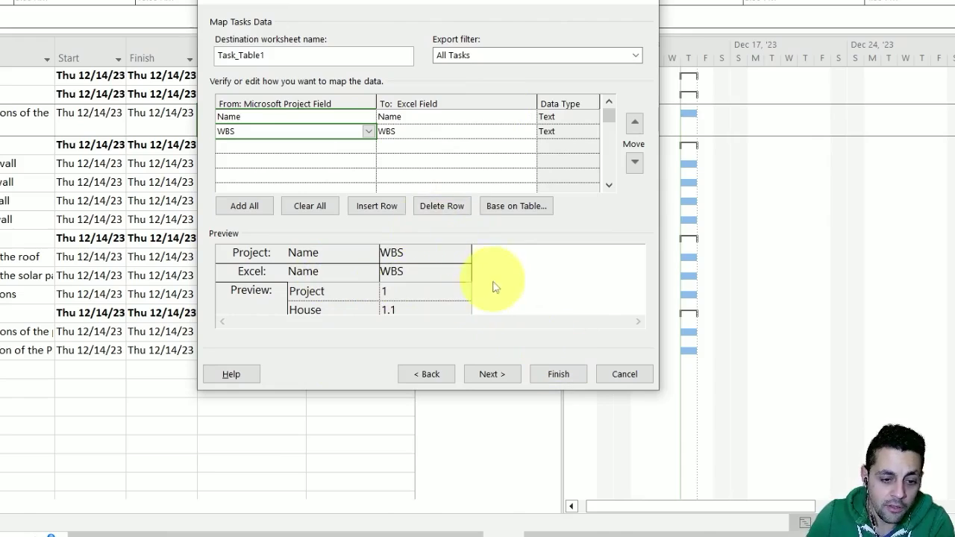
click(559, 376)
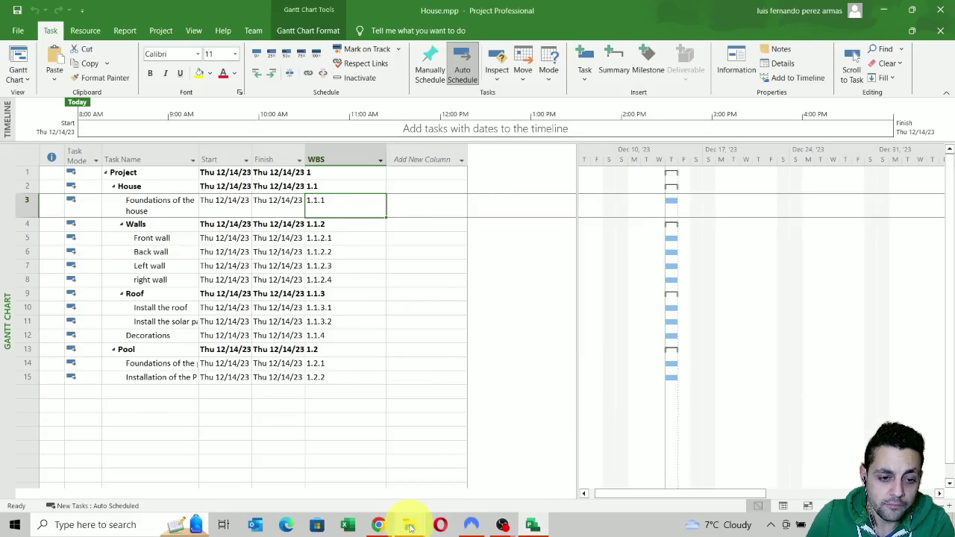
Step: Open the exported House.xlsx from the Desktop folder in Excel
mouse_move(409, 526)
click(315, 465)
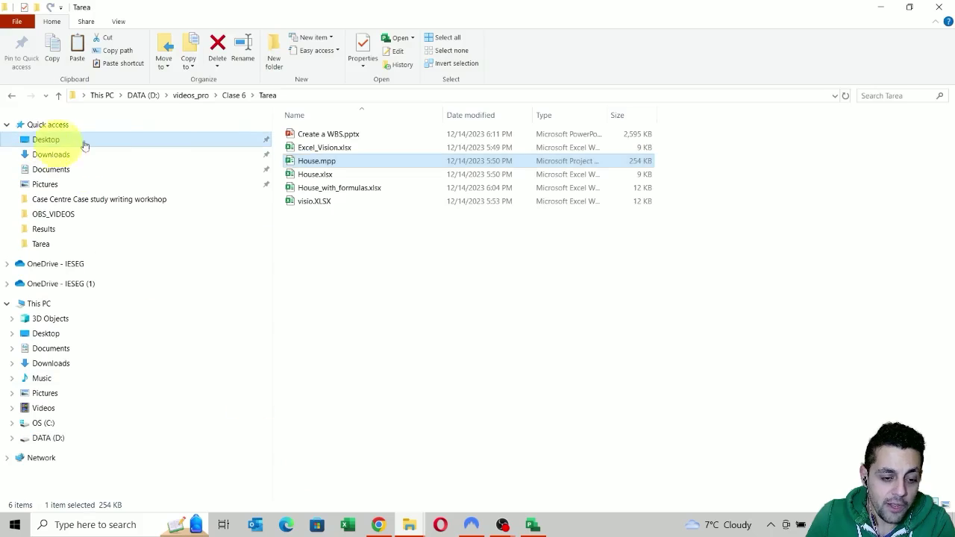
click(85, 142)
click(315, 134)
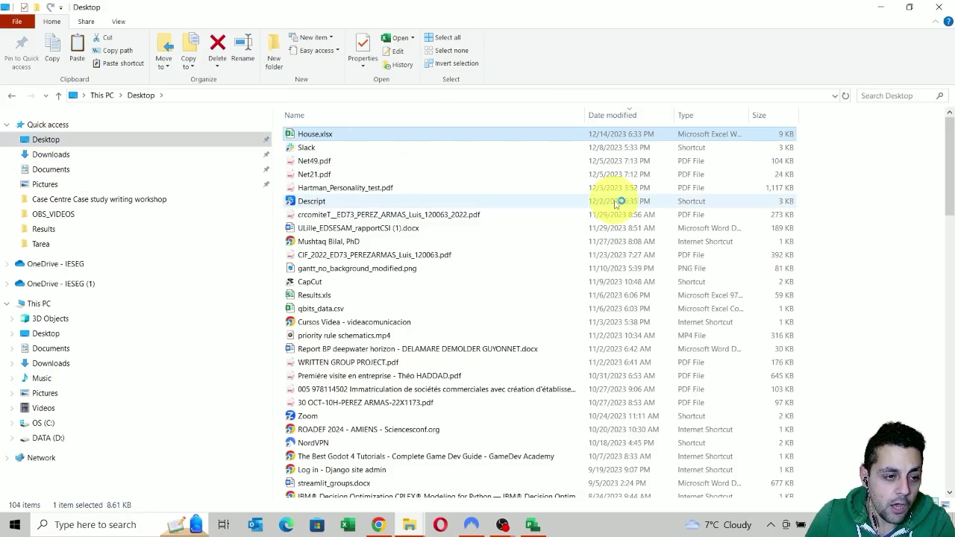
key(Return)
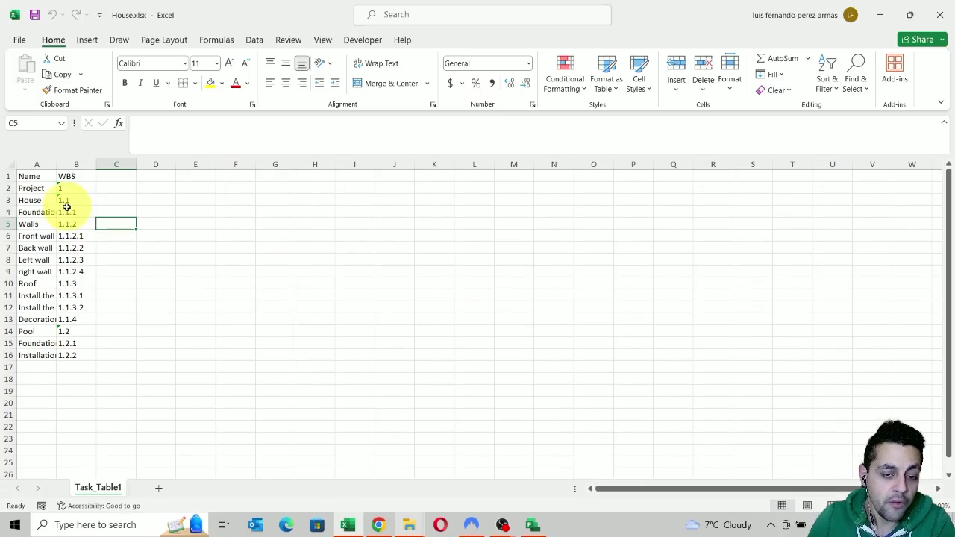
Step: Review the exported task names and WBS codes in A1:B16
click(69, 209)
drag(35, 175, 81, 189)
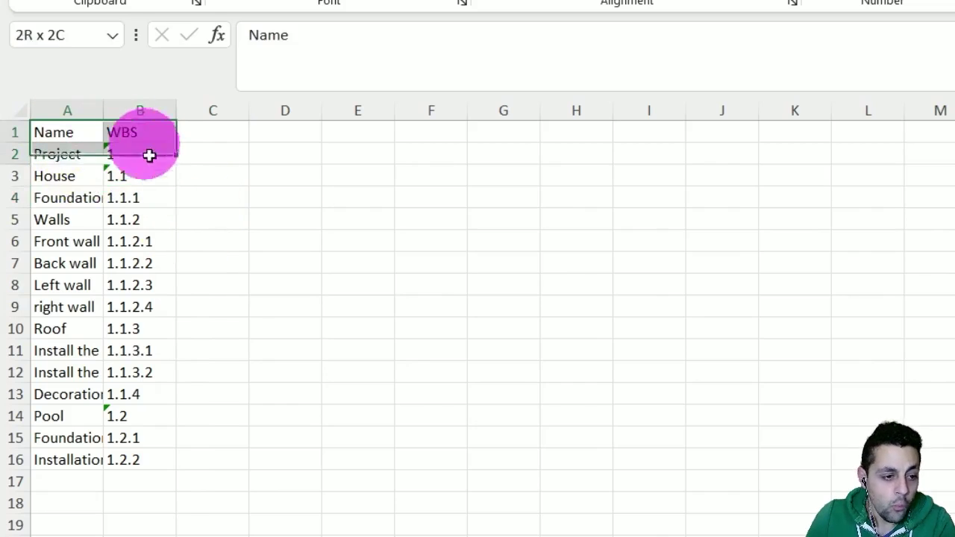
drag(149, 155, 147, 456)
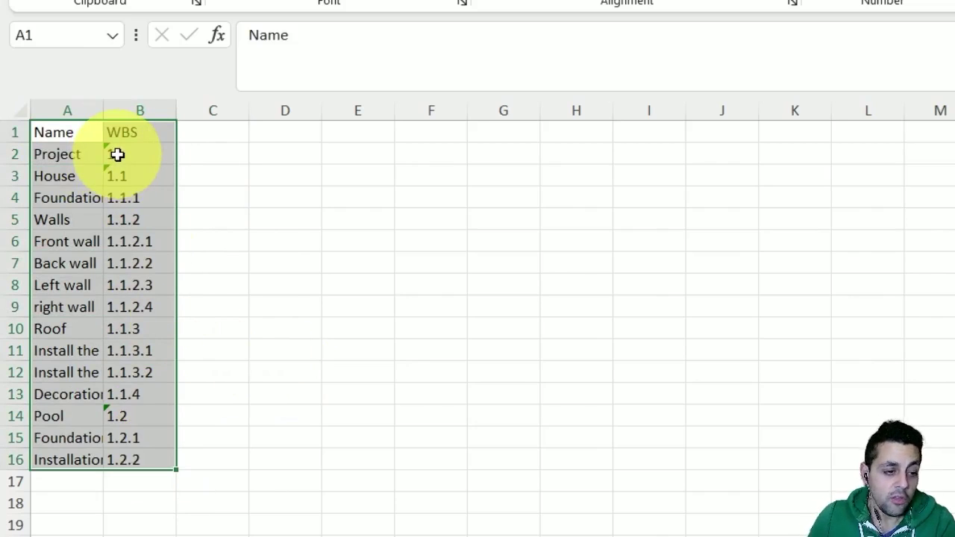
click(213, 154)
drag(75, 135, 142, 458)
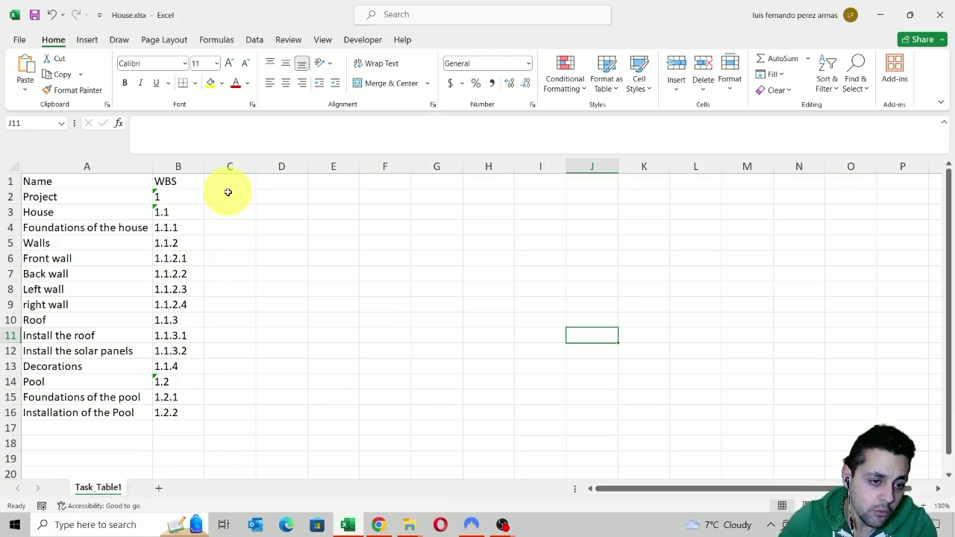
Step: Examine the parent portion of House's WBS code in B3 and compare it with Project's code in B2
drag(112, 214, 119, 213)
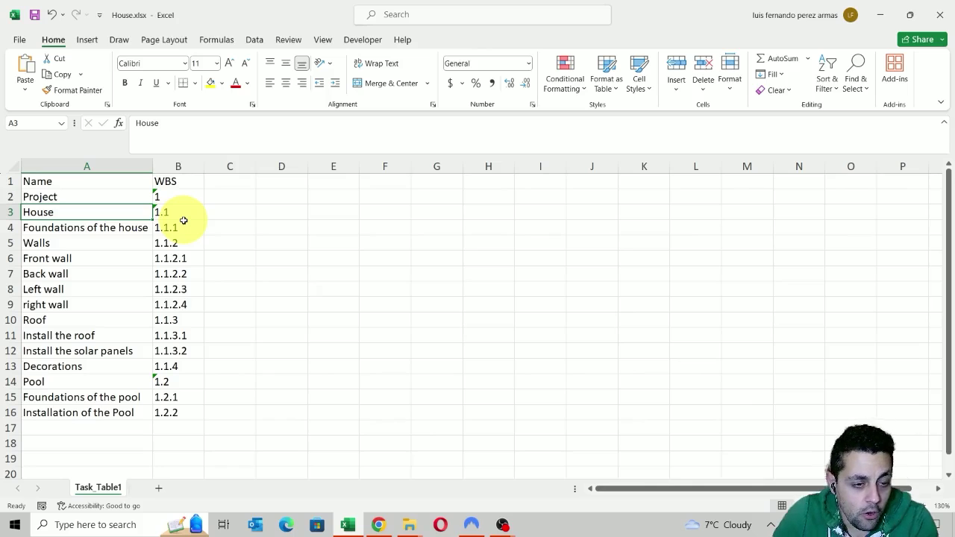
click(183, 218)
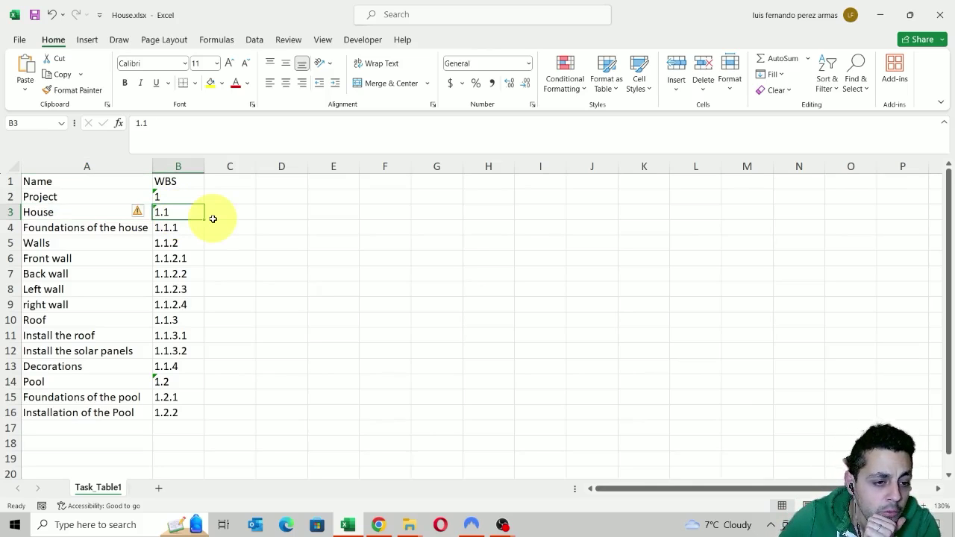
double_click(166, 213)
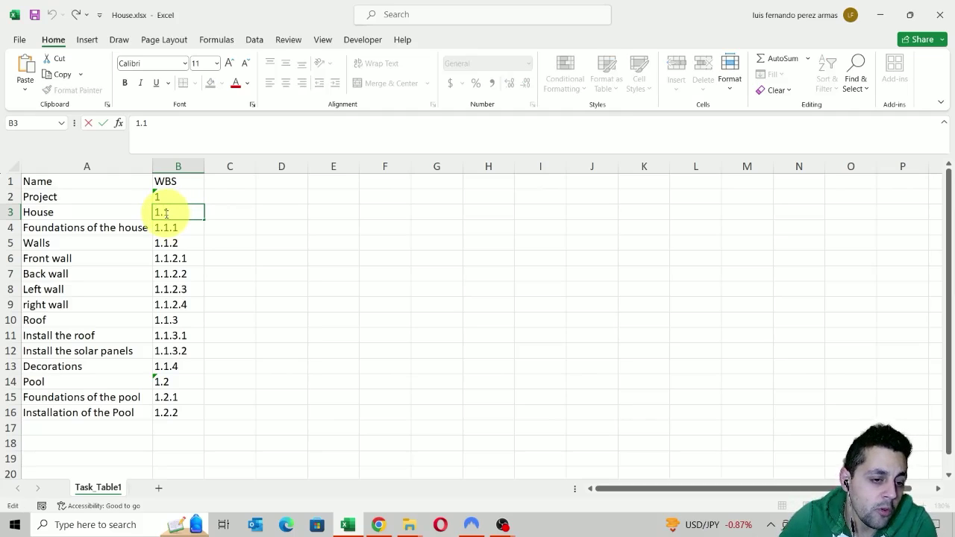
double_click(164, 213)
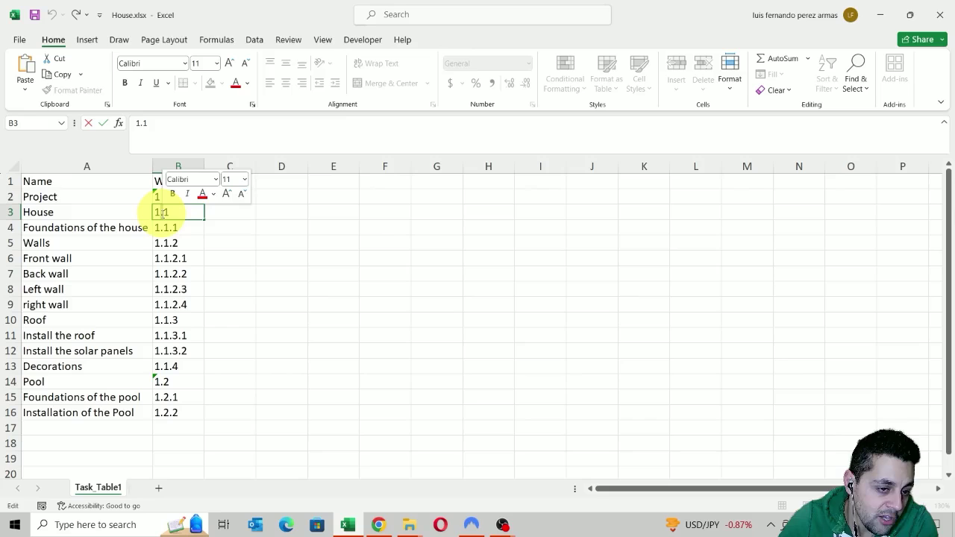
drag(162, 212, 156, 212)
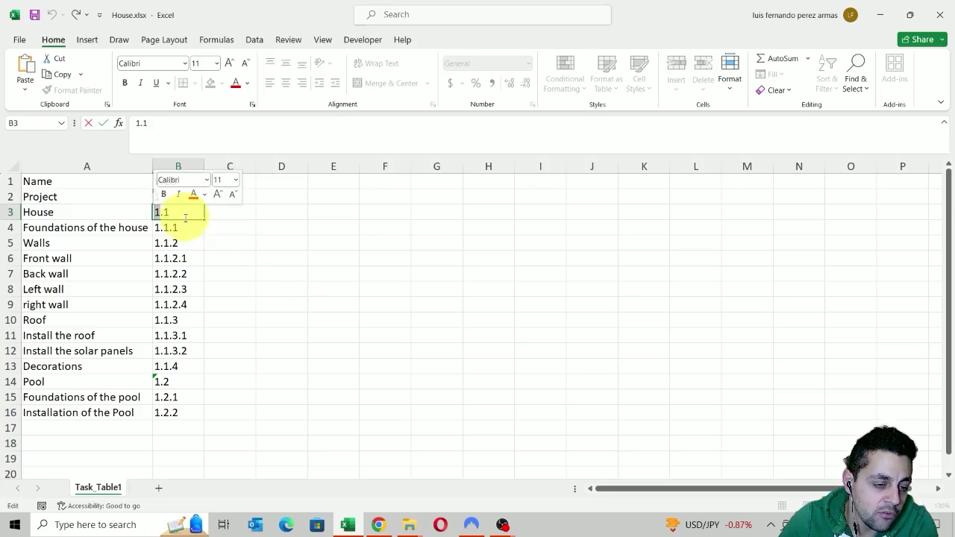
click(141, 194)
click(183, 196)
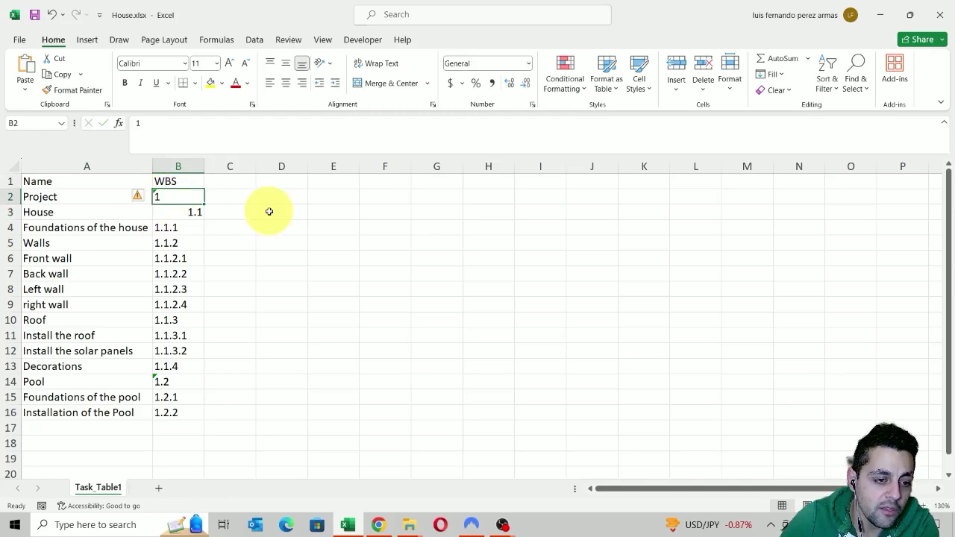
click(267, 217)
click(190, 213)
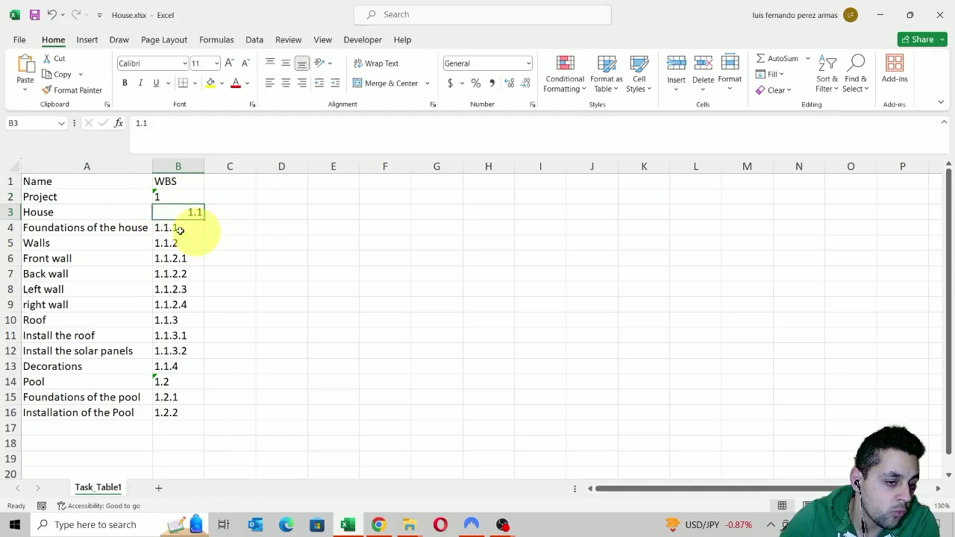
Step: Examine the parent portion of Foundations of the house's WBS code in B4 and match it to House in row 3
click(164, 227)
double_click(172, 228)
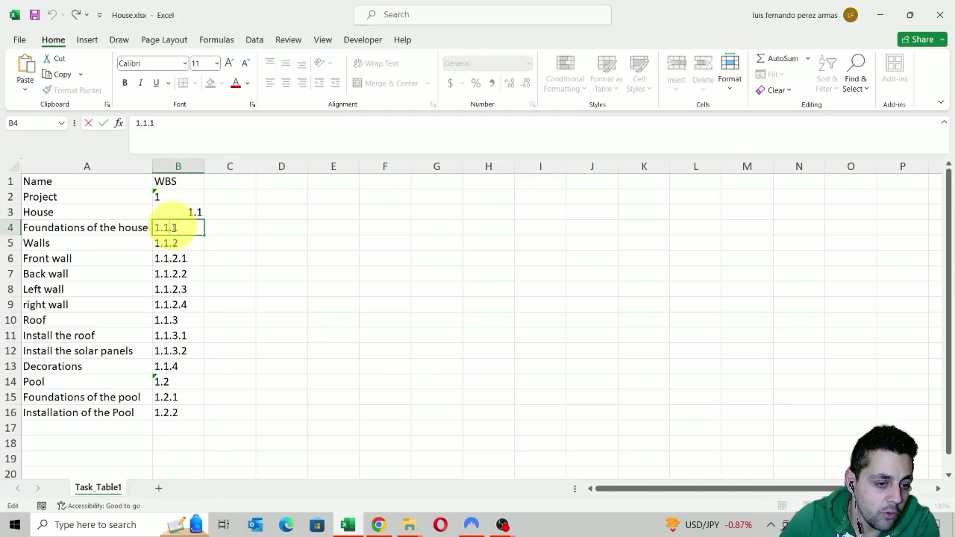
click(173, 230)
double_click(173, 228)
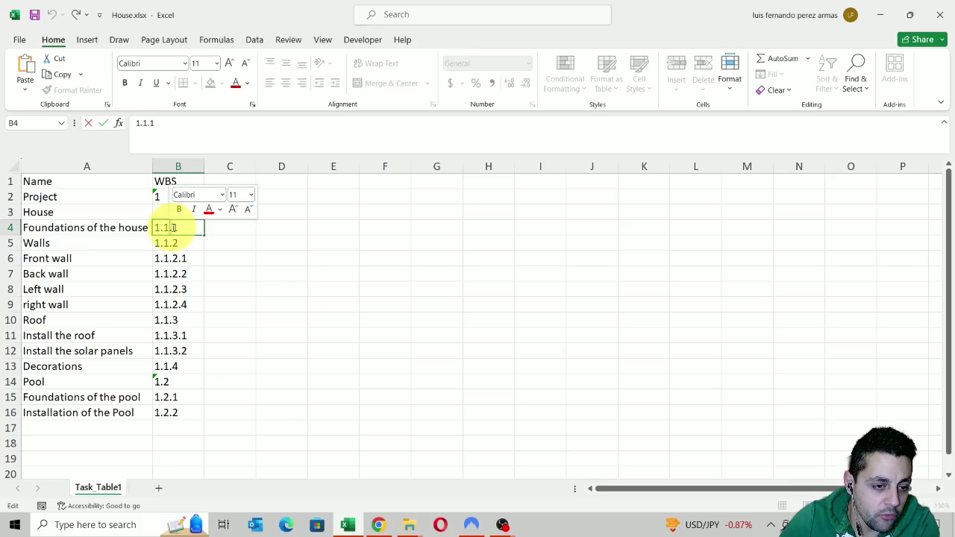
click(68, 214)
click(288, 257)
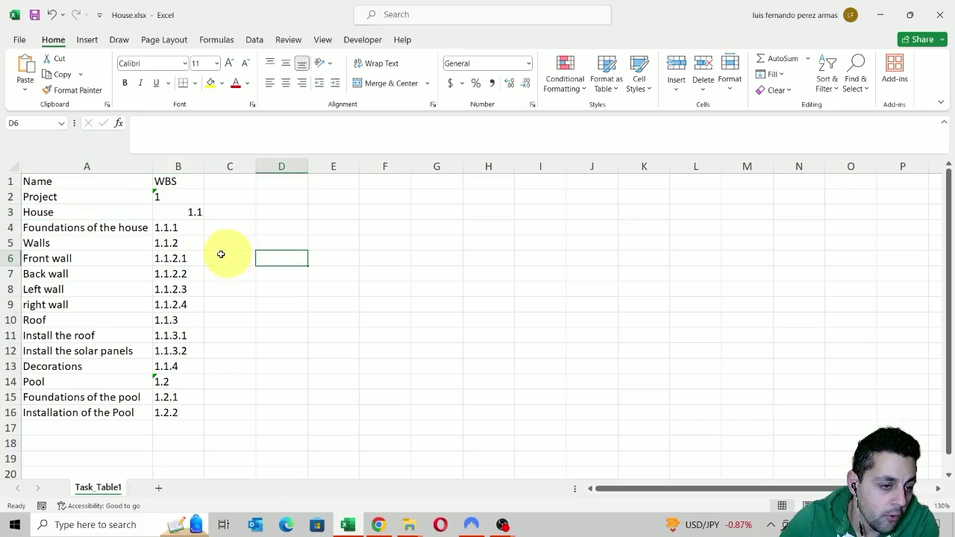
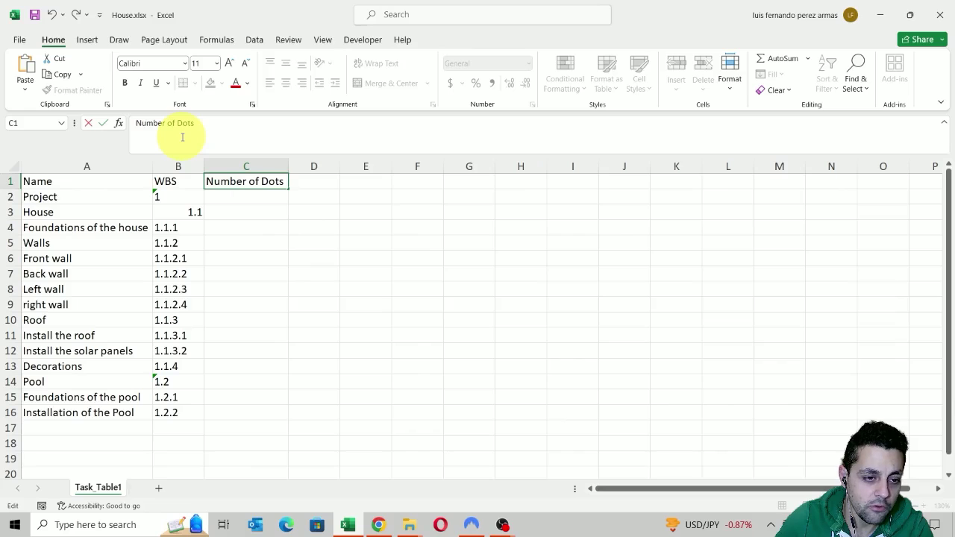
Step: Enter =SUBSTITUTE(B2,".","") in C2 under the Number of Dots header to strip the dots from Project's WBS code
click(295, 211)
click(239, 191)
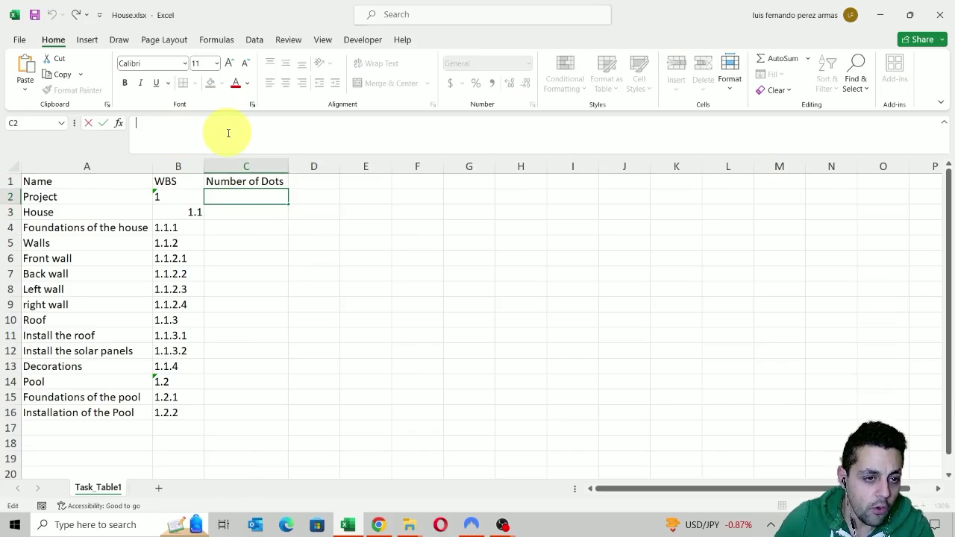
text(=SUBS)
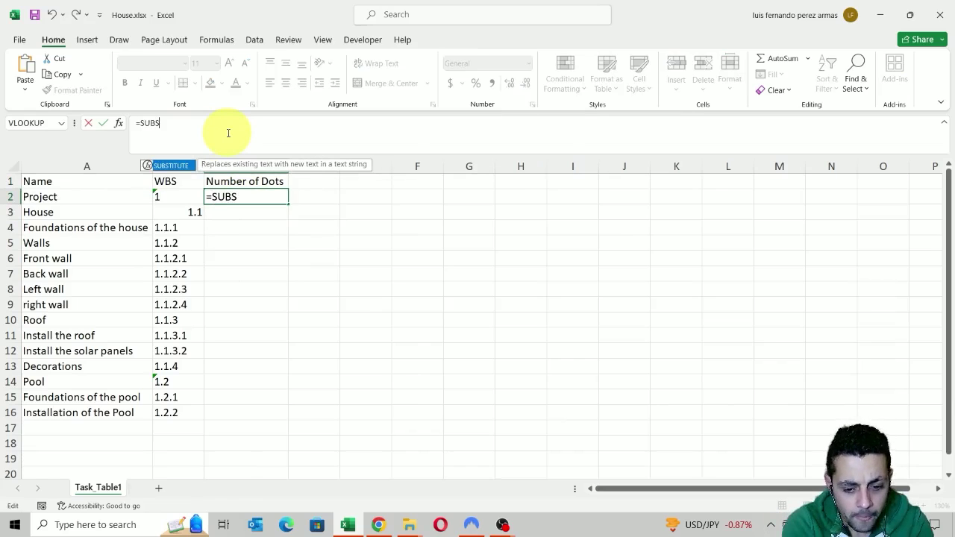
double_click(171, 165)
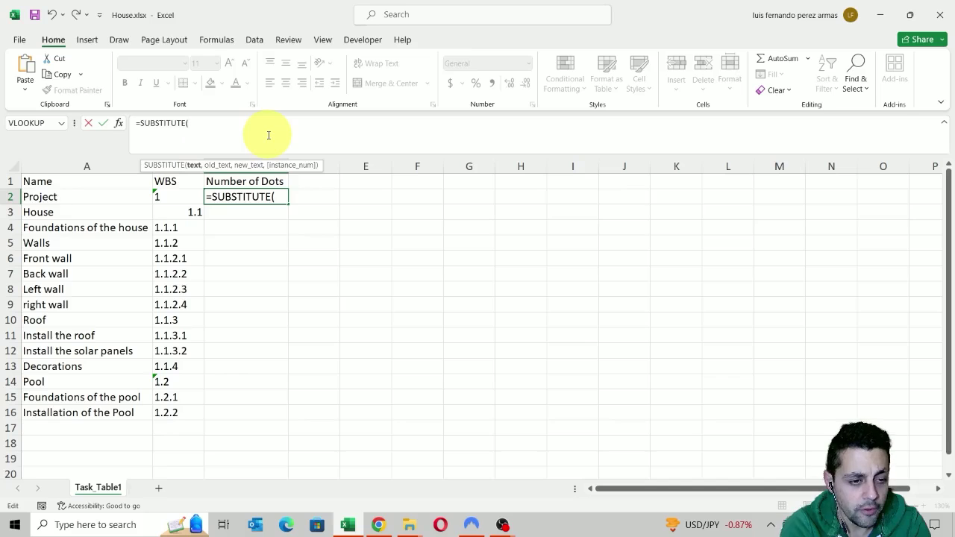
click(185, 195)
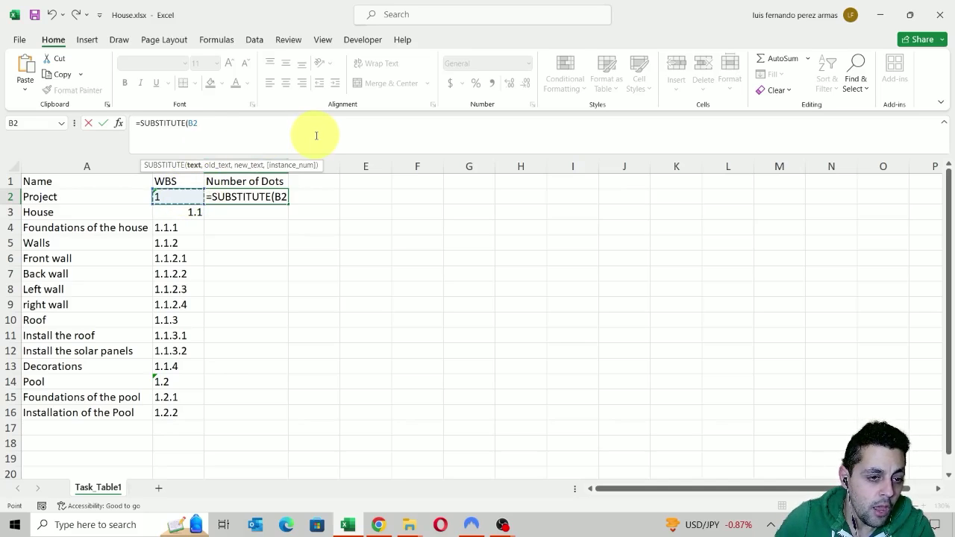
text(,)
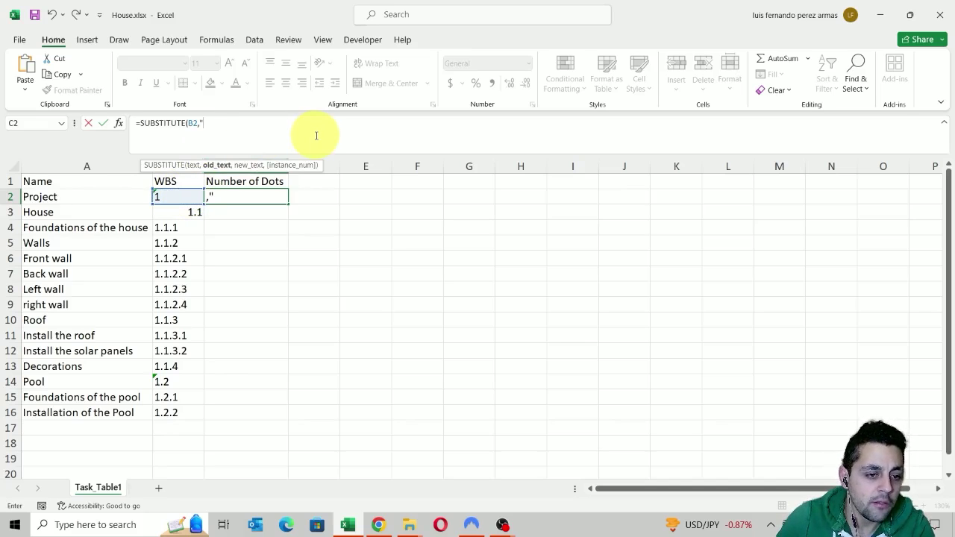
text(".",)
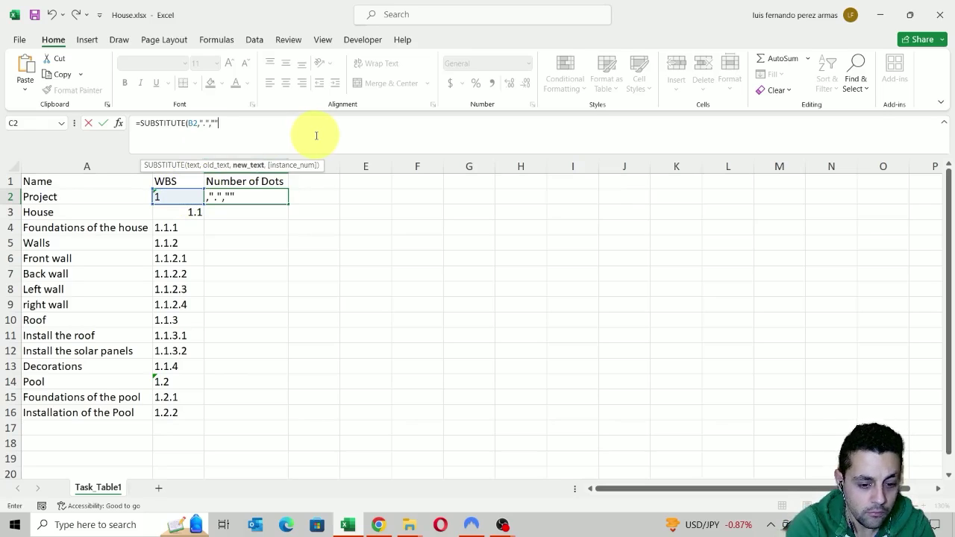
text("")
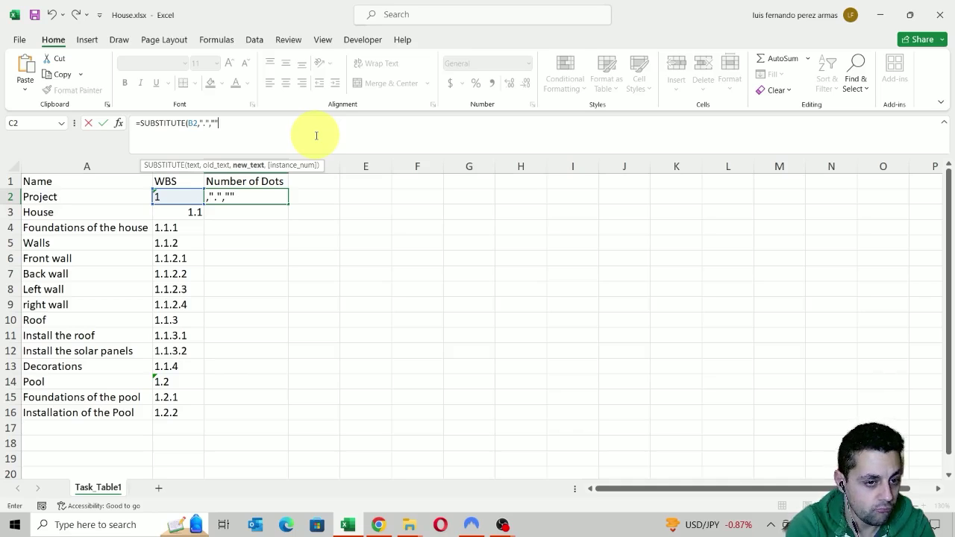
text())
key(Return)
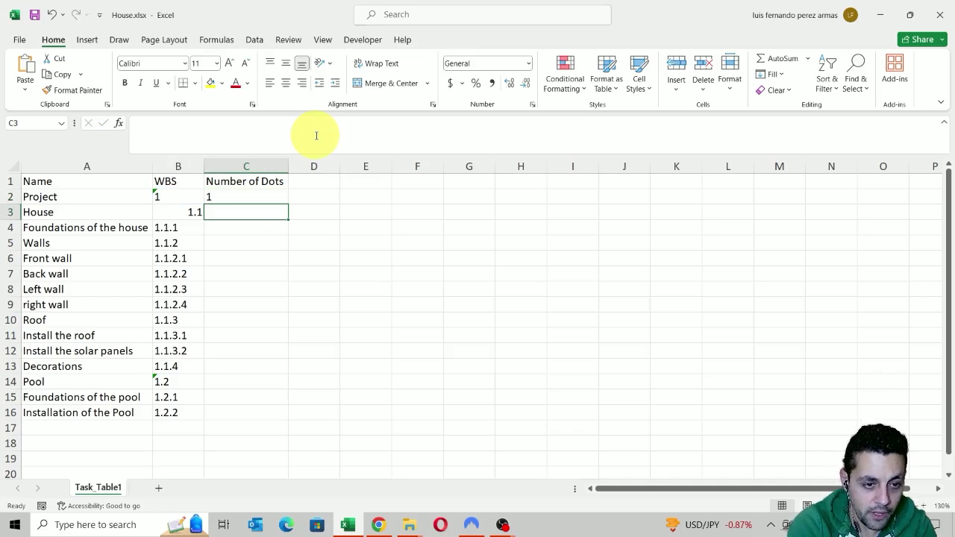
Step: Wrap the C2 formula in LEN so it reads =LEN(SUBSTITUTE(B2,".",""))
click(250, 196)
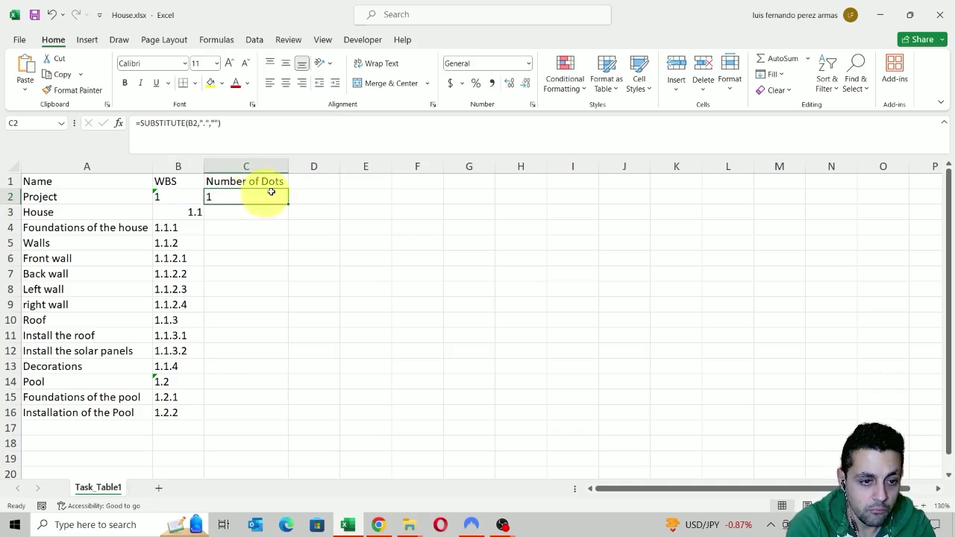
click(142, 121)
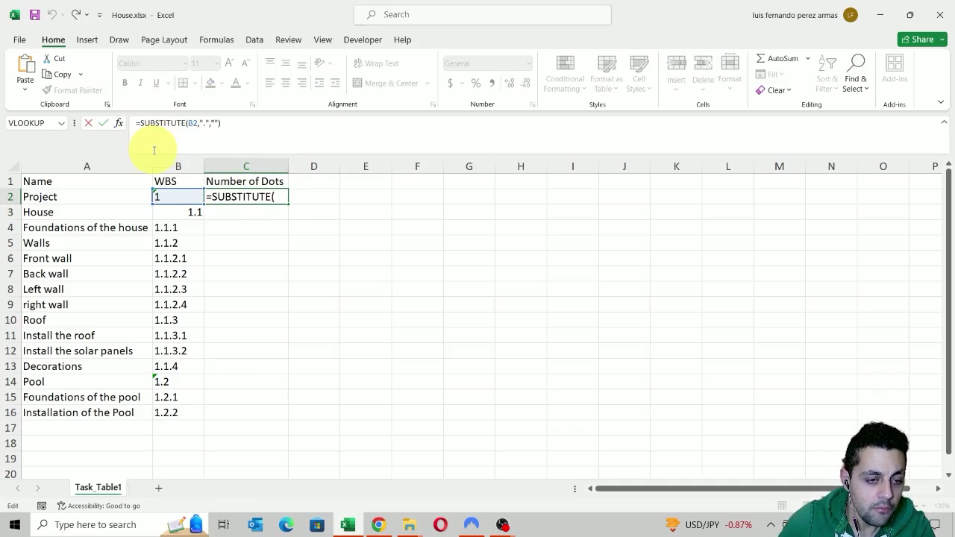
text(LNE)
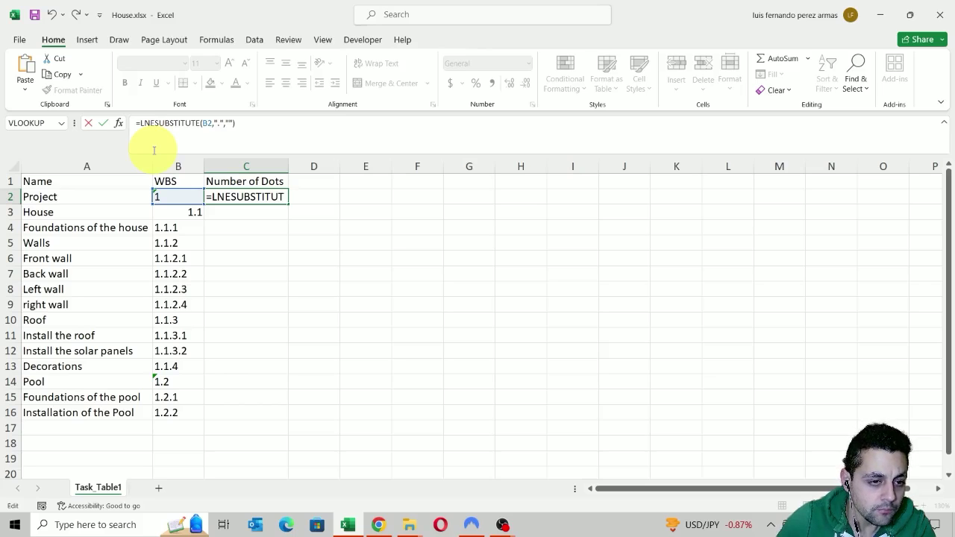
text(()
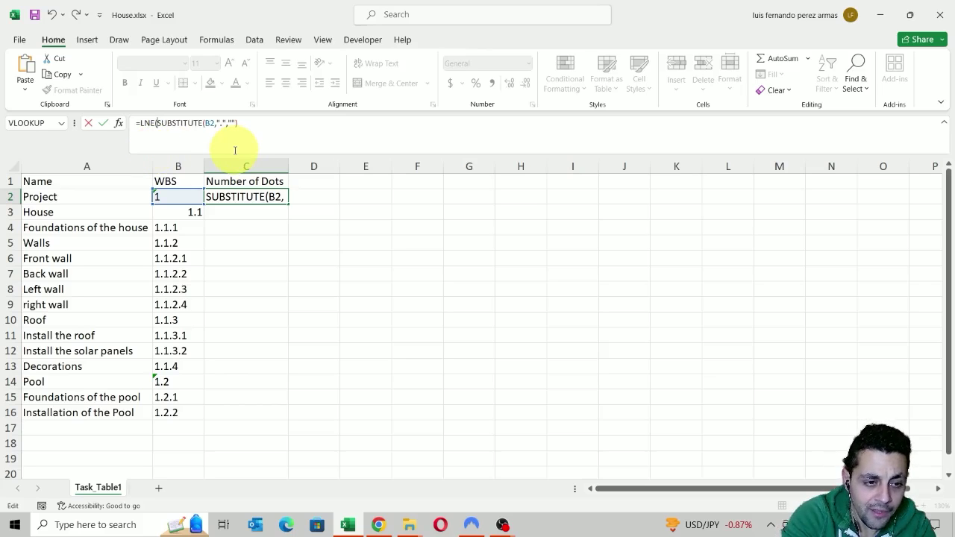
key(BackSpace)
key(BackSpace)
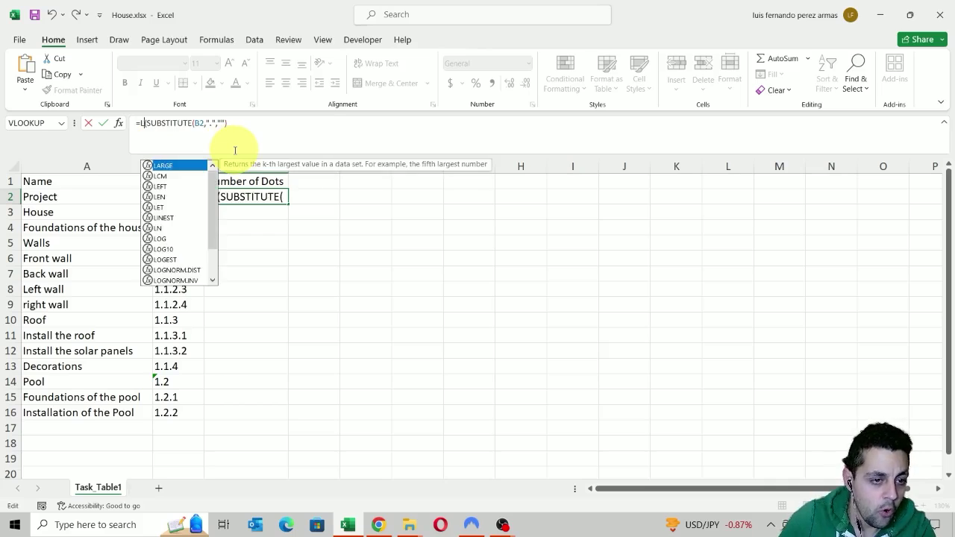
text(EX)
key(BackSpace)
text(N()
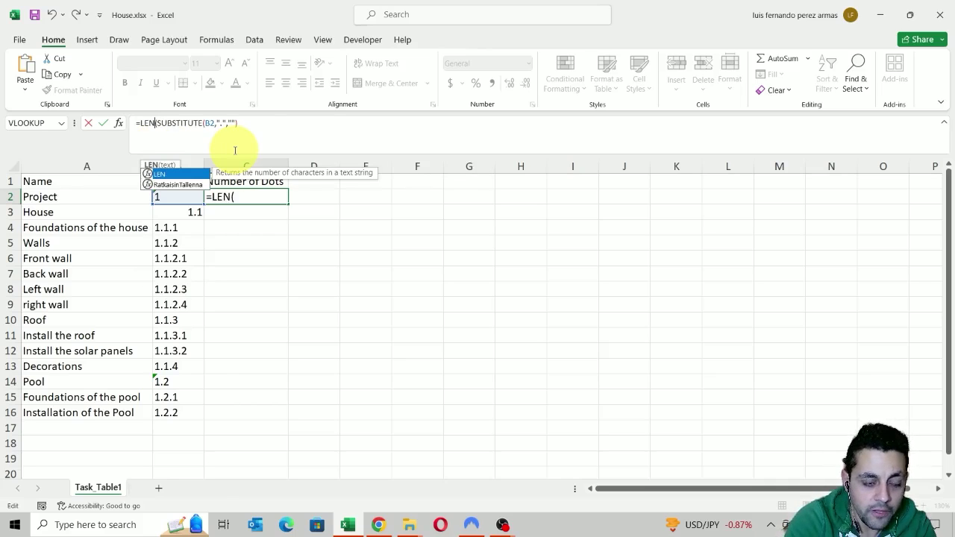
click(251, 124)
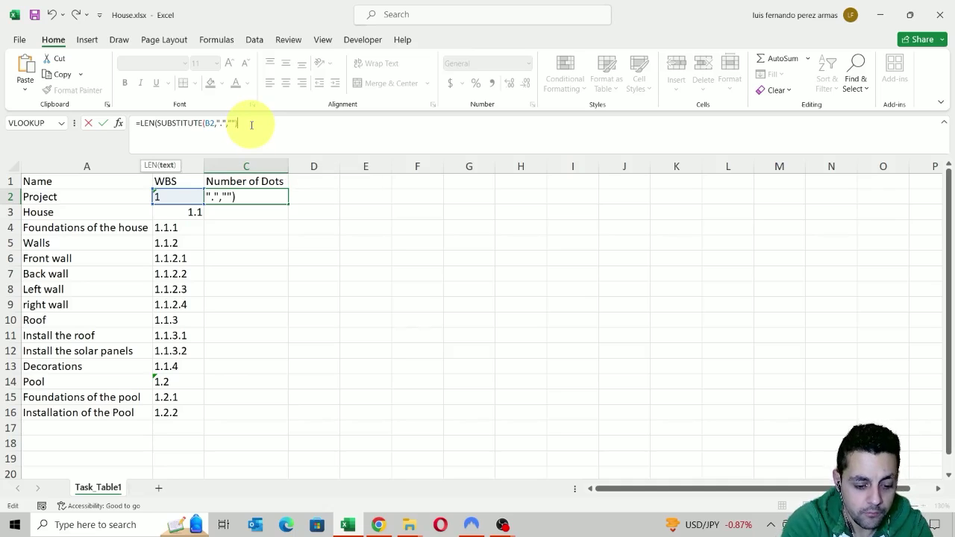
text())
key(Return)
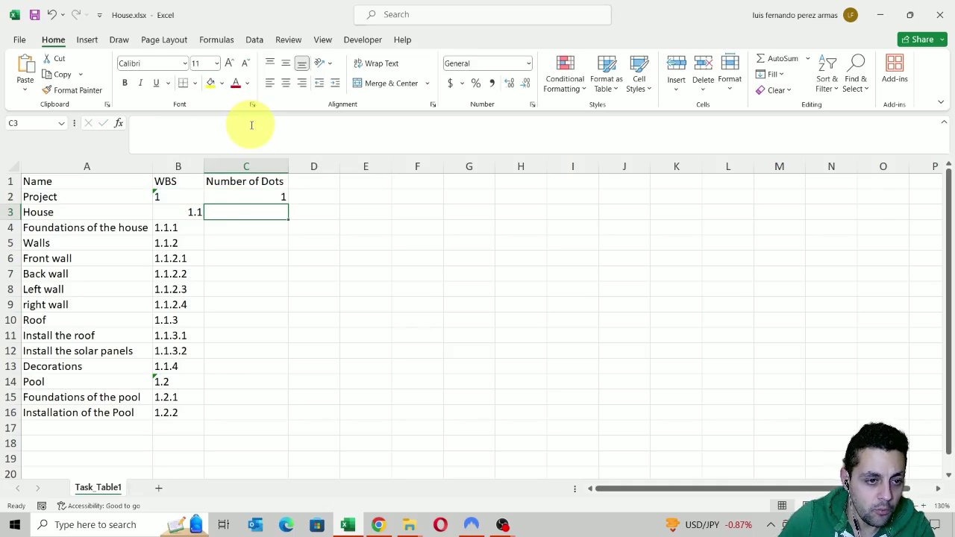
Step: Fill the LEN(SUBSTITUTE) formula from C2 down to C16
click(224, 198)
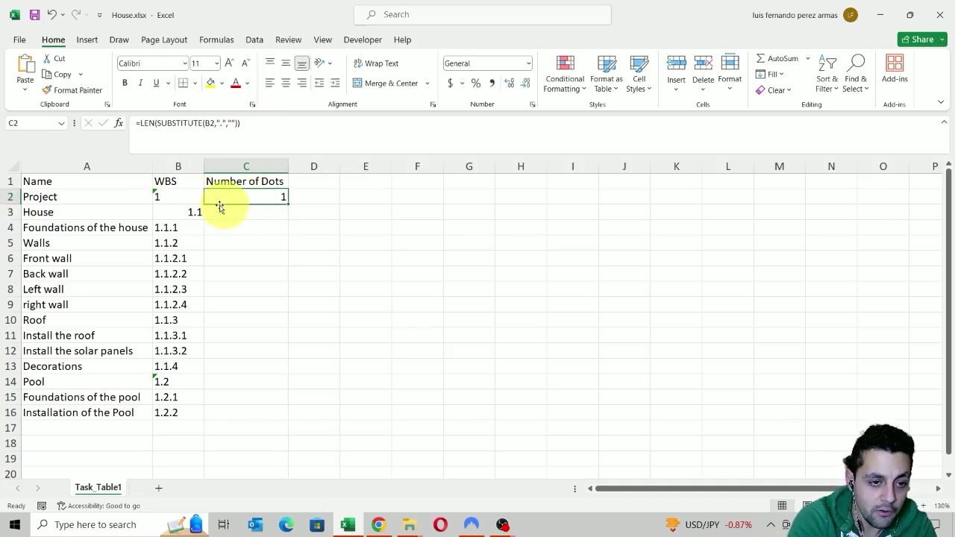
double_click(288, 203)
click(277, 211)
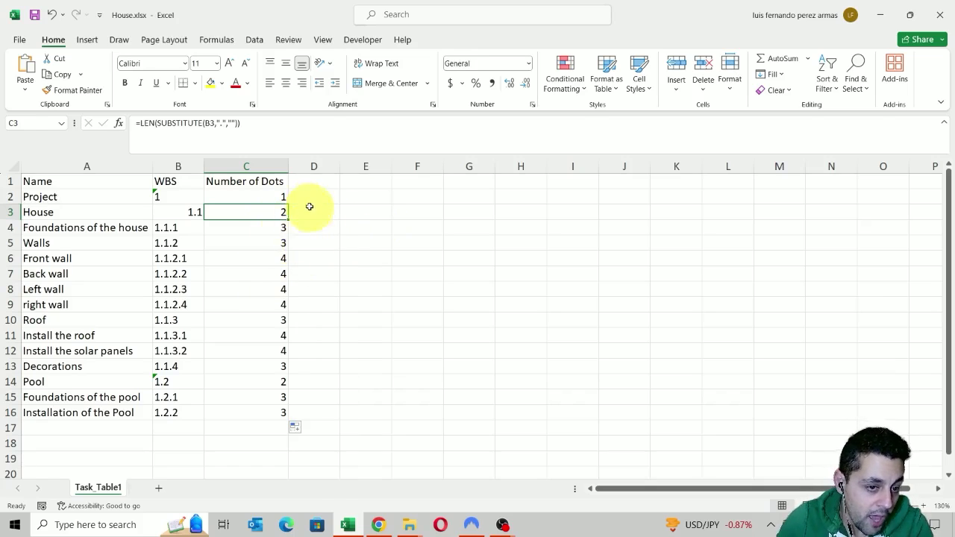
click(265, 123)
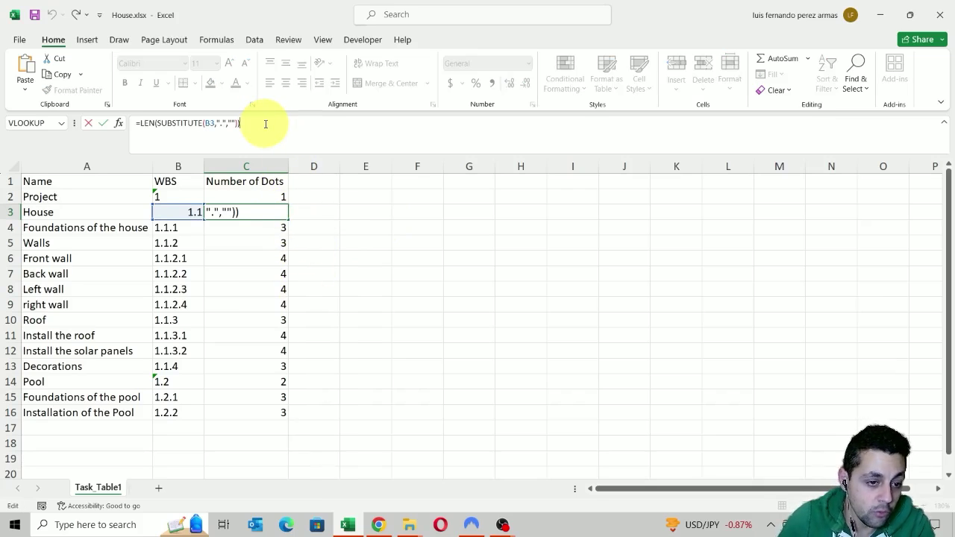
click(156, 123)
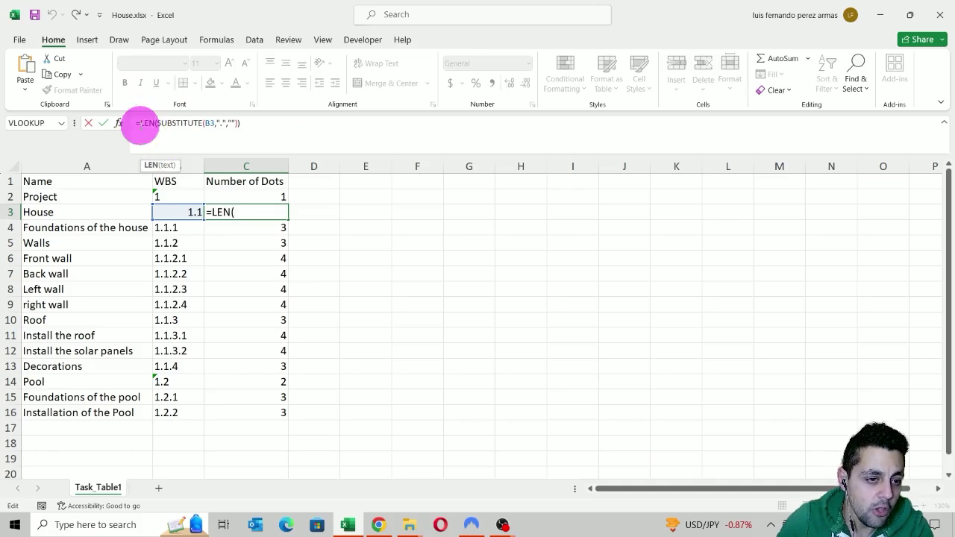
text(LEN)
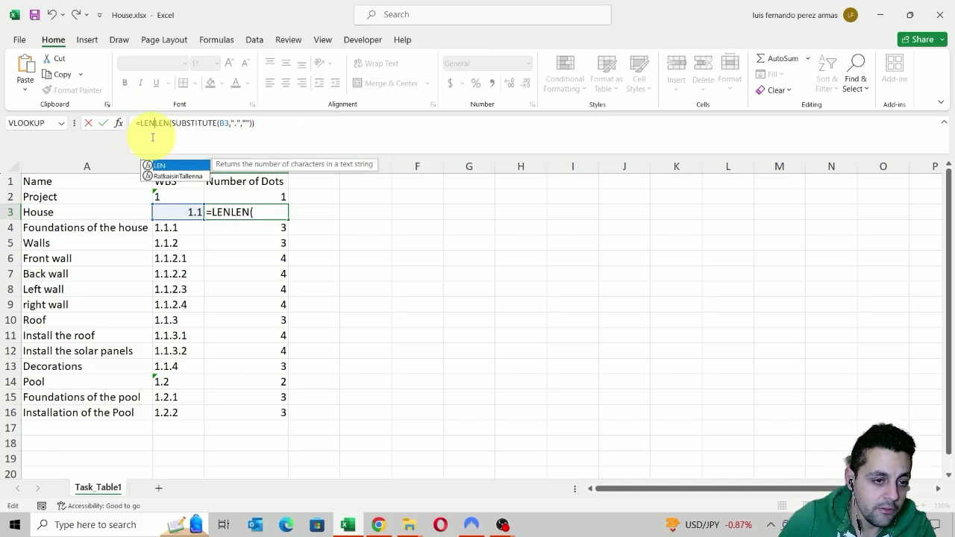
text(()-)
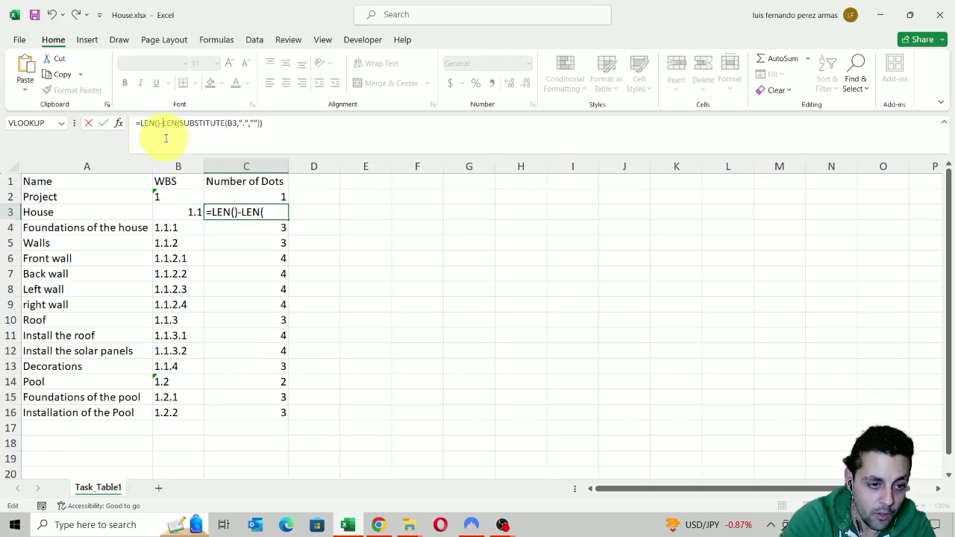
key(Left)
key(Left)
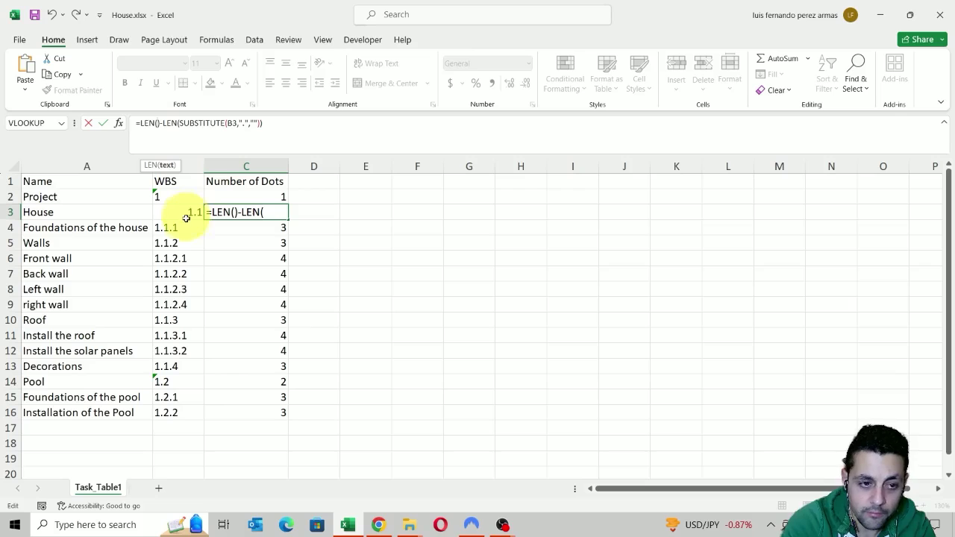
key(Escape)
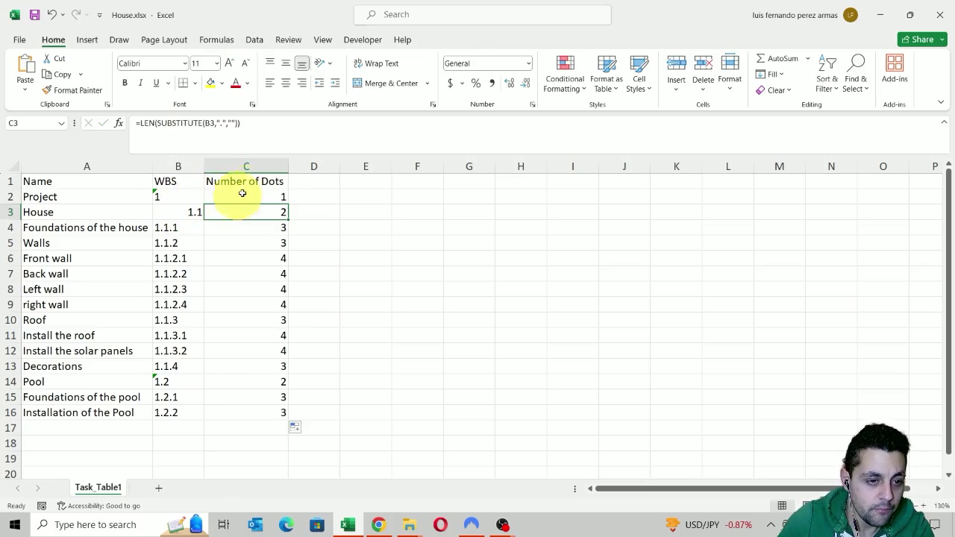
Step: Change the C2 formula to =LEN(B2) - LEN(SUBSTITUTE(B2,".","")) so it counts the dots in the WBS code
click(246, 195)
click(145, 126)
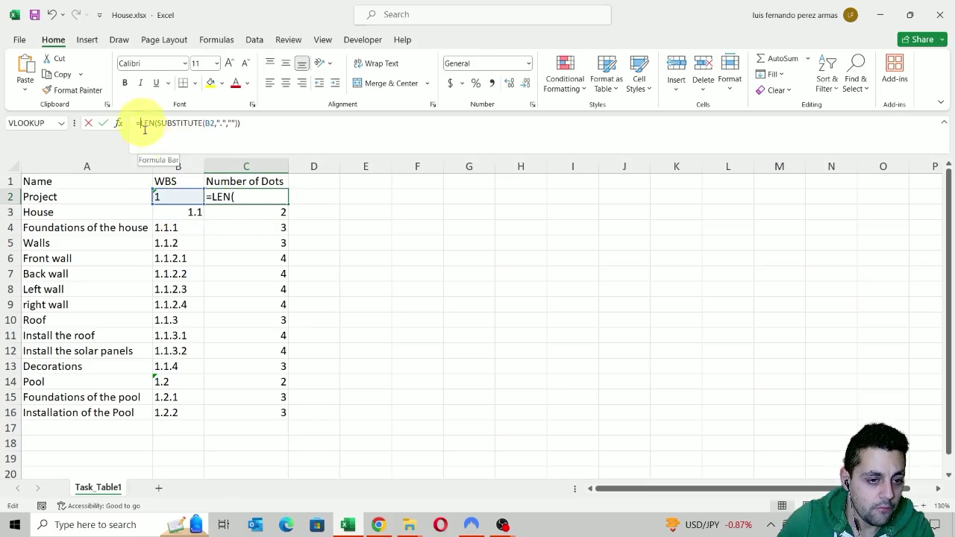
text(LEN() -)
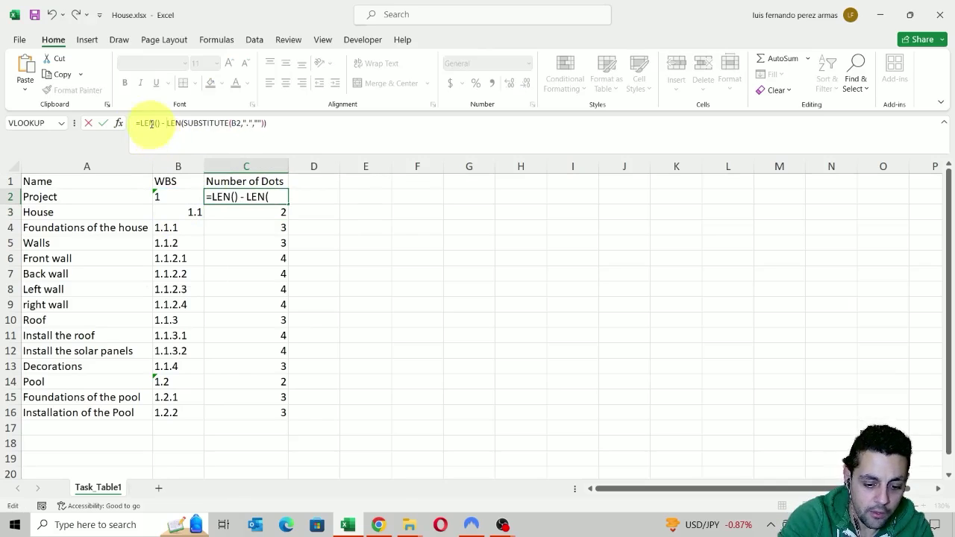
click(150, 122)
click(188, 197)
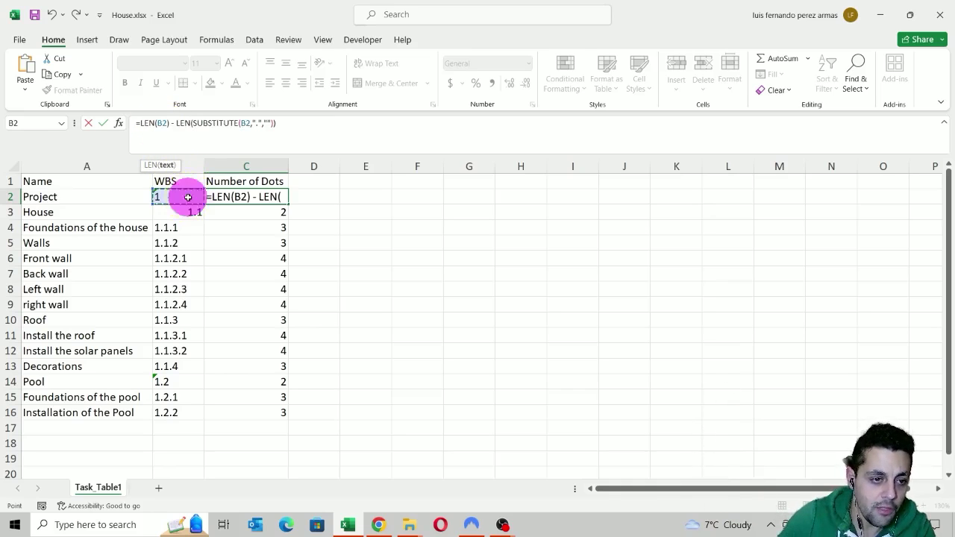
click(284, 124)
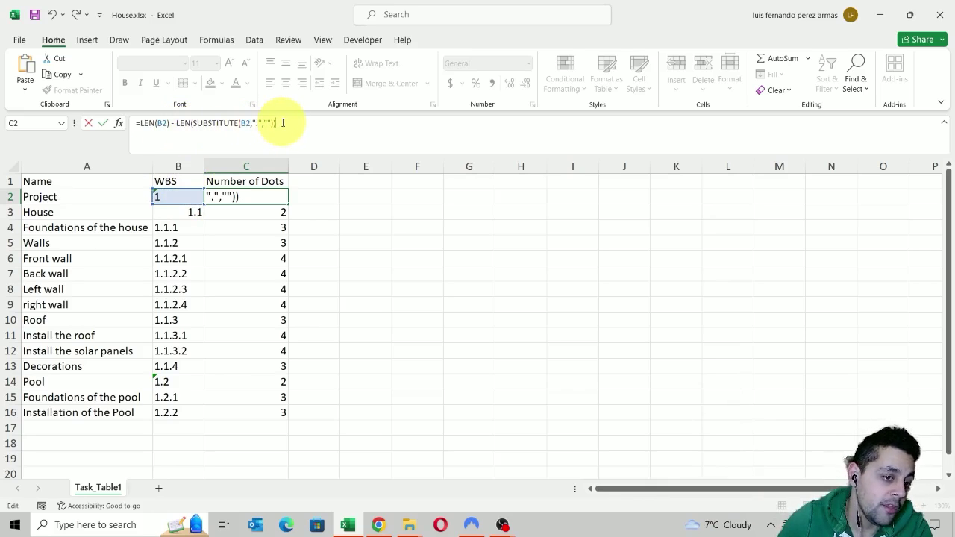
key(Return)
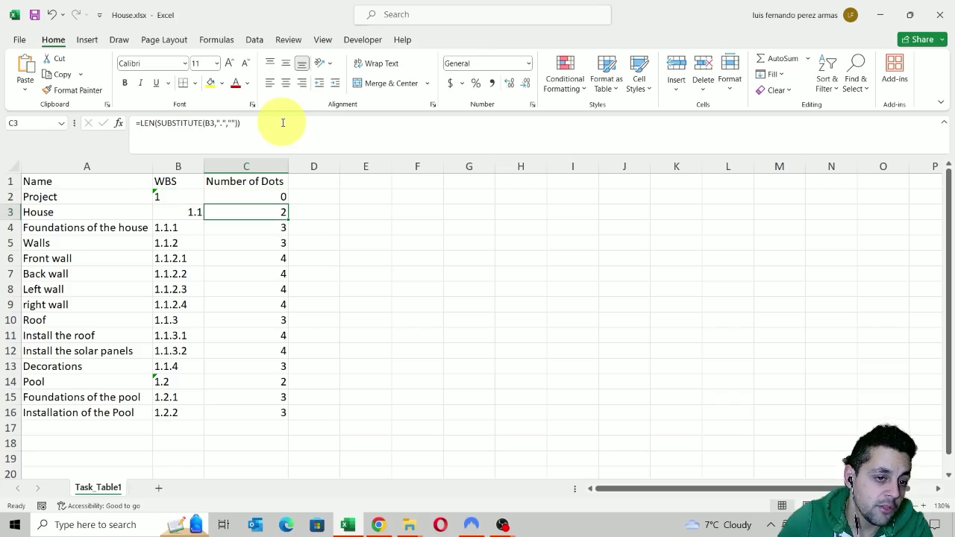
Step: Fill the dot-counting formula from C2 down the Number of Dots column to C16
click(284, 197)
double_click(287, 204)
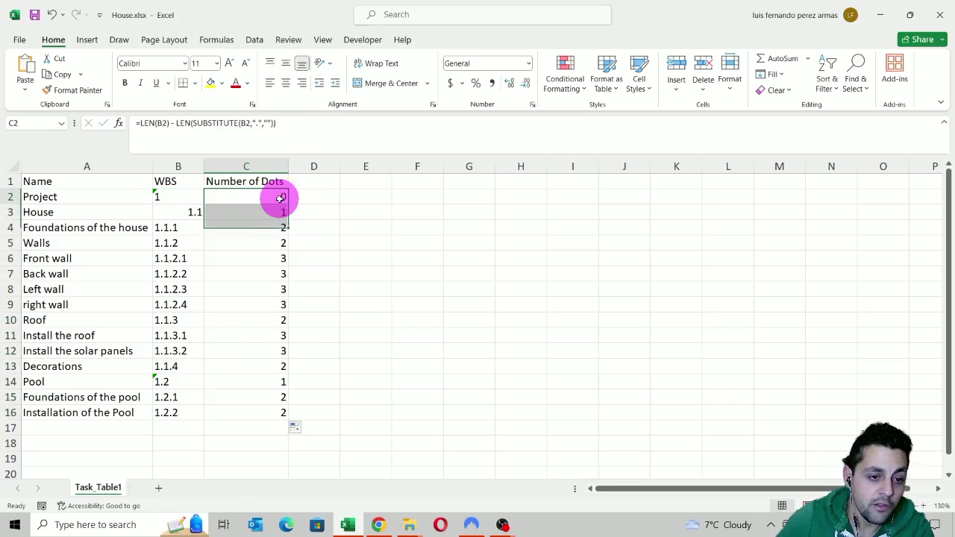
click(277, 196)
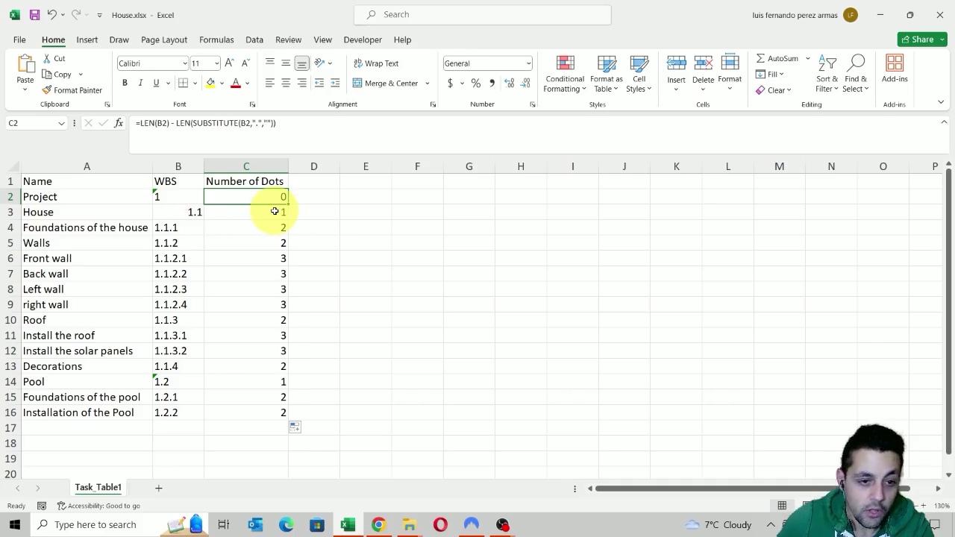
click(180, 228)
click(277, 234)
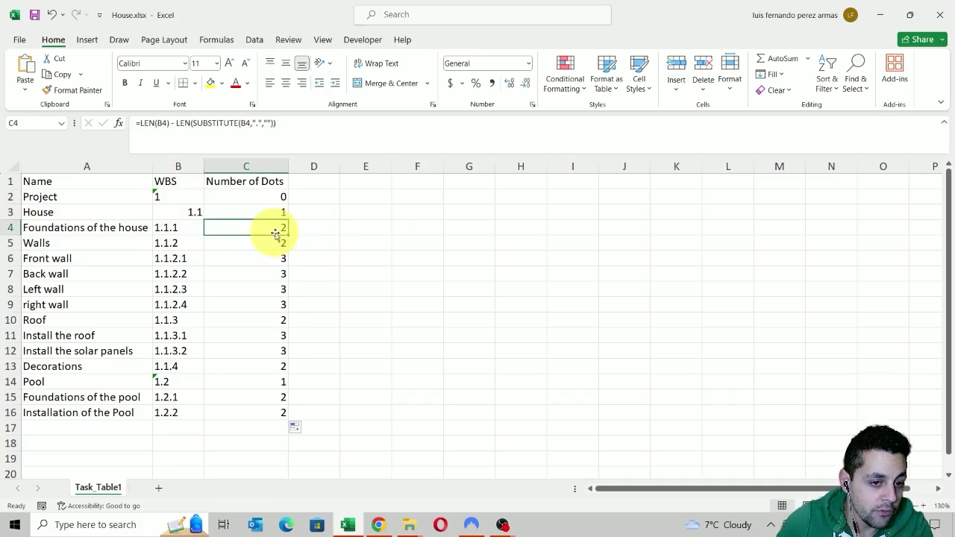
click(418, 249)
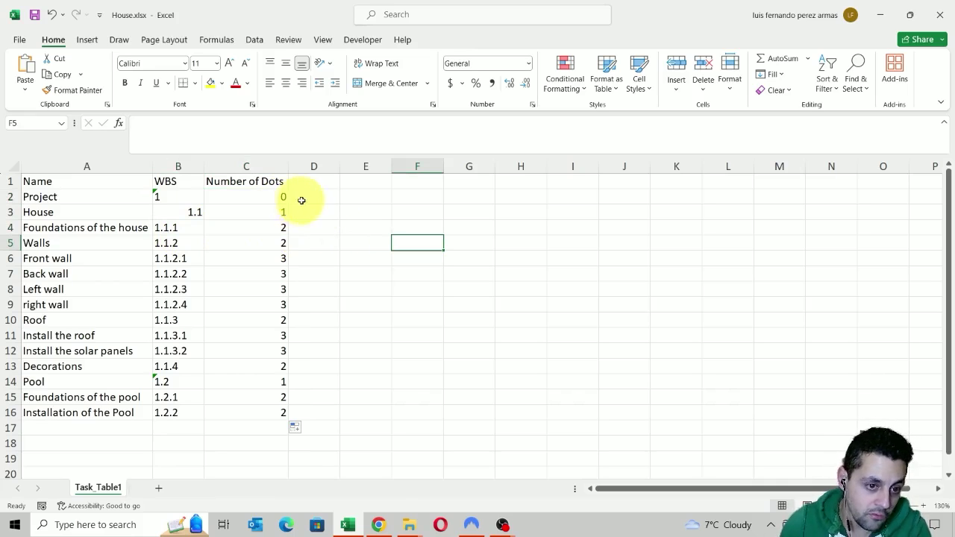
Step: Enter the header Substitute last dot in D1 and widen column D to fit it
click(314, 180)
click(295, 137)
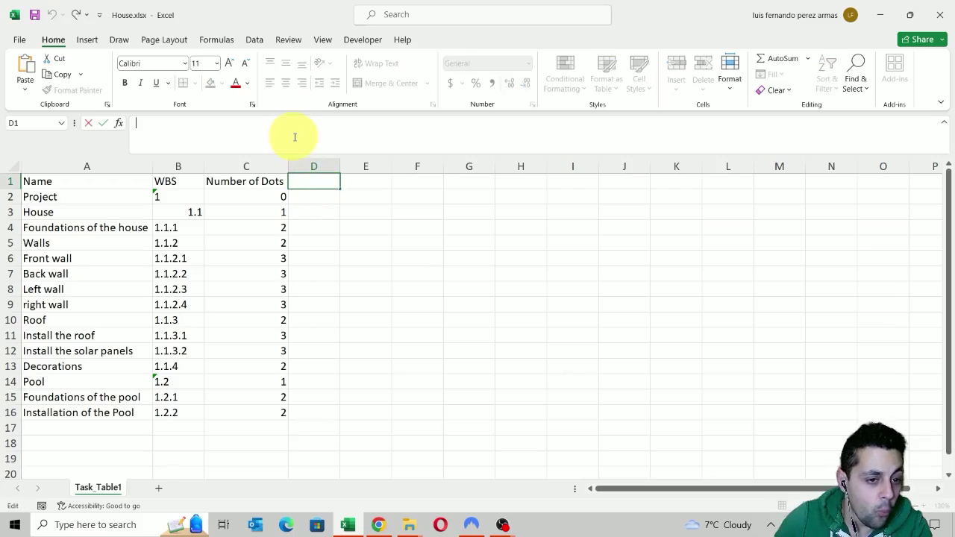
text(=)
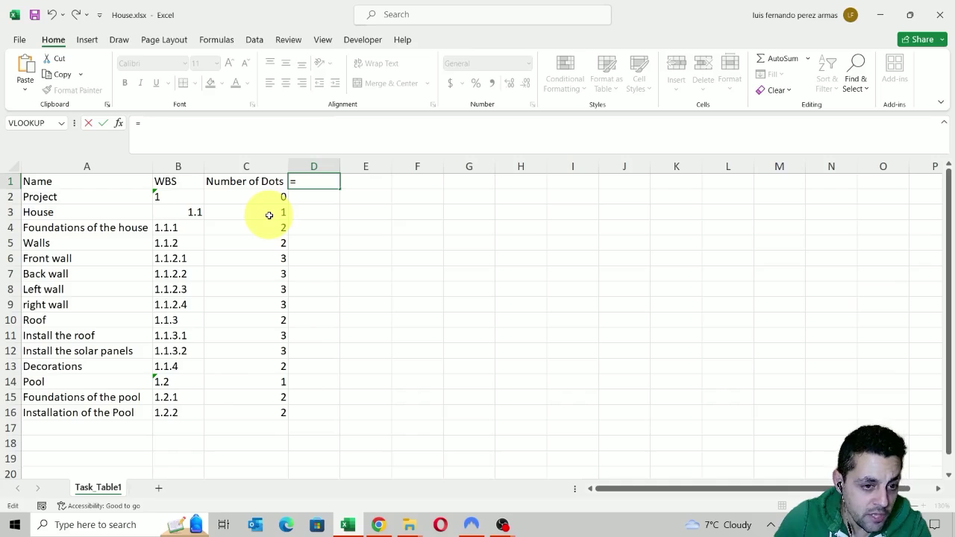
key(Escape)
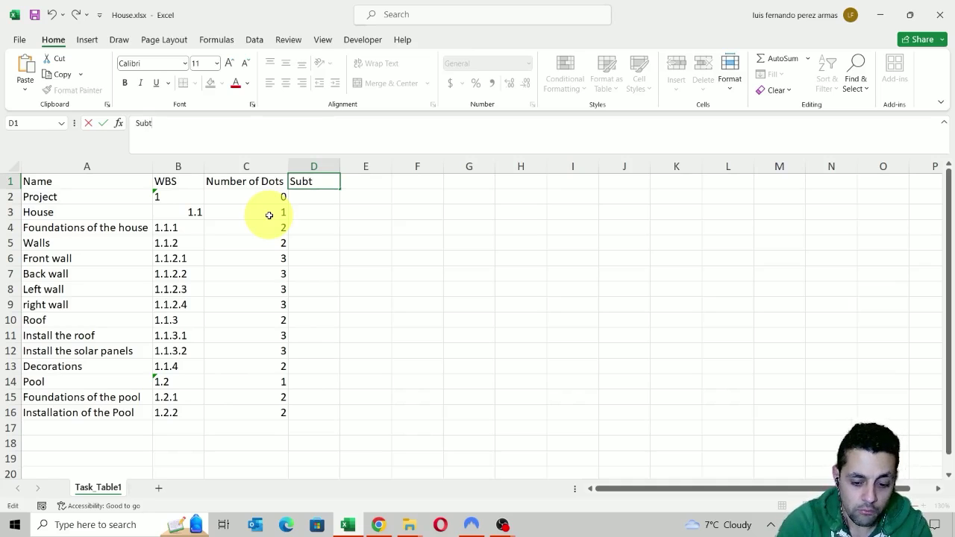
text(Substitute)
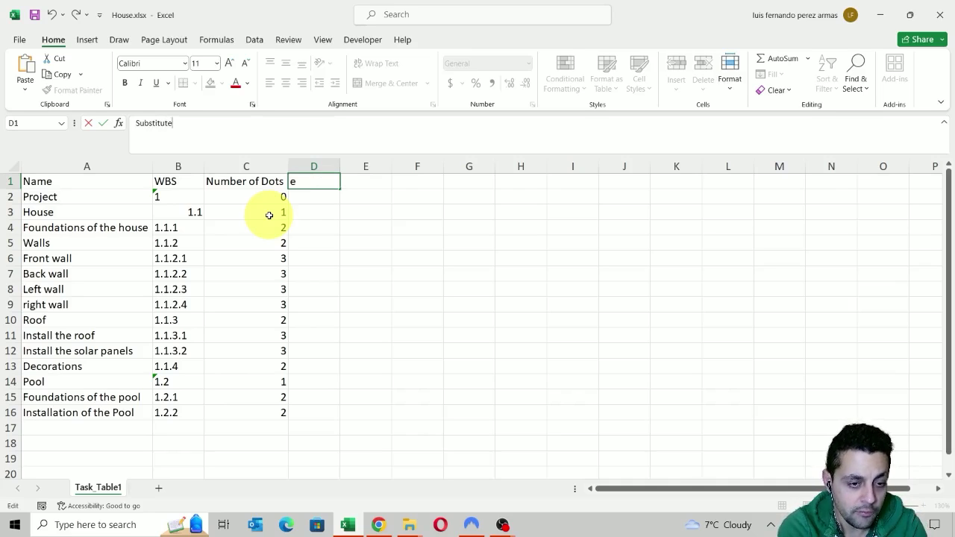
text( last dos)
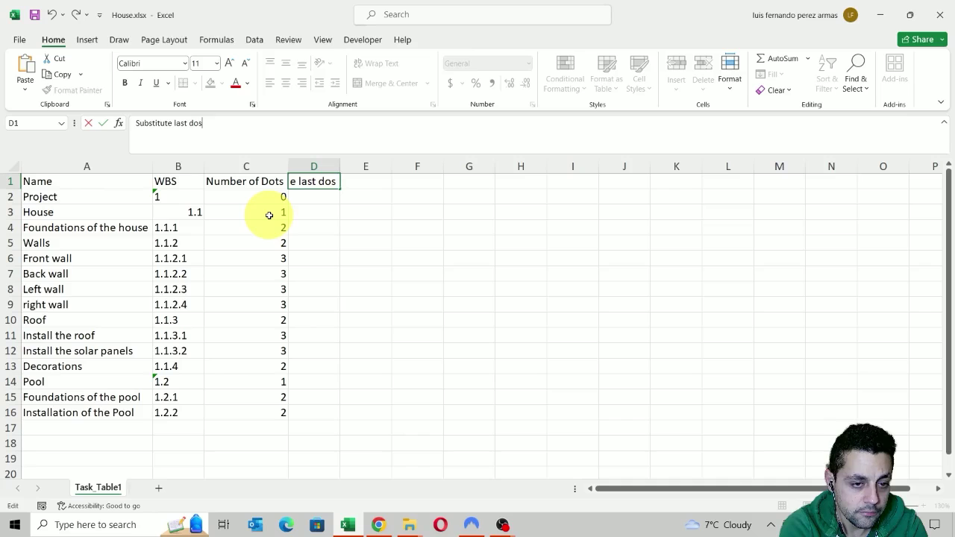
click(356, 224)
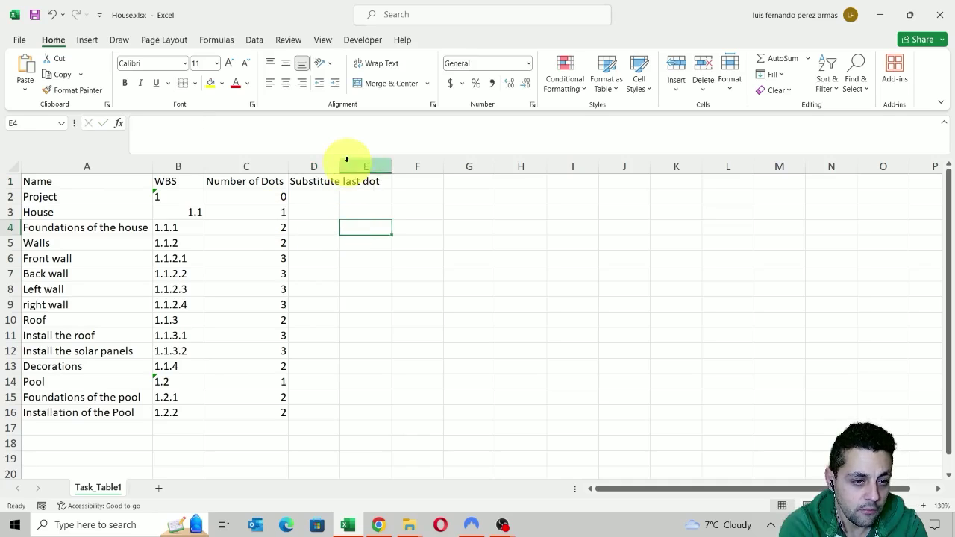
double_click(339, 166)
Step: Enter the formula =SUBSTITUTE(B2,".","#",C2) in D2 to replace the last dot of the WBS code with a hash
click(335, 195)
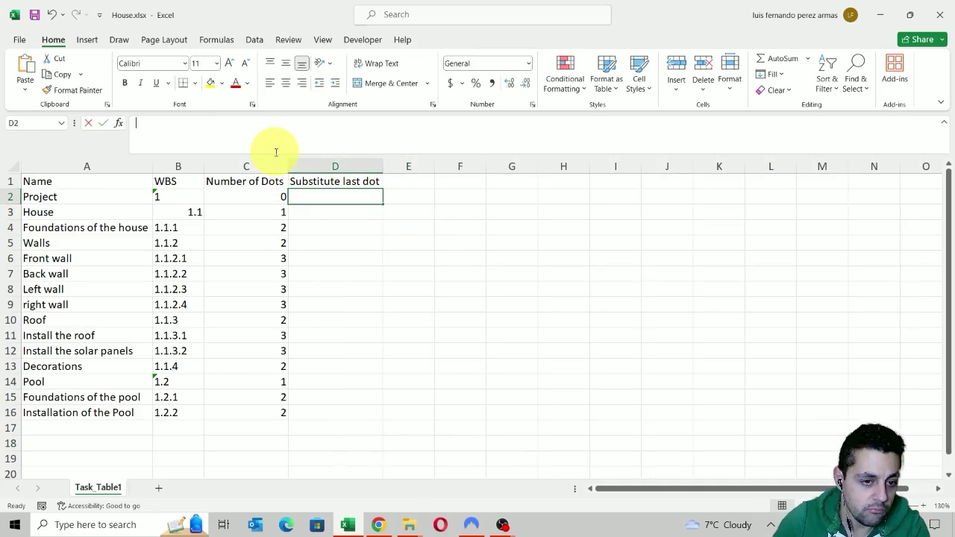
text(=SUB)
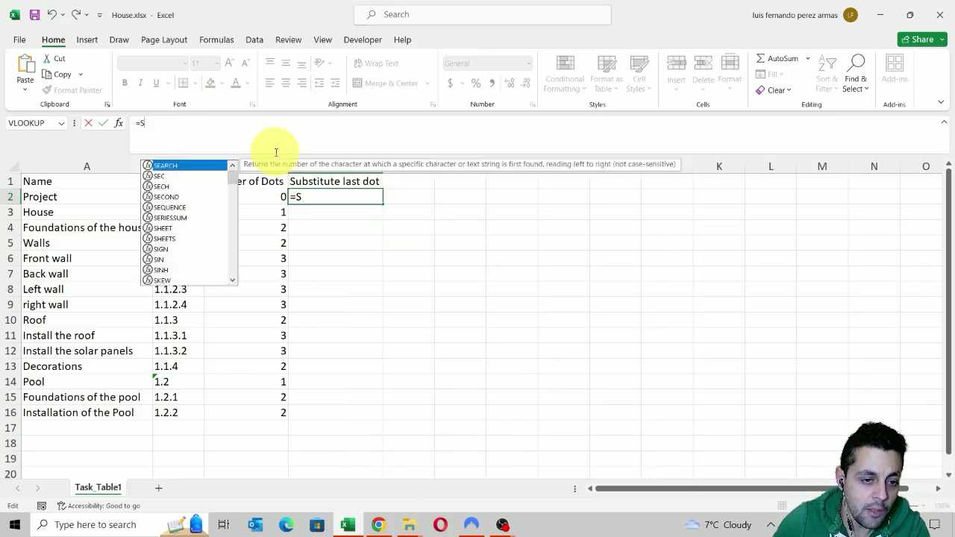
double_click(159, 167)
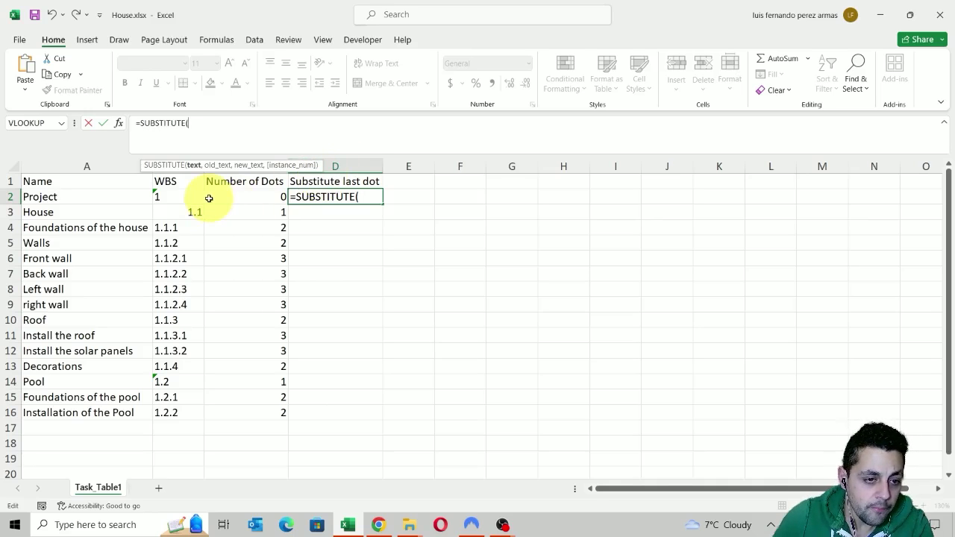
click(184, 198)
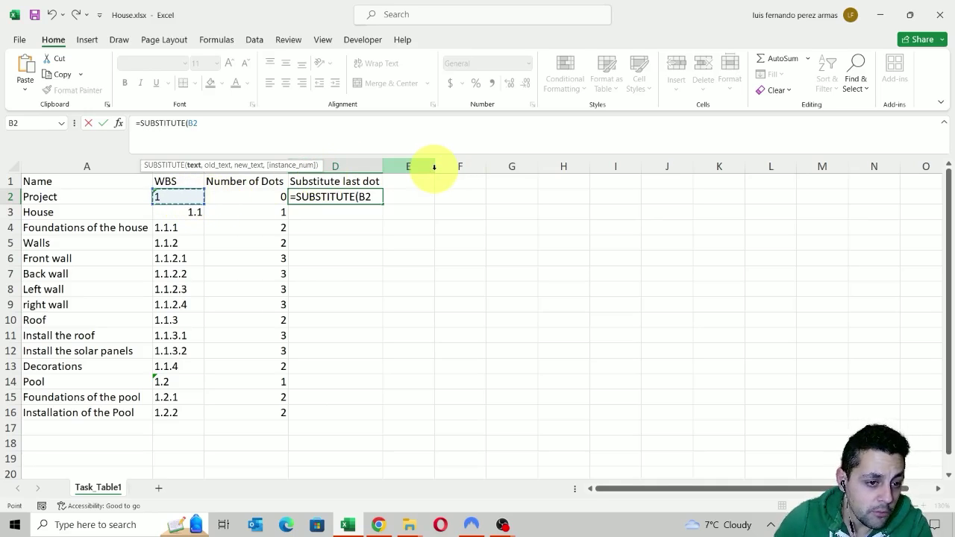
text(,".)
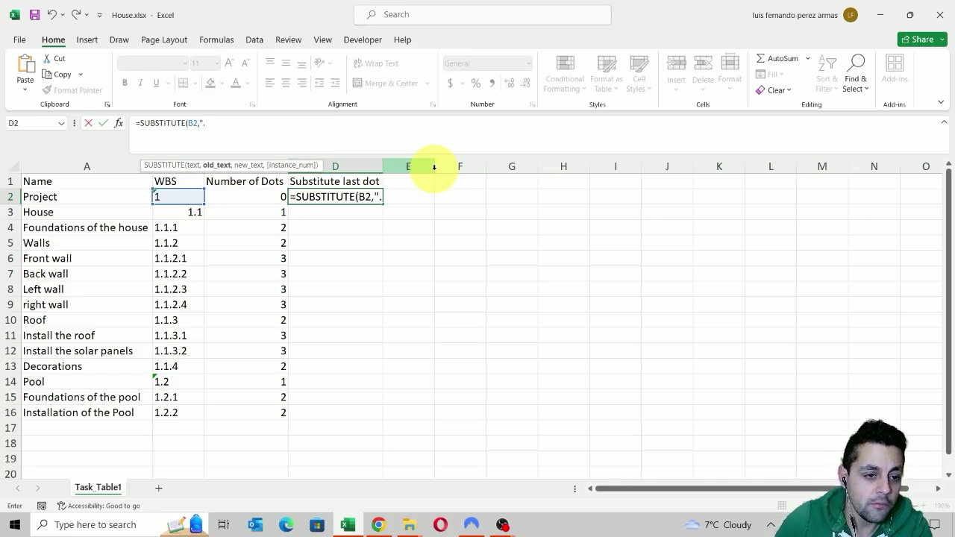
text(","#")
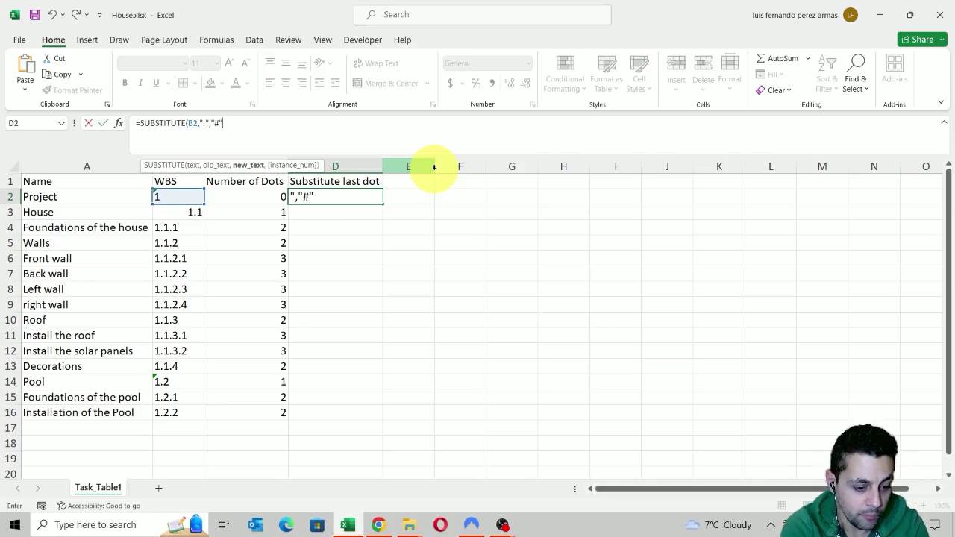
text(,)
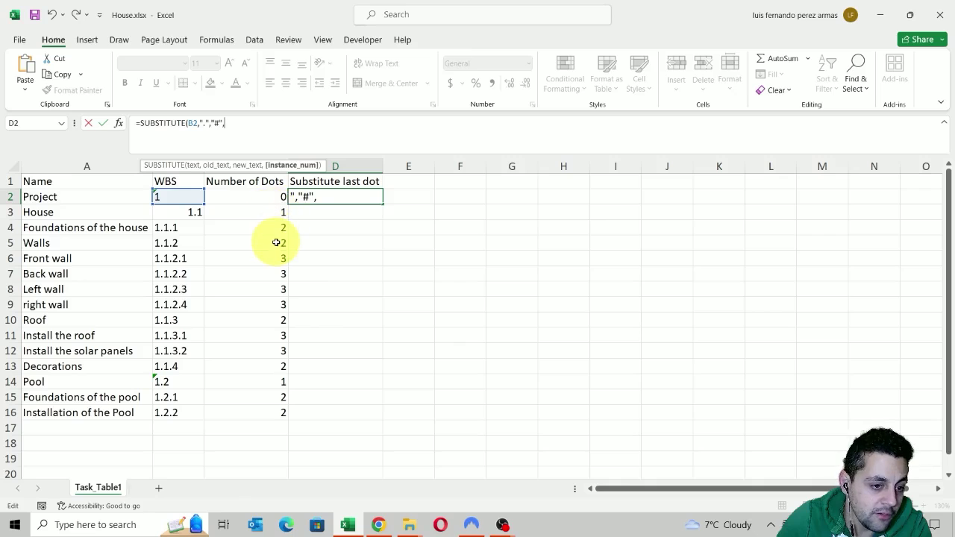
click(281, 195)
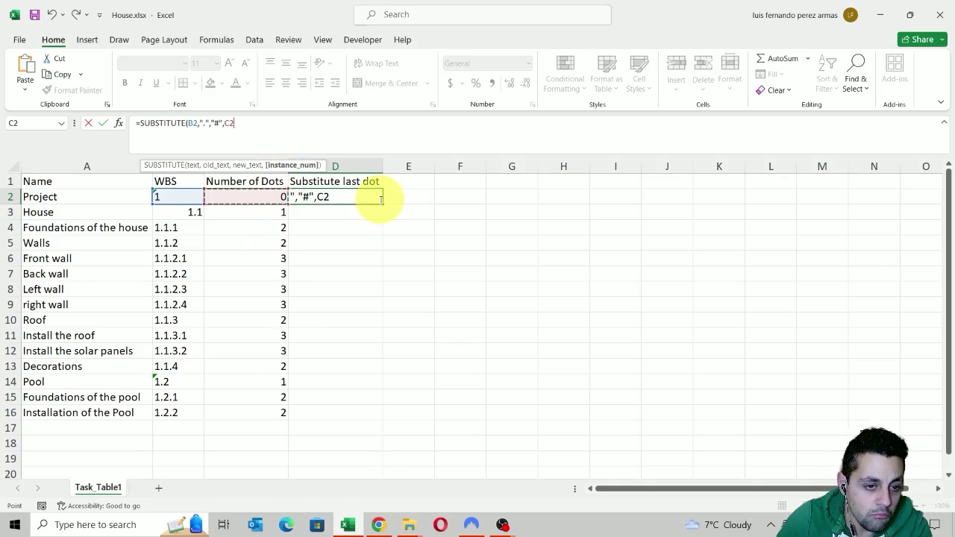
text())
key(Return)
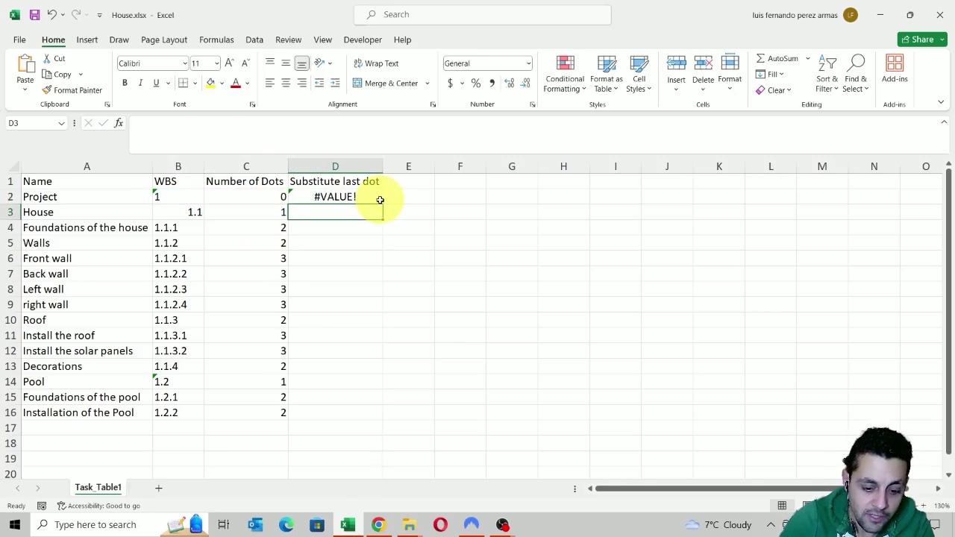
Step: Fill the SUBSTITUTE formula from D2 down to D16 and inspect a few of the filled cells
click(379, 198)
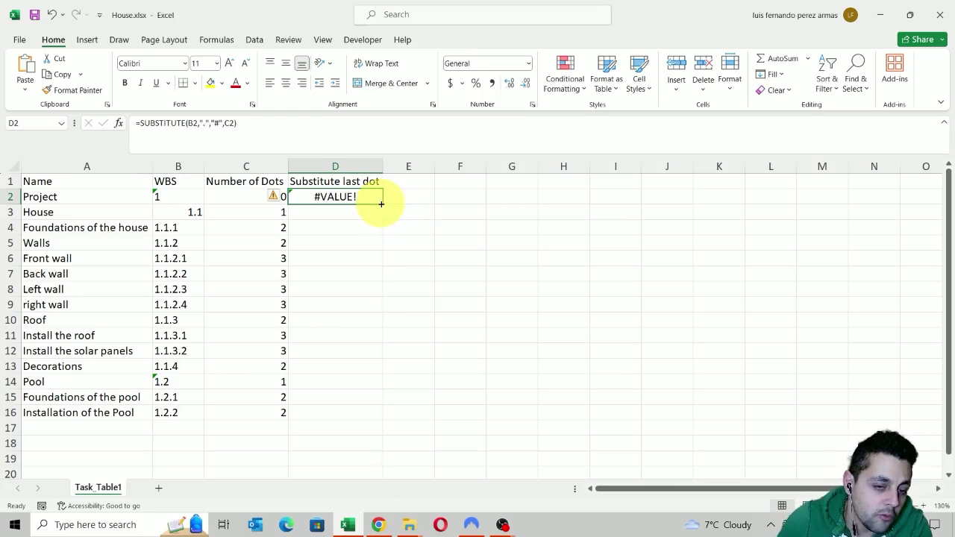
double_click(382, 204)
click(312, 213)
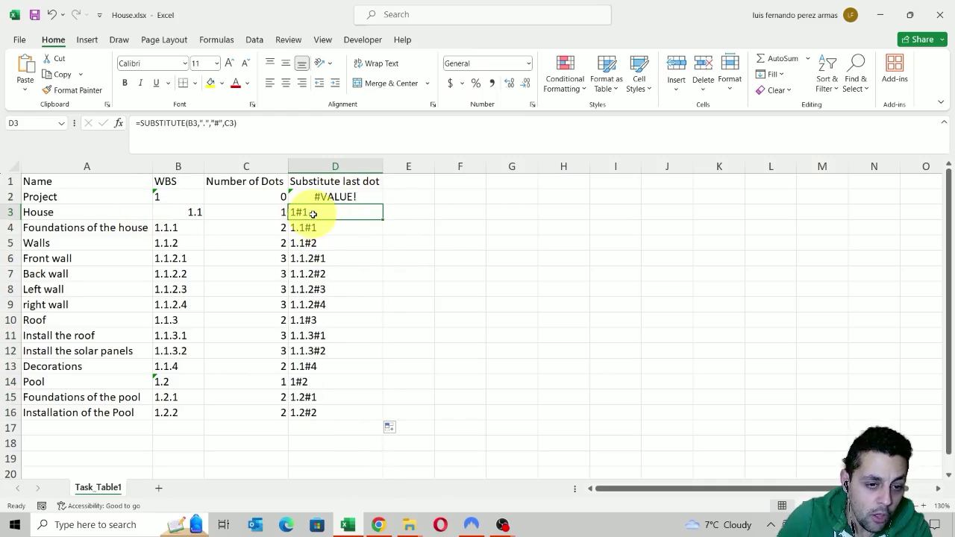
click(370, 196)
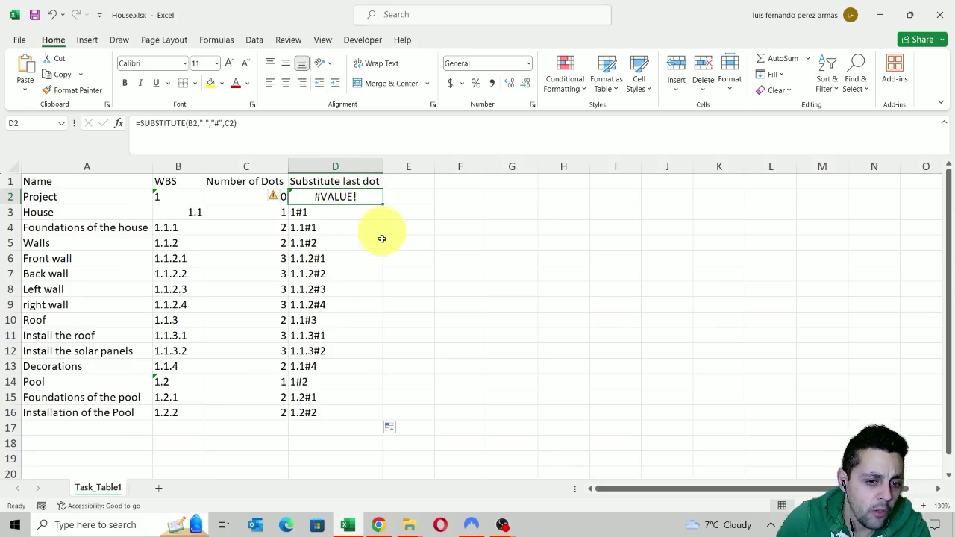
click(328, 244)
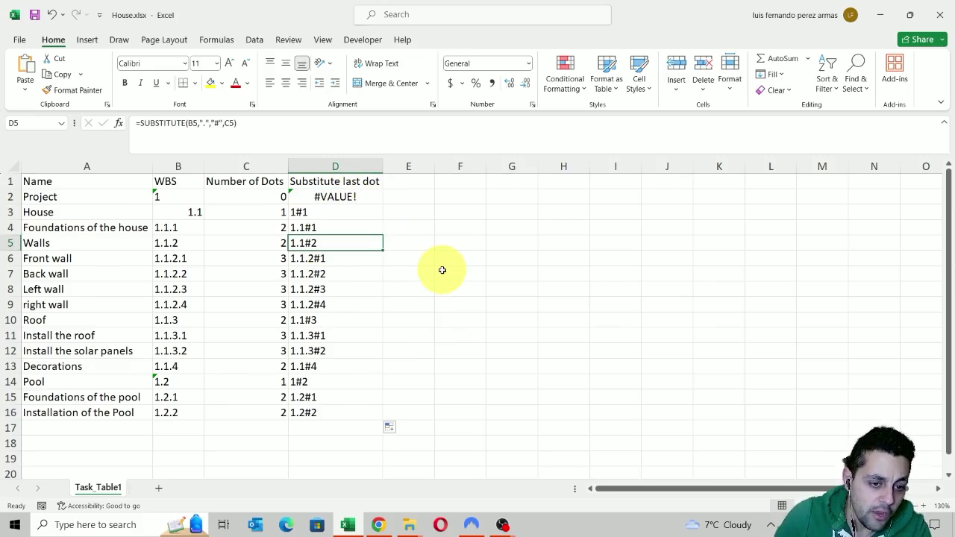
click(300, 213)
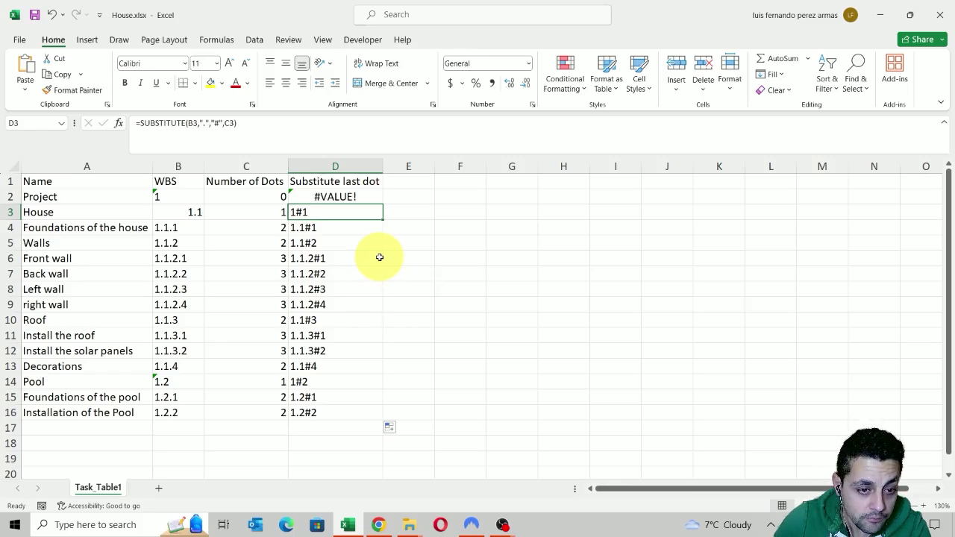
Step: Enter the header Location hash in E1 and widen column E to fit it
click(409, 183)
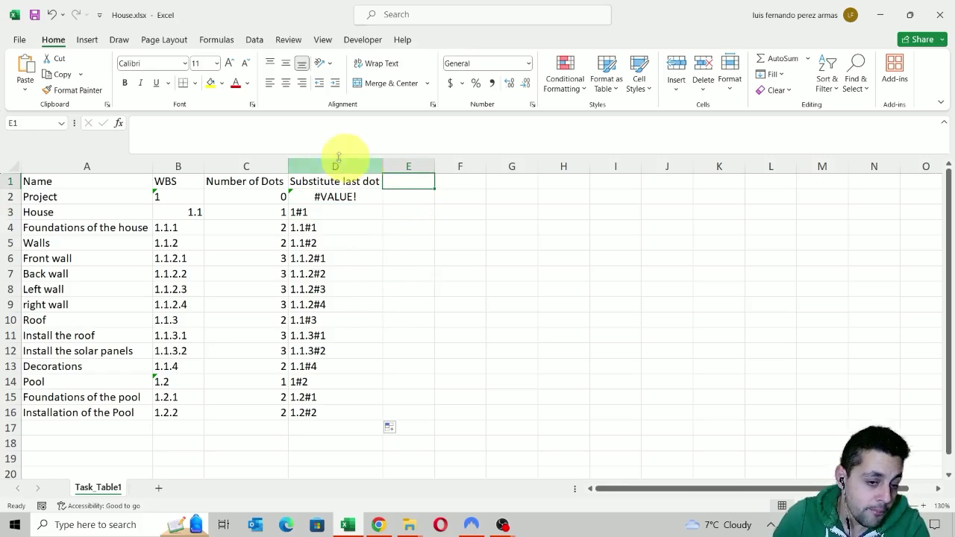
click(317, 136)
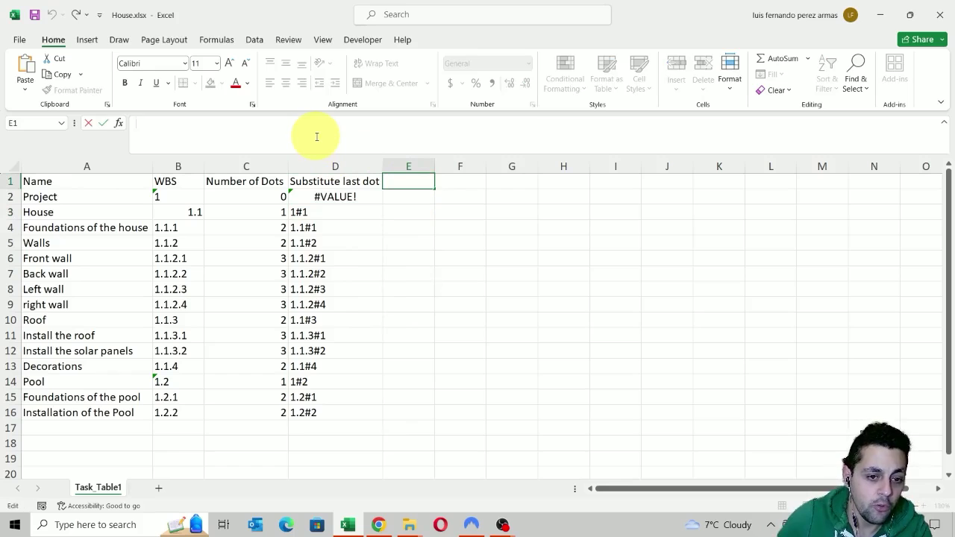
text(Loca)
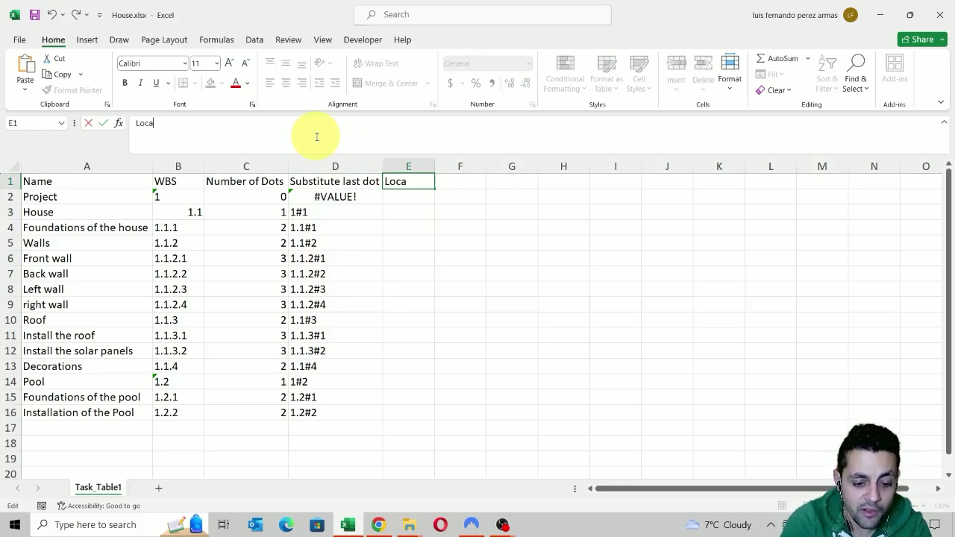
text(tion hash)
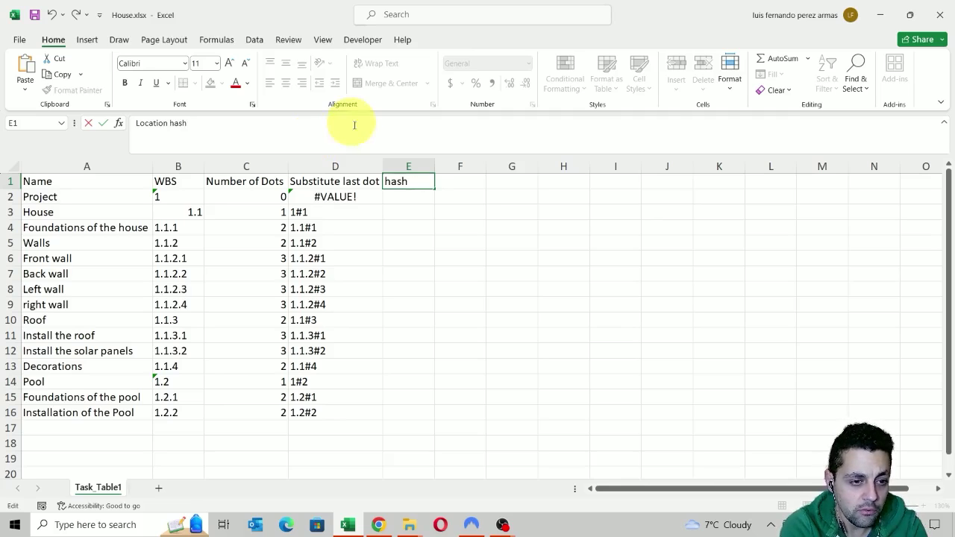
click(452, 256)
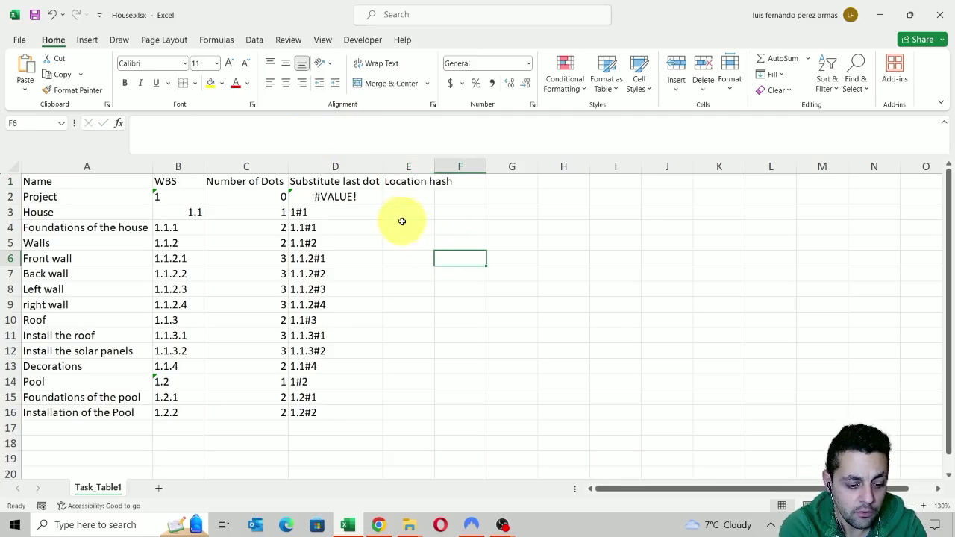
double_click(434, 163)
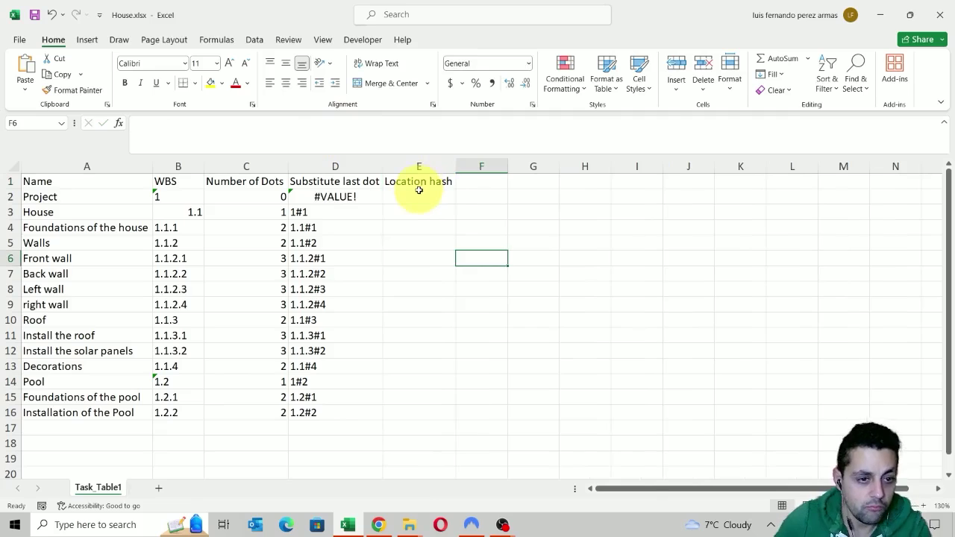
Step: Enter the formula =FIND("#",D2) in E2 and fill it down the Location hash column to E16
click(418, 196)
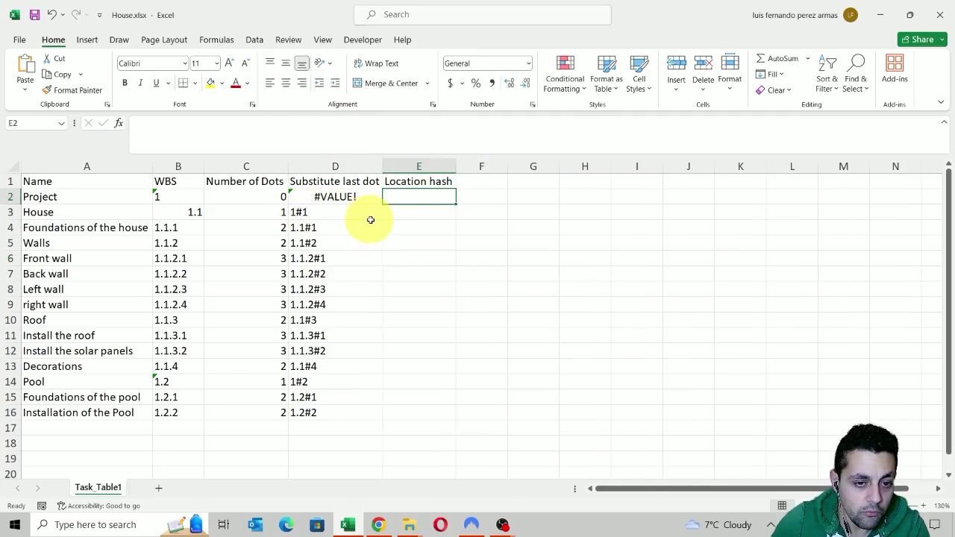
click(249, 129)
text(=FIND)
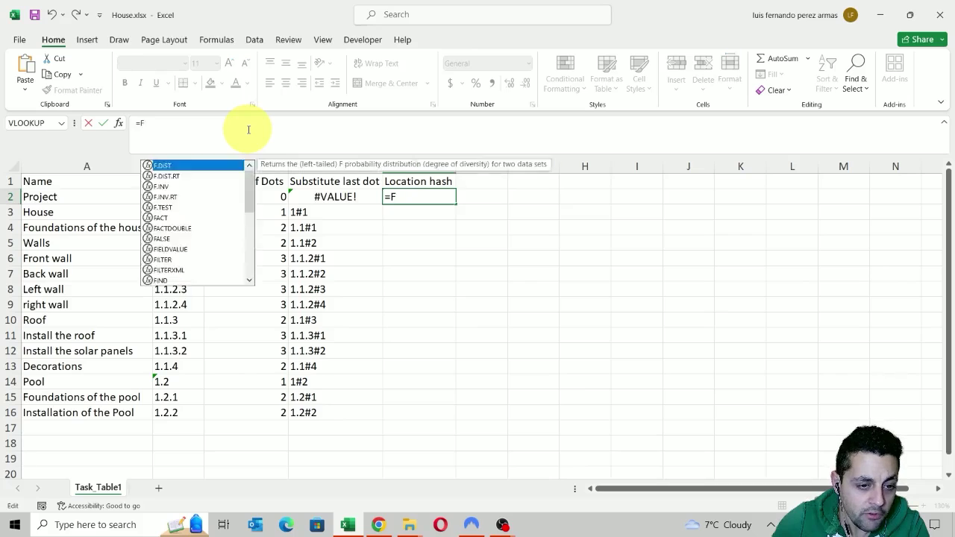
double_click(160, 166)
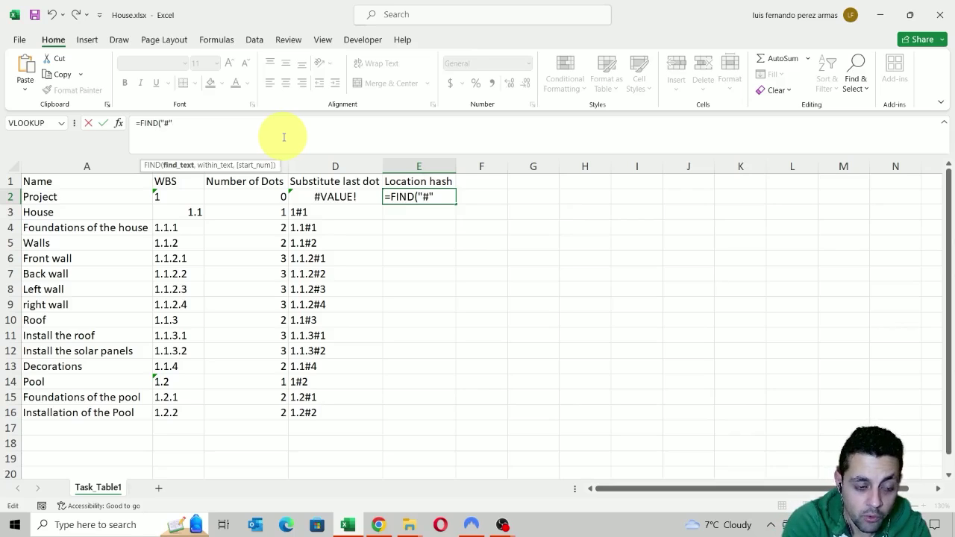
text(,)
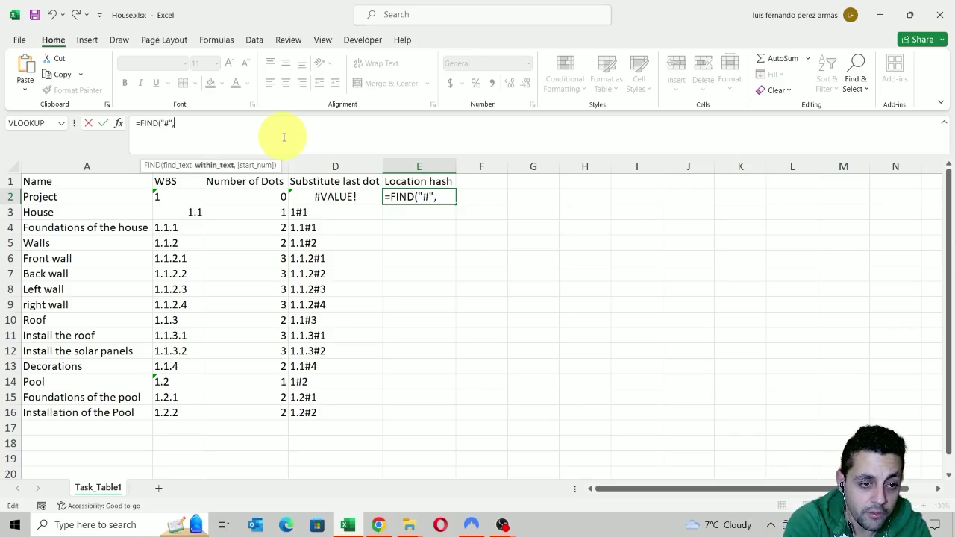
click(358, 197)
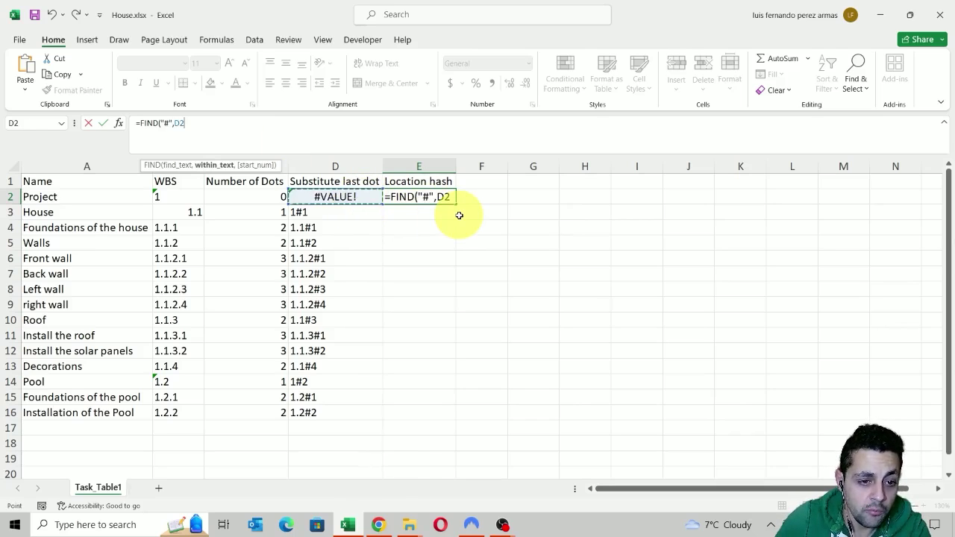
text())
key(Return)
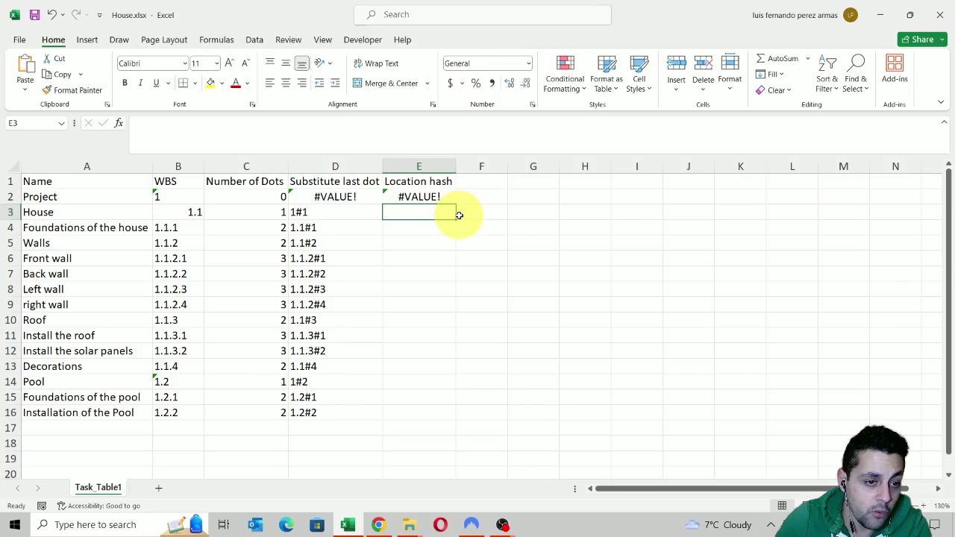
click(443, 201)
double_click(454, 204)
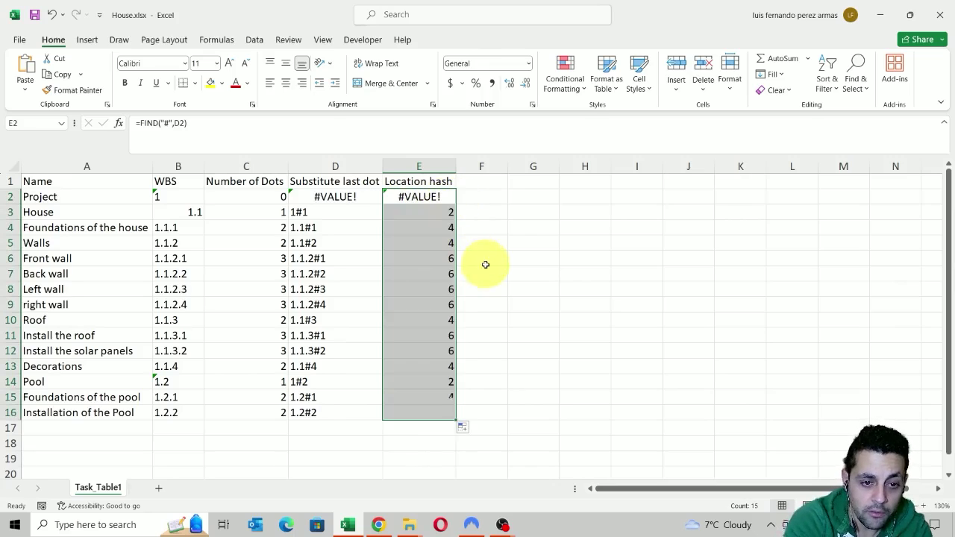
Step: Enter the header get left text in F1 and widen column F to fit it
click(448, 214)
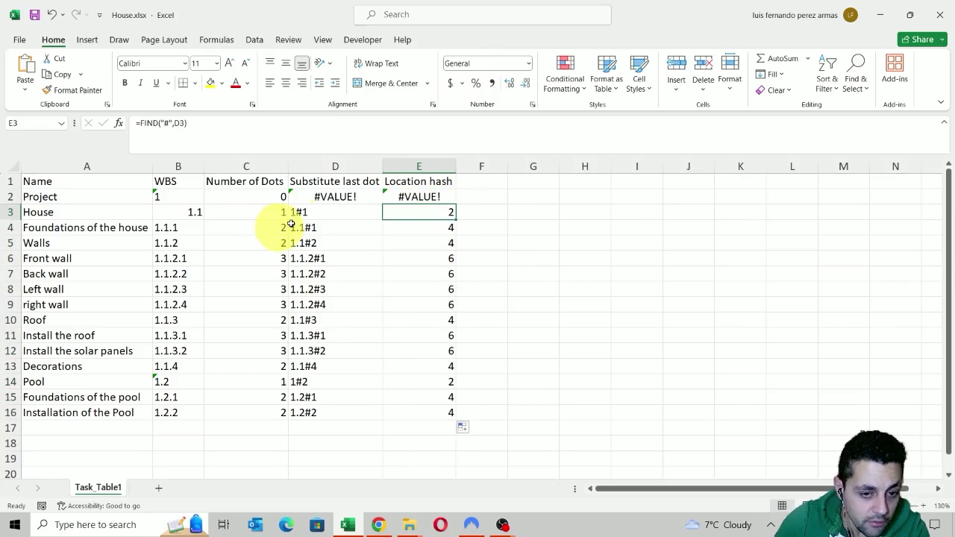
click(533, 263)
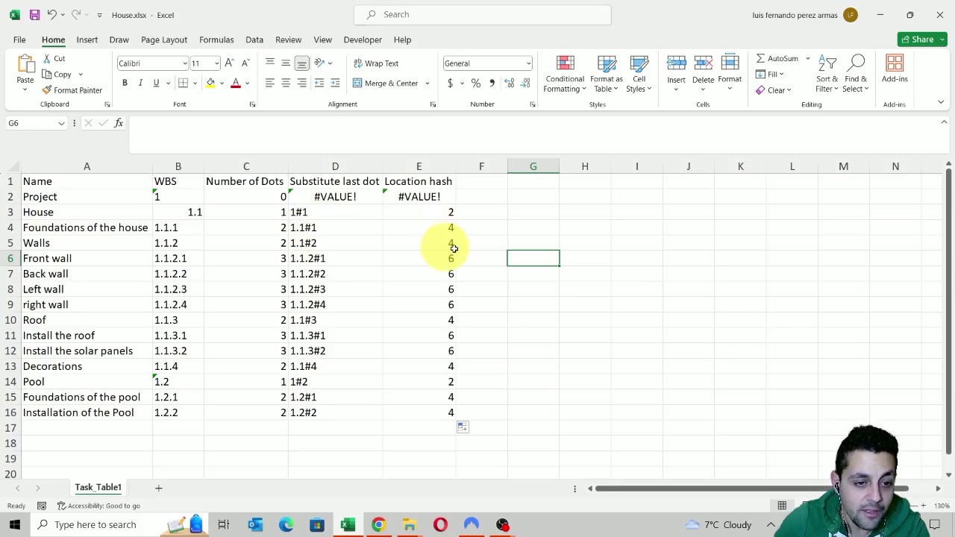
click(485, 181)
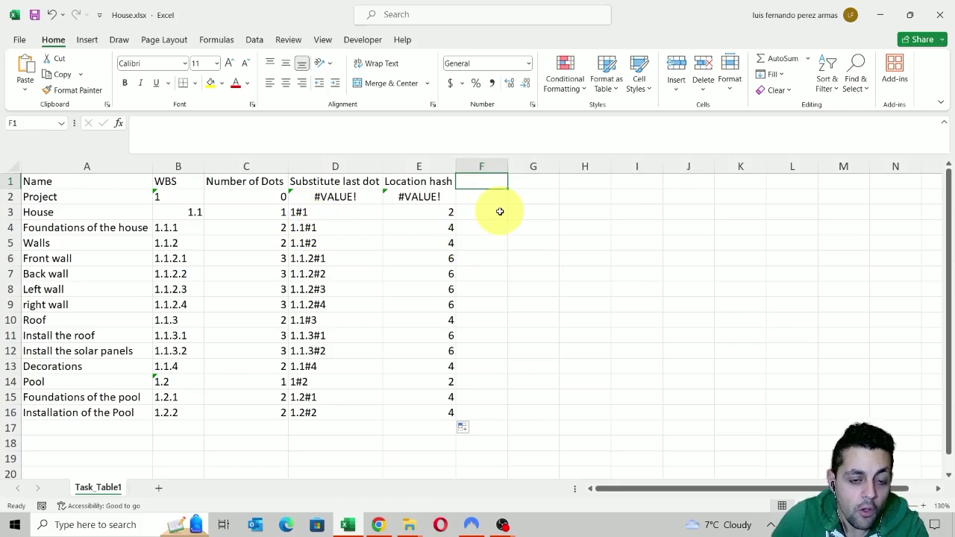
text(get left text)
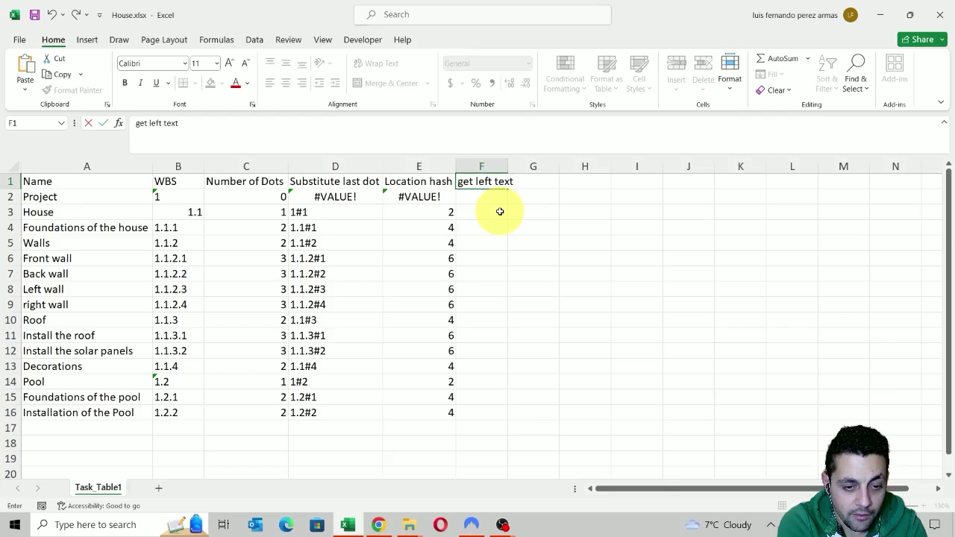
key(Return)
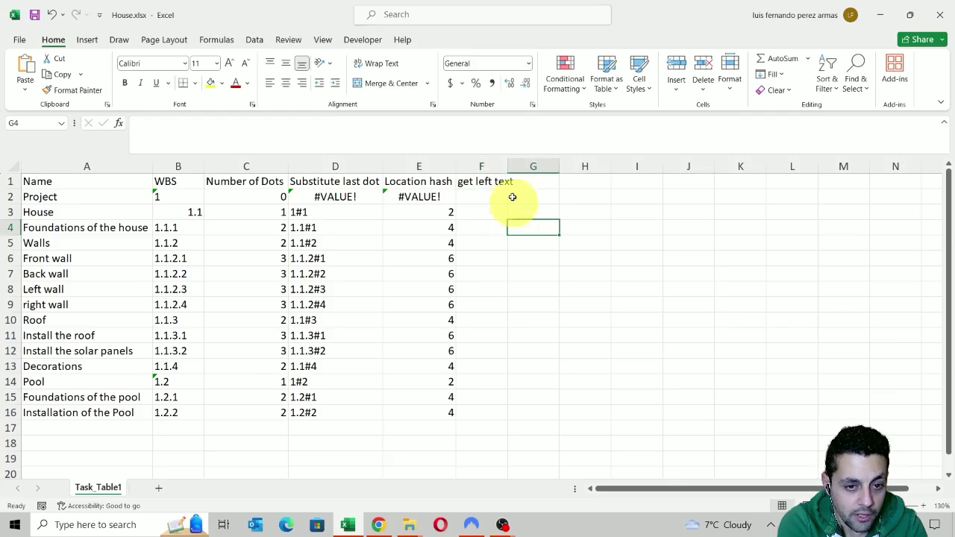
double_click(507, 165)
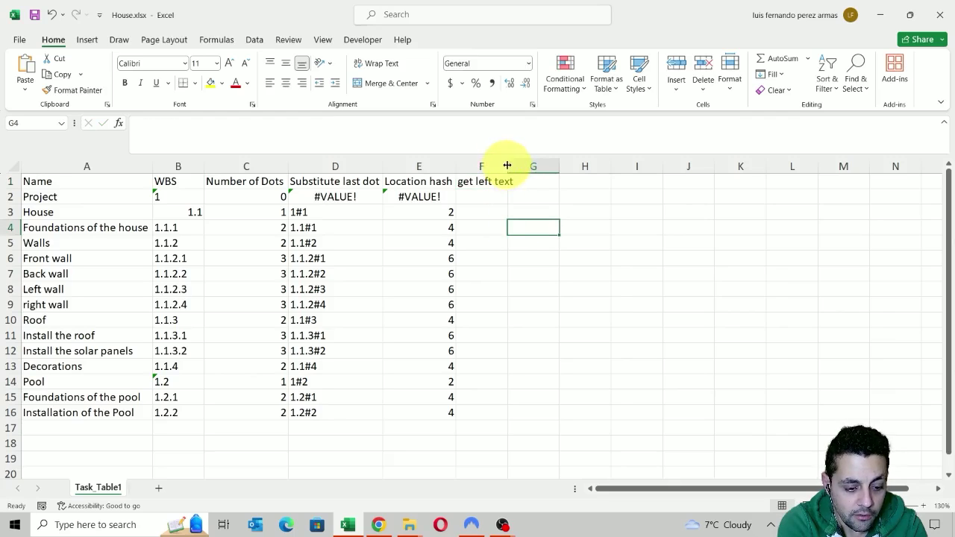
Step: Enter the formula =LEFT(B2,E2-1) in F2 and fill it down the get left text column to F16
click(346, 133)
text(=)
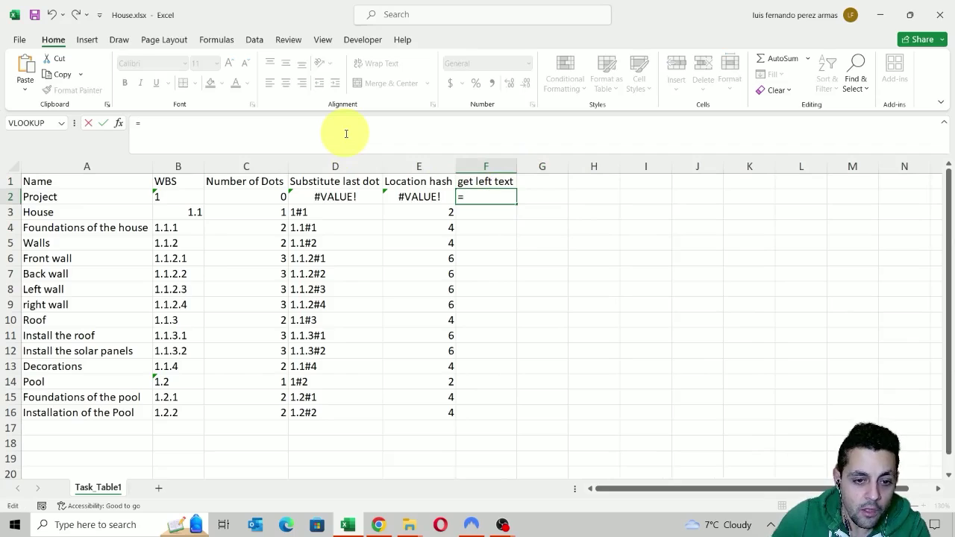
text(LEFT)
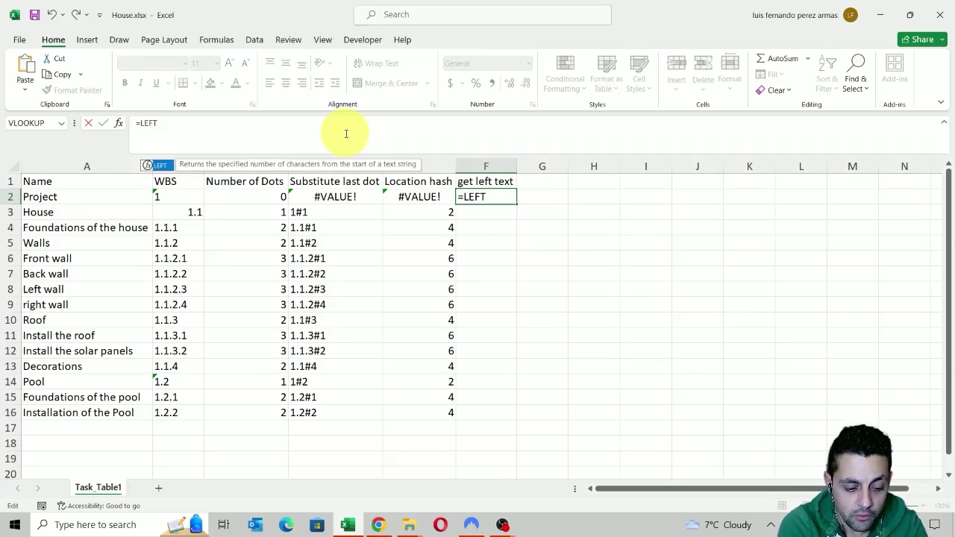
text(()
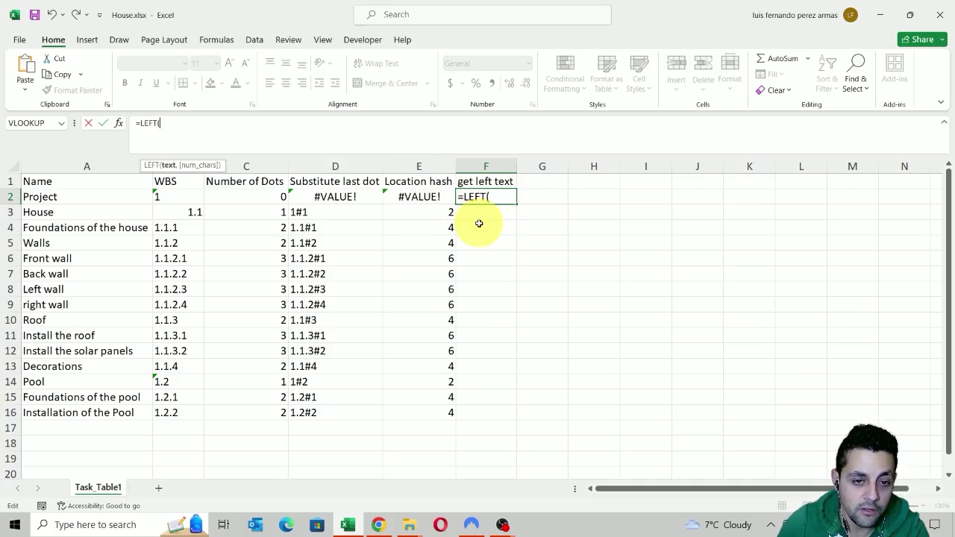
click(183, 200)
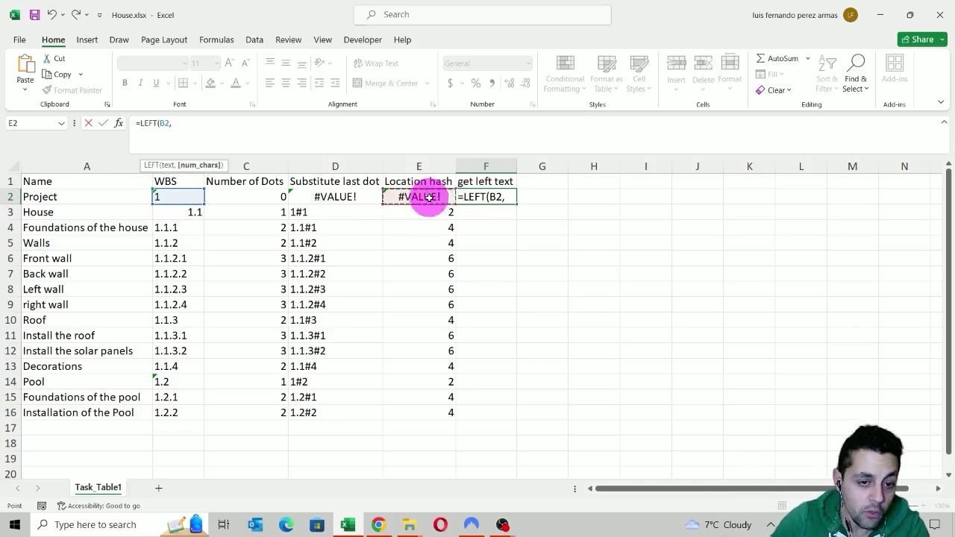
click(427, 197)
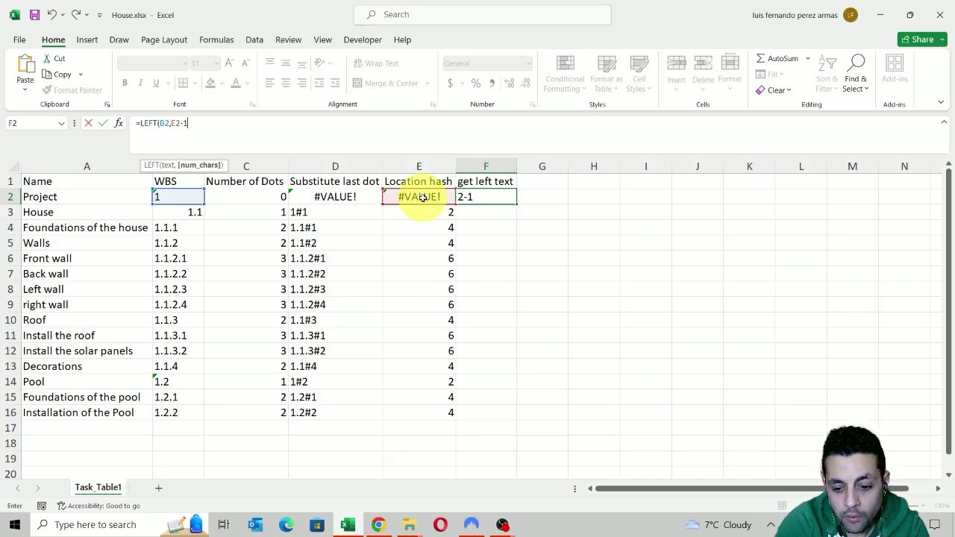
text(-1)
key(Return)
click(492, 197)
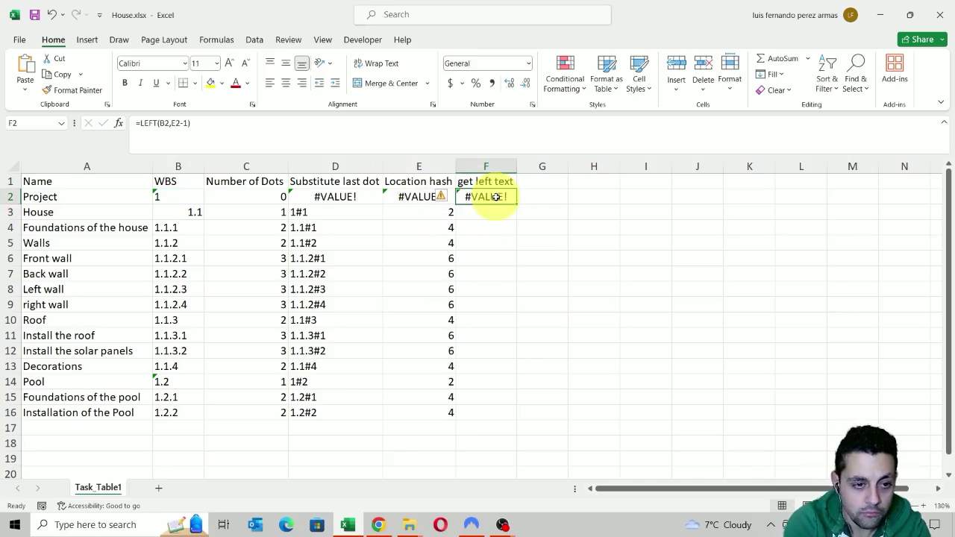
double_click(515, 204)
Step: Examine the LEFT formula results in F3 and F4 and compare them with the task names and WBS codes
click(506, 211)
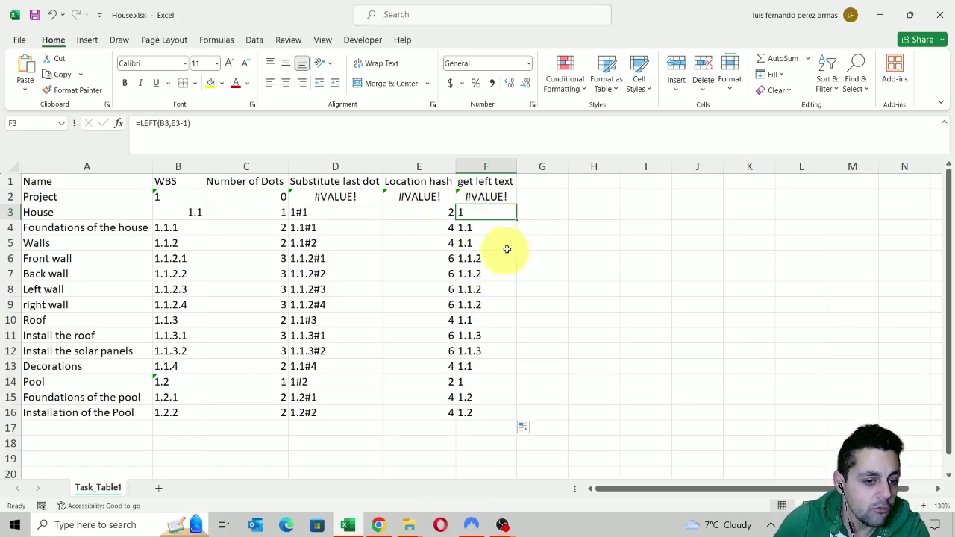
click(484, 224)
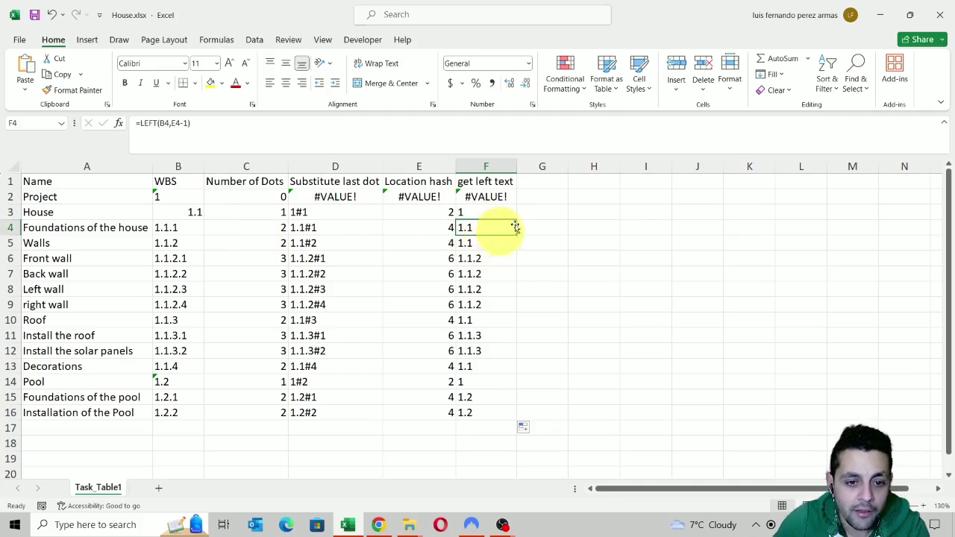
click(473, 211)
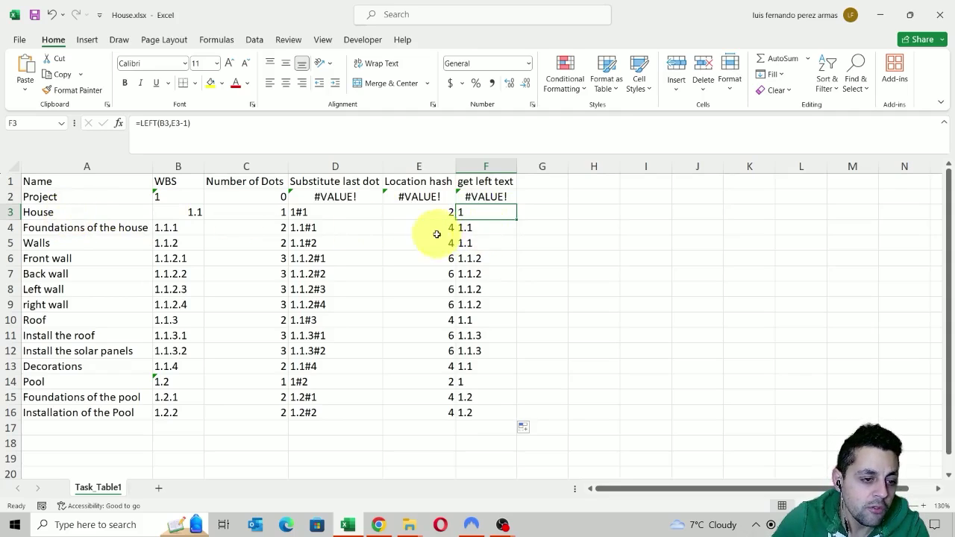
click(125, 225)
click(102, 213)
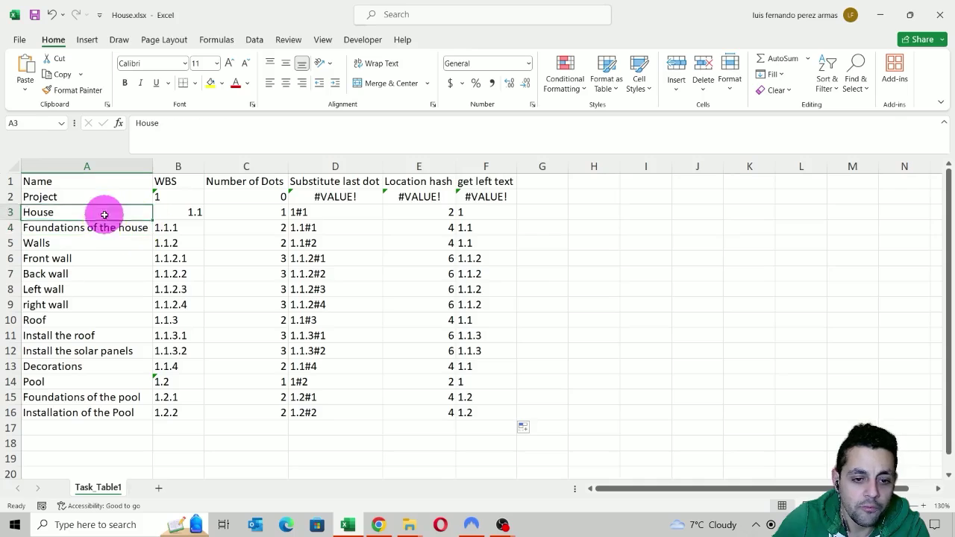
click(494, 227)
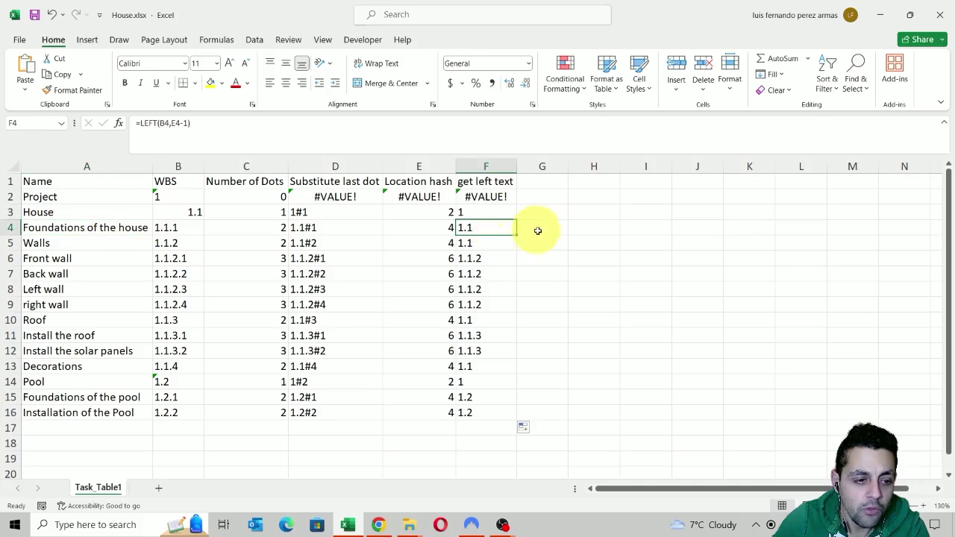
click(547, 182)
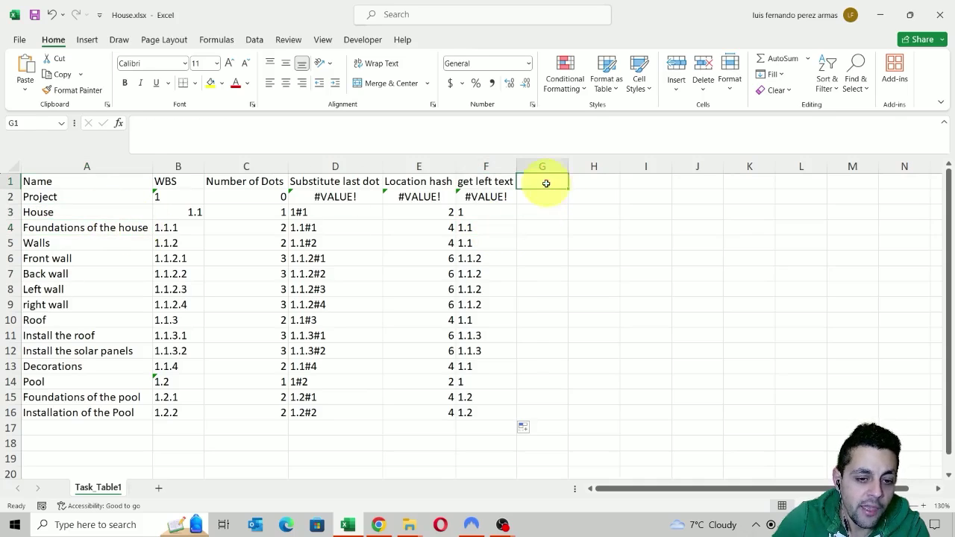
click(473, 212)
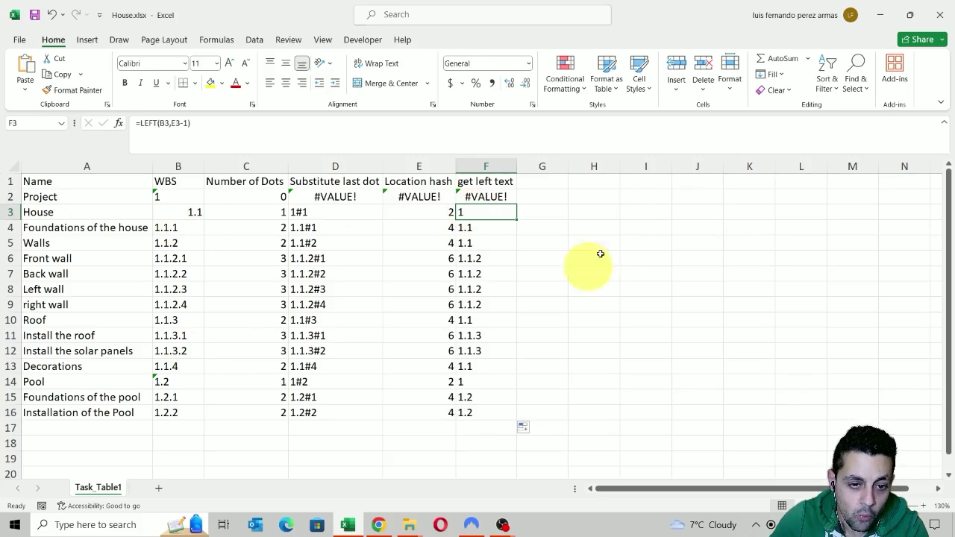
click(544, 183)
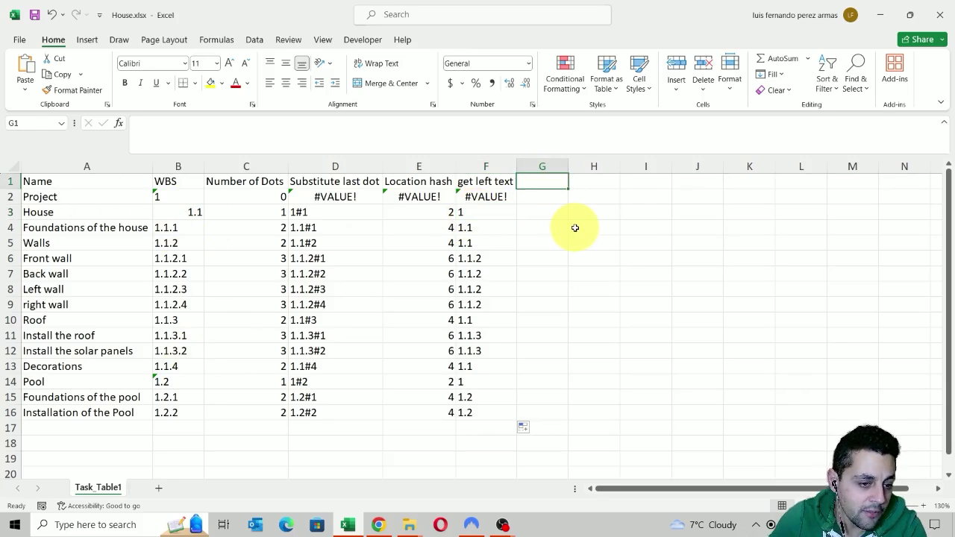
text(index)
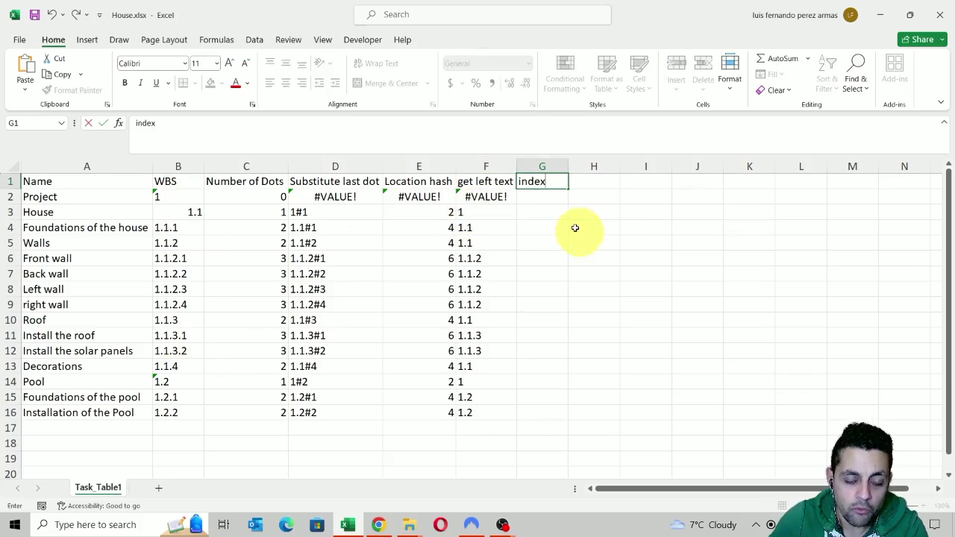
key(Return)
click(275, 137)
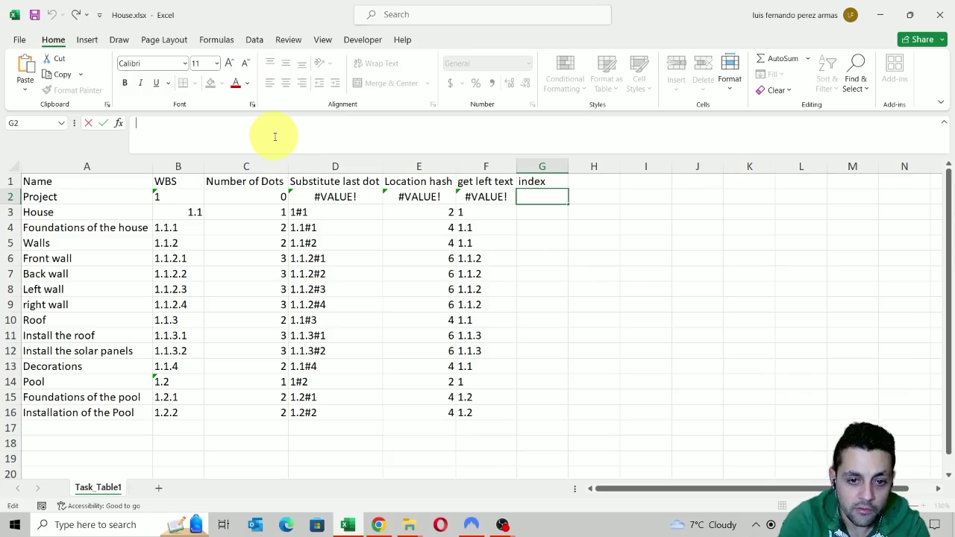
text(=IN)
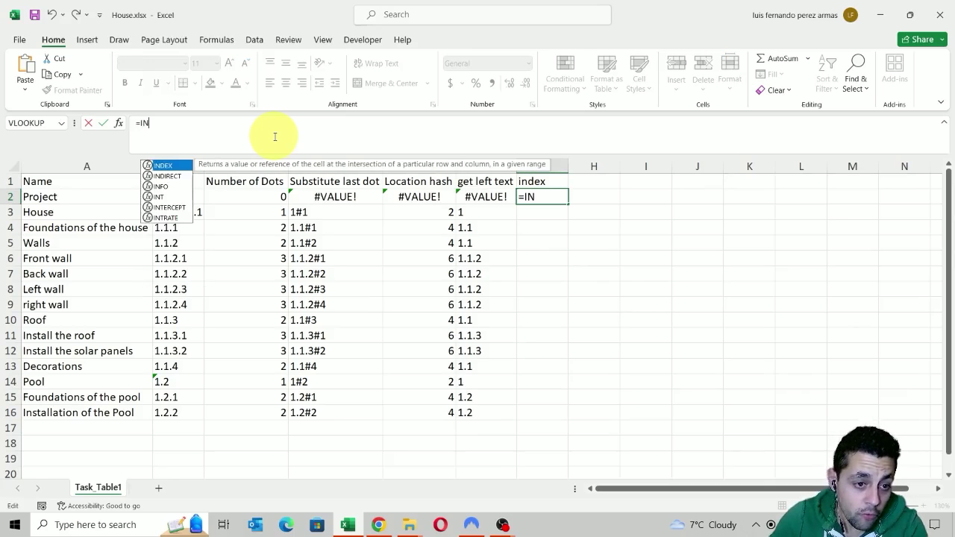
double_click(179, 166)
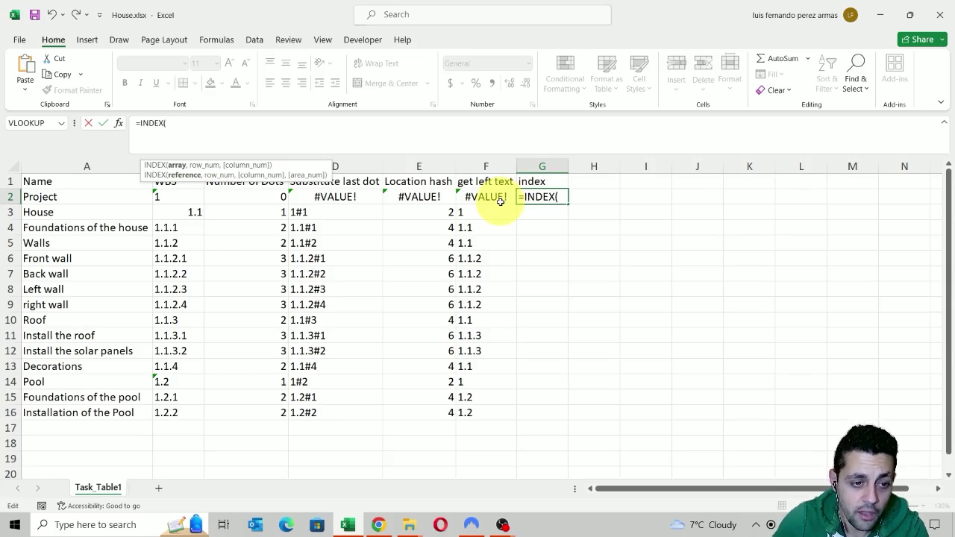
drag(166, 123, 140, 122)
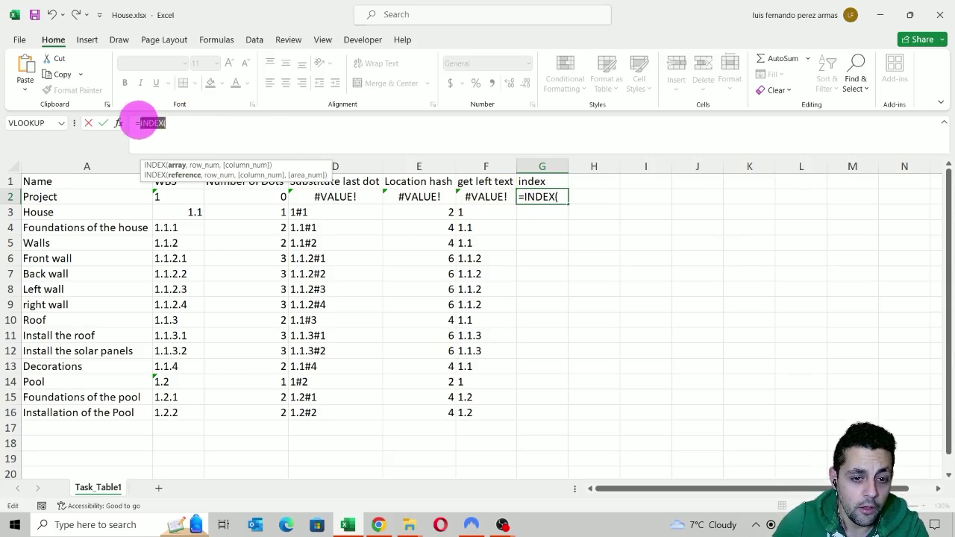
key(Escape)
Step: Set the header in G1 to Match
click(542, 182)
drag(186, 122, 118, 123)
text(Ma)
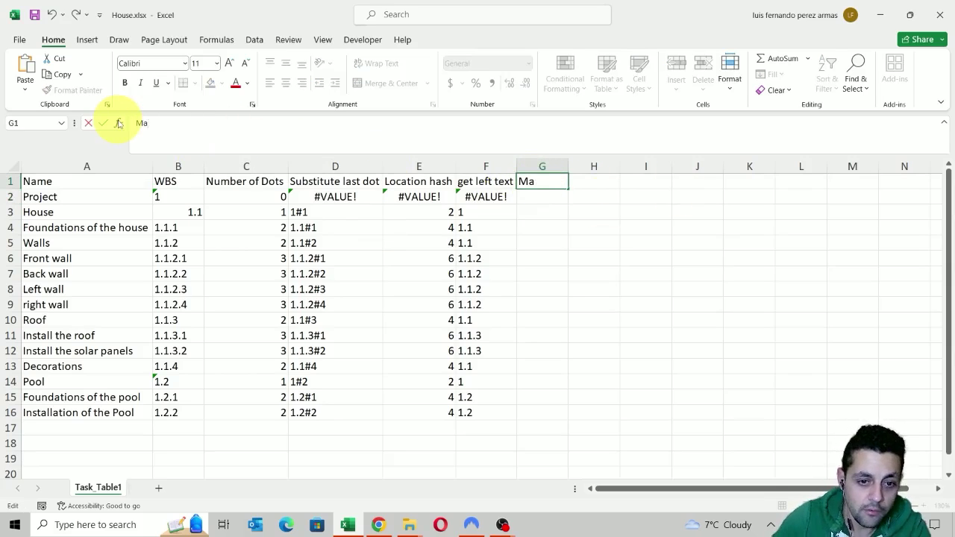
text(tch)
click(642, 229)
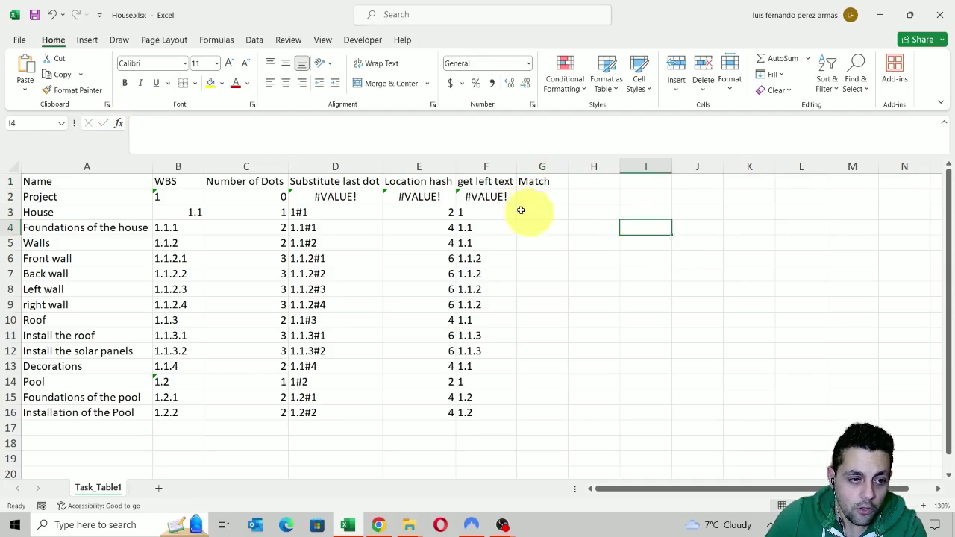
Step: Start a MATCH formula in G2 with F2 as the lookup value
click(478, 197)
click(540, 197)
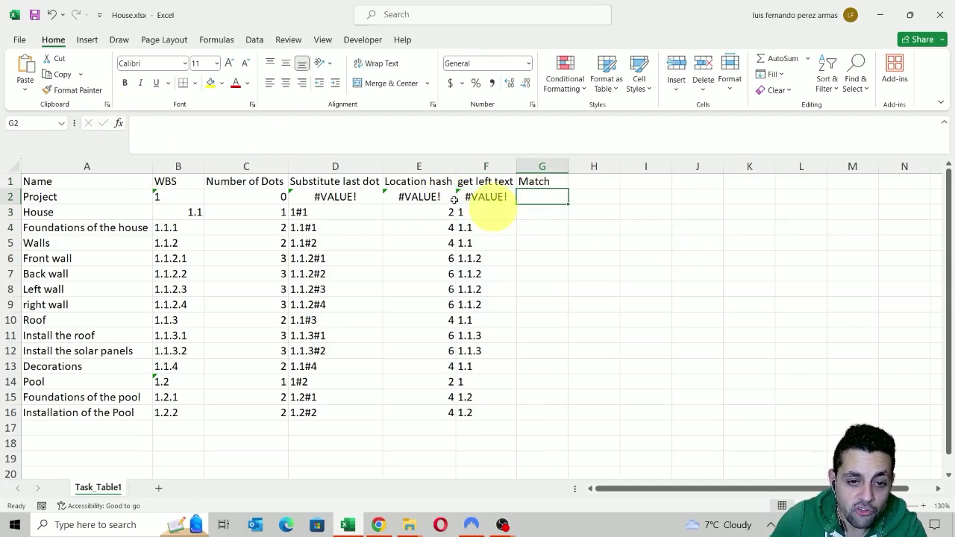
click(261, 132)
text(=MAT)
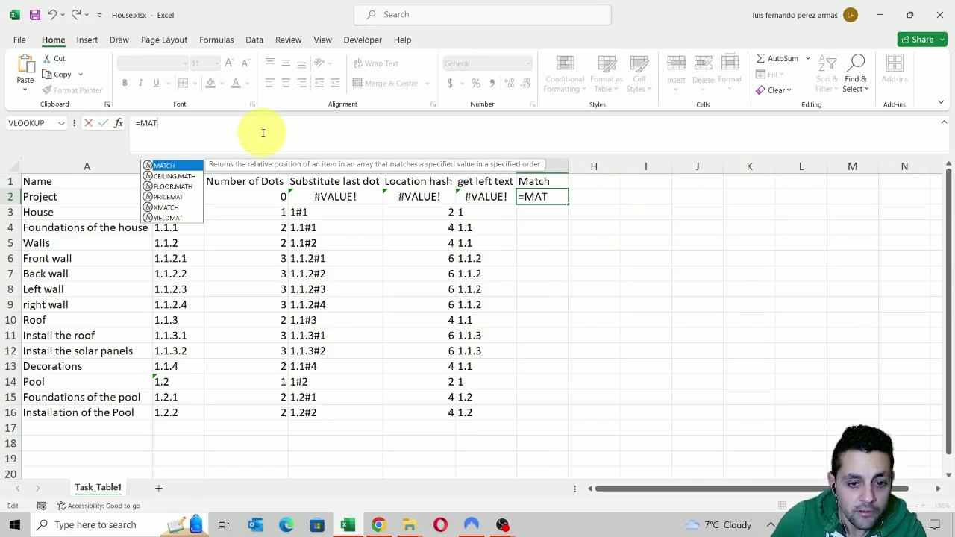
double_click(167, 165)
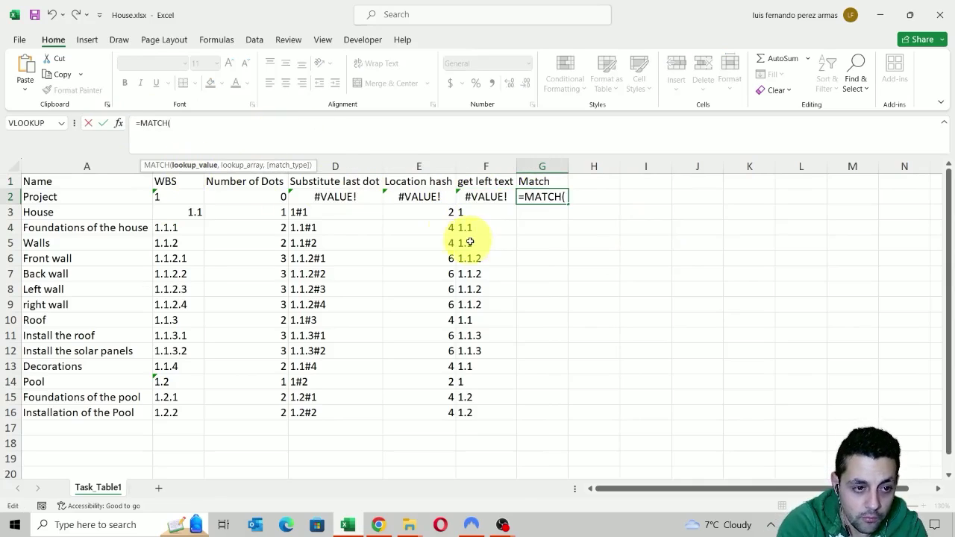
click(504, 196)
text(,)
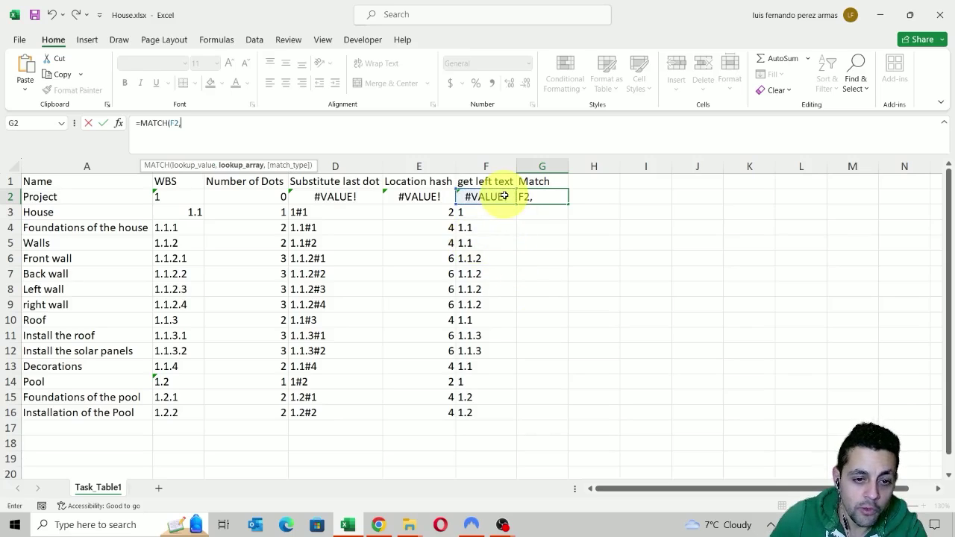
Step: Complete the G2 formula with the absolute lookup array $B$2:$B$16 and no match type, giving =MATCH(F2,$B$2:$B$16)
drag(188, 192, 186, 413)
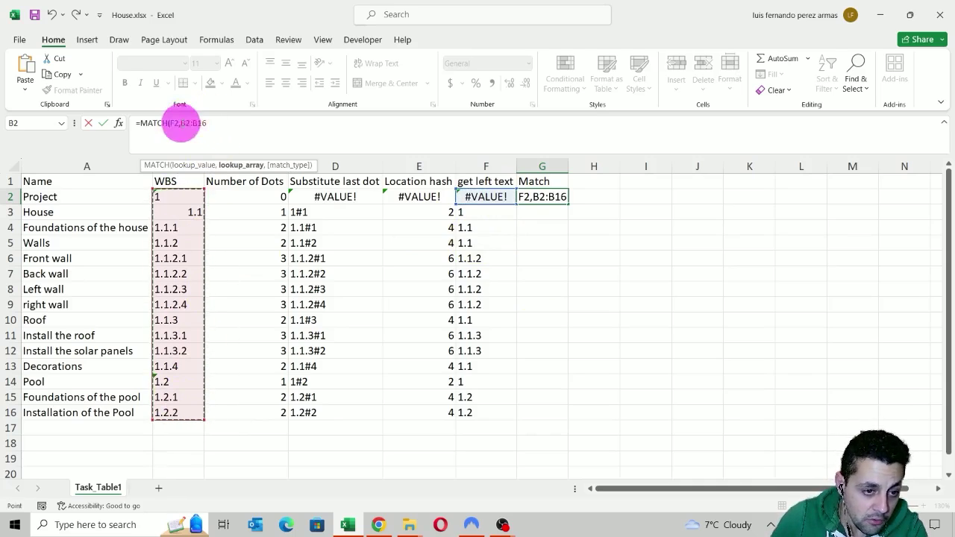
drag(180, 123, 214, 123)
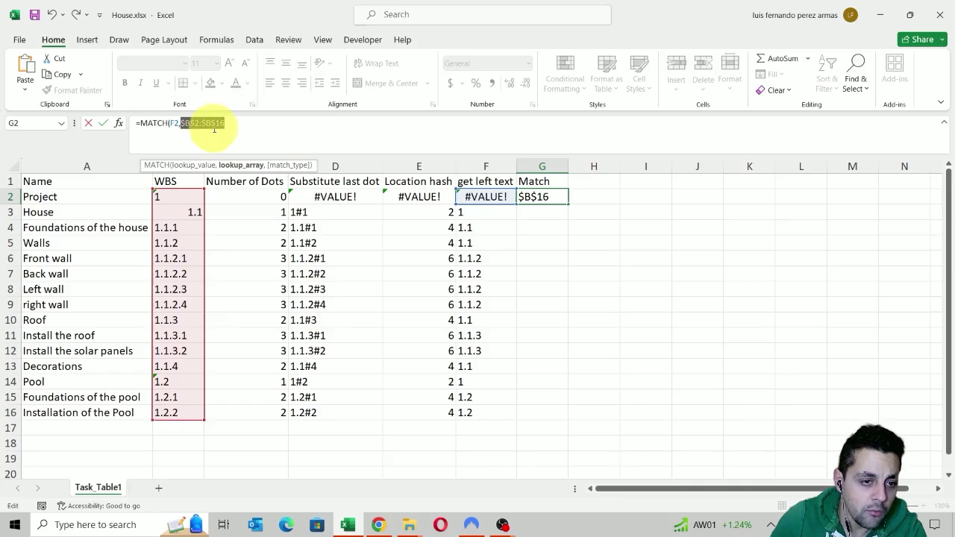
key(F4)
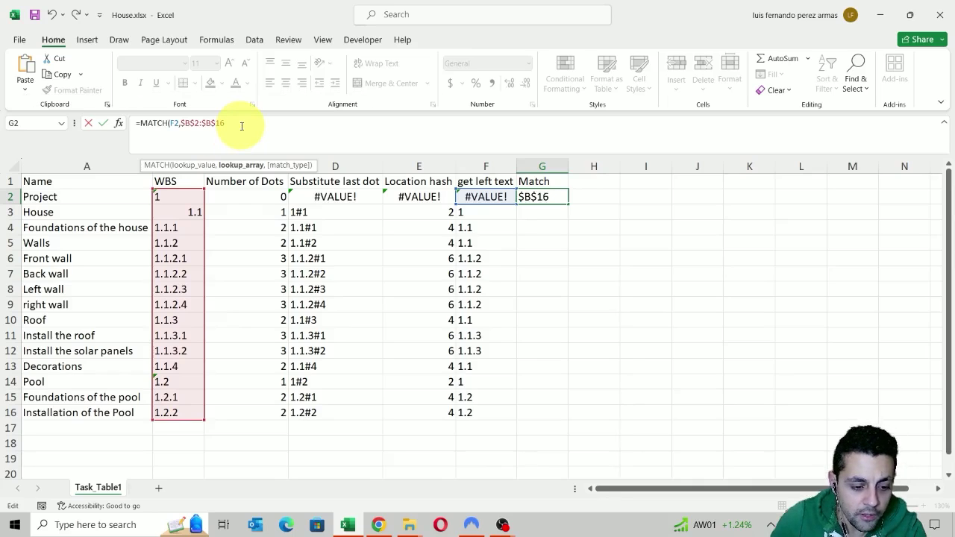
text(,)
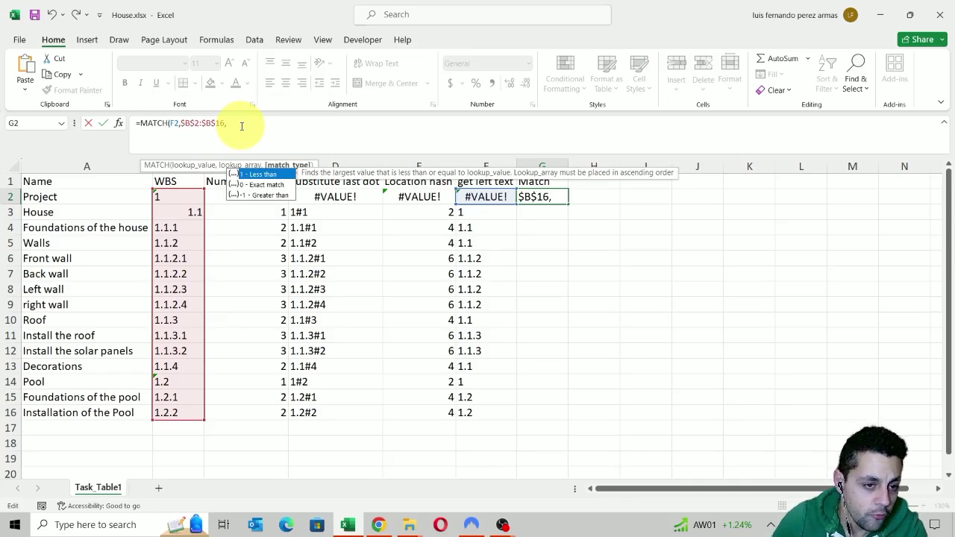
key(BackSpace)
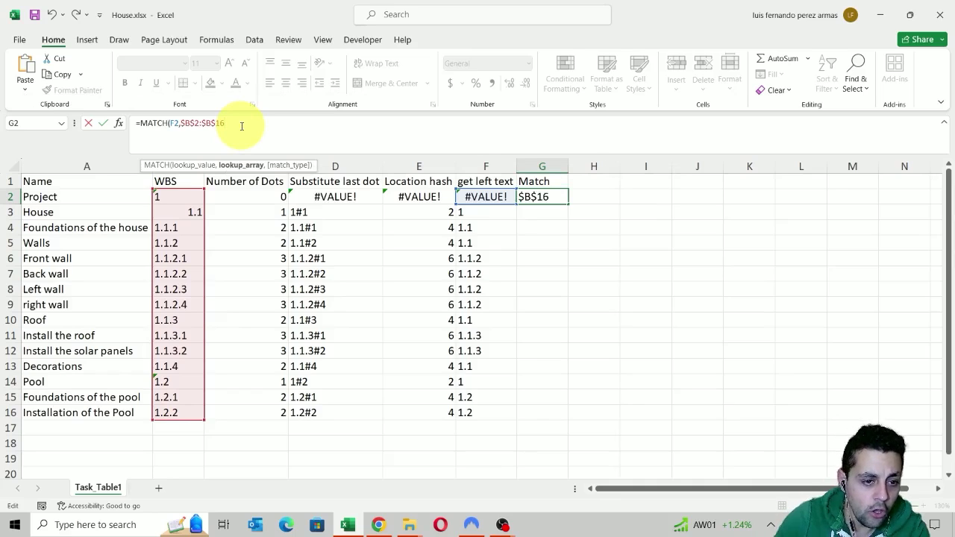
key(Return)
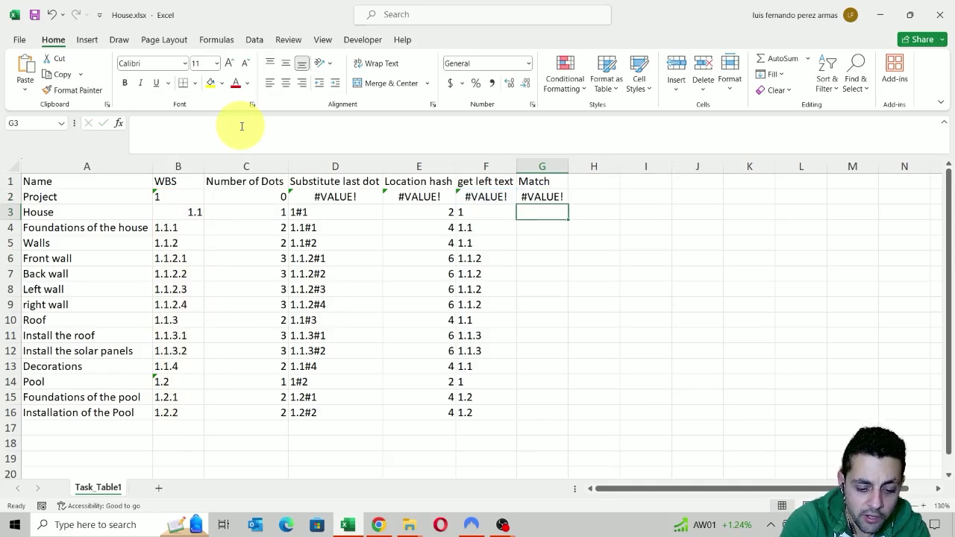
Step: Fill the MATCH formula from G2 down to G16 and compare the match in G3 with the code in F3
click(550, 197)
double_click(570, 206)
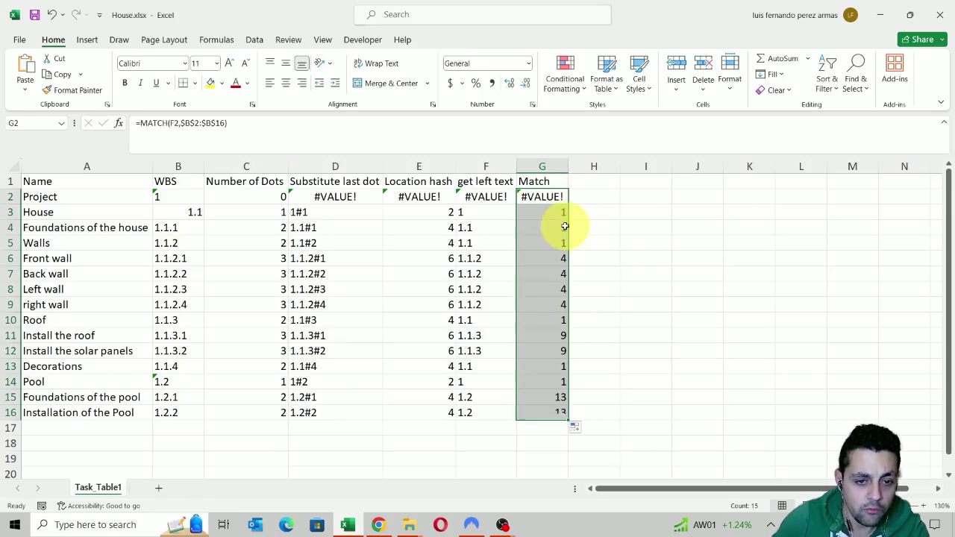
click(561, 217)
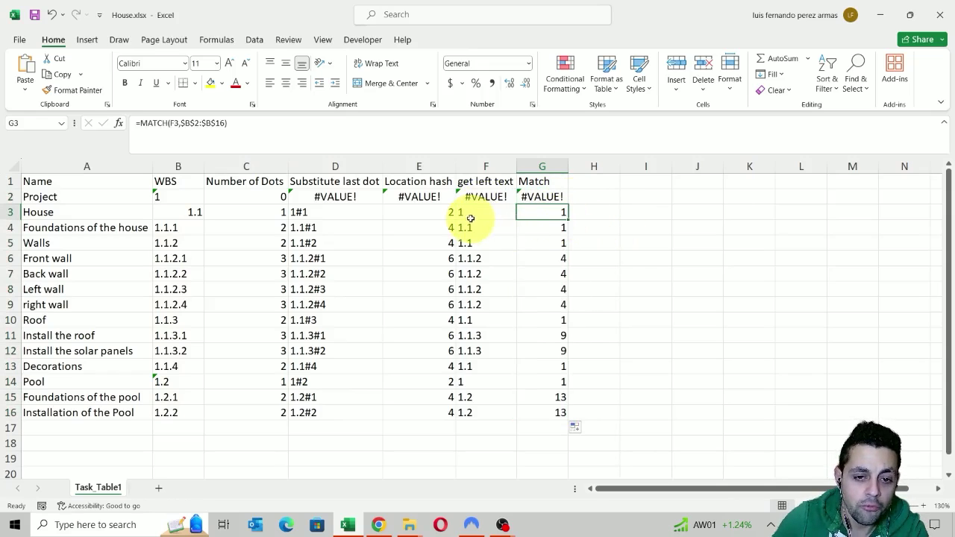
drag(470, 224, 500, 210)
click(498, 211)
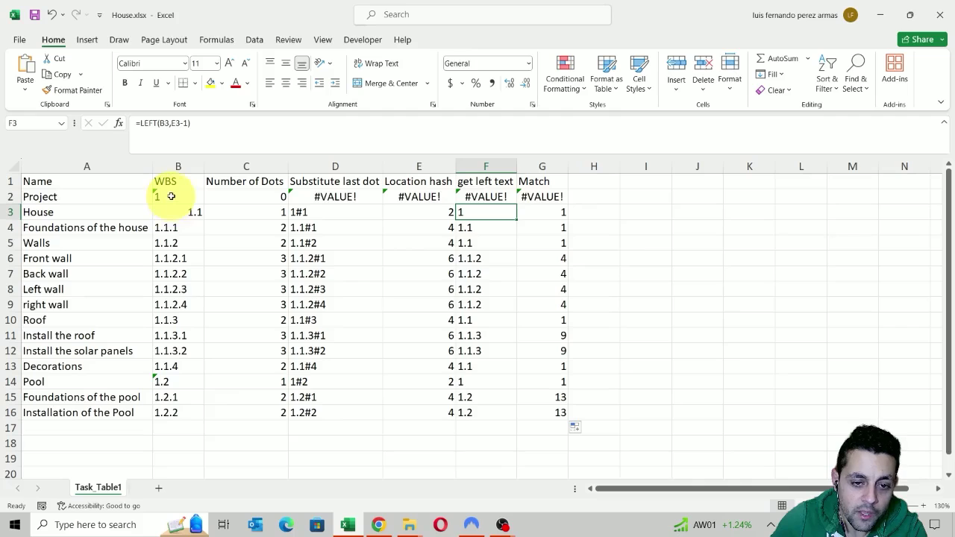
Step: Set the header in H1 to Index
click(589, 184)
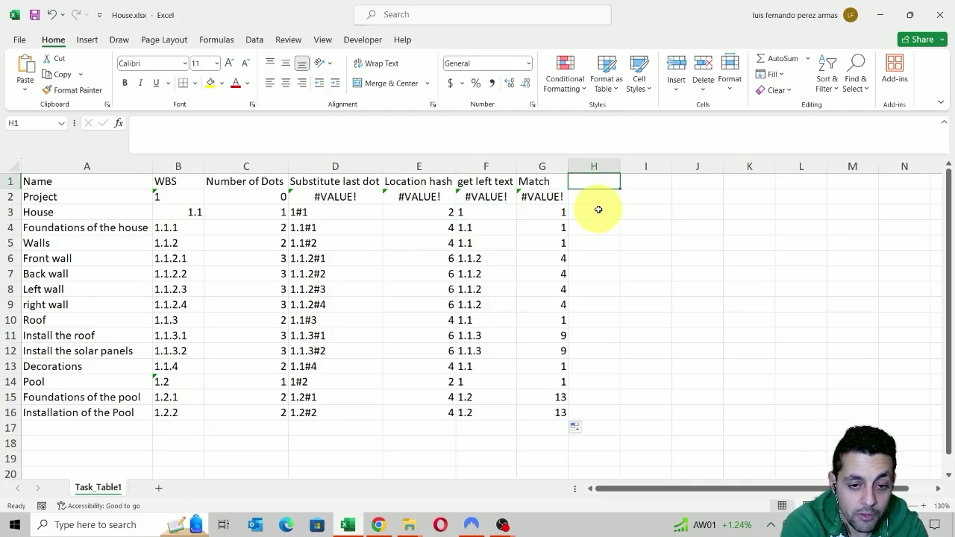
text(Index)
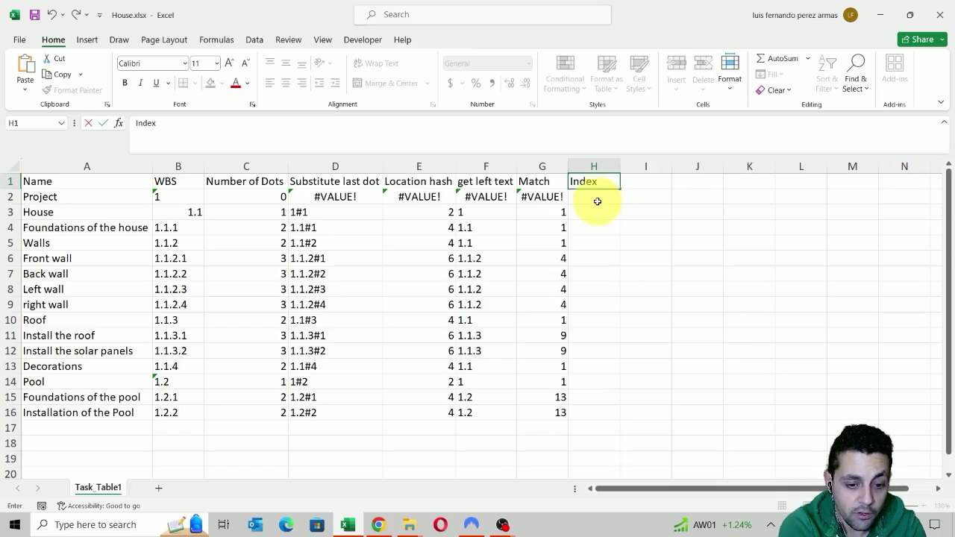
key(Return)
Step: Start an INDEX formula in H2
click(234, 142)
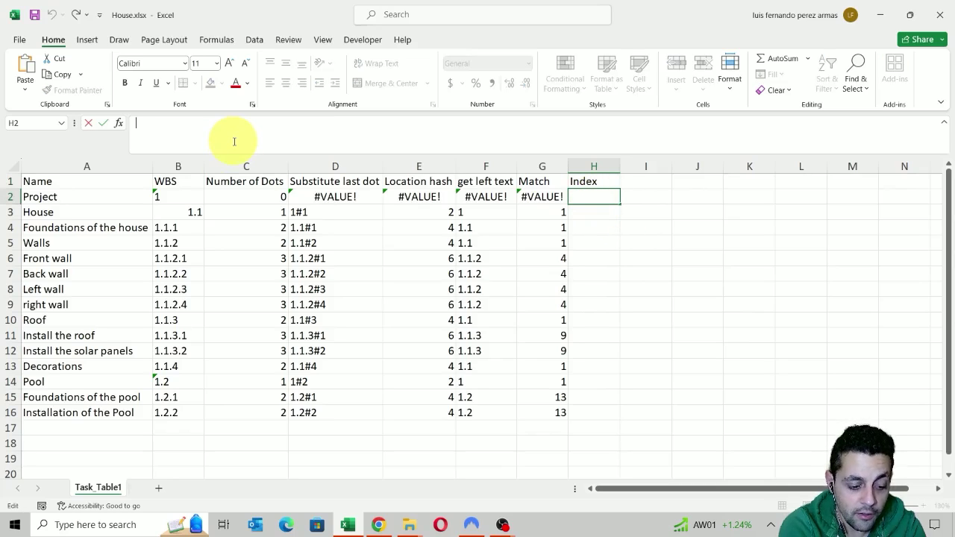
text(==)
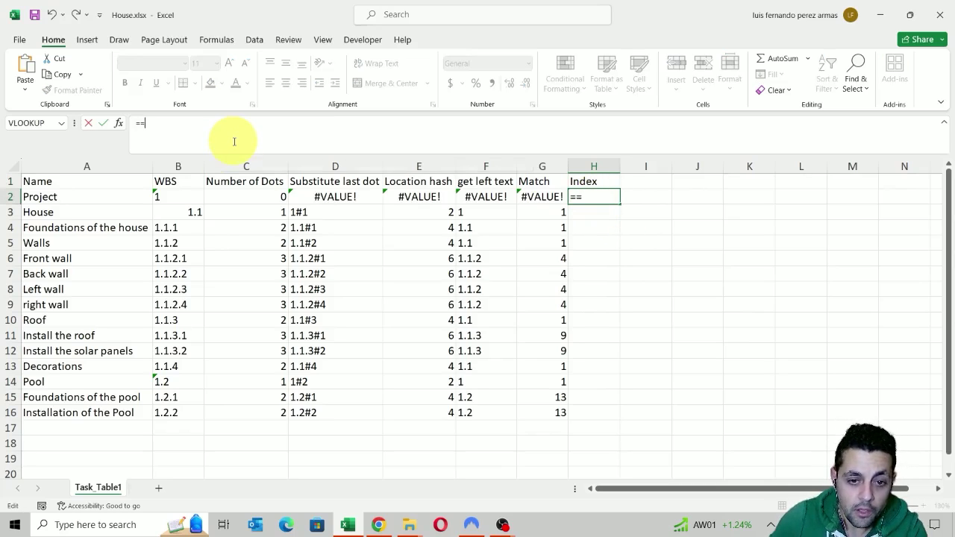
text(INDE)
key(BackSpace)
key(BackSpace)
key(BackSpace)
key(BackSpace)
key(BackSpace)
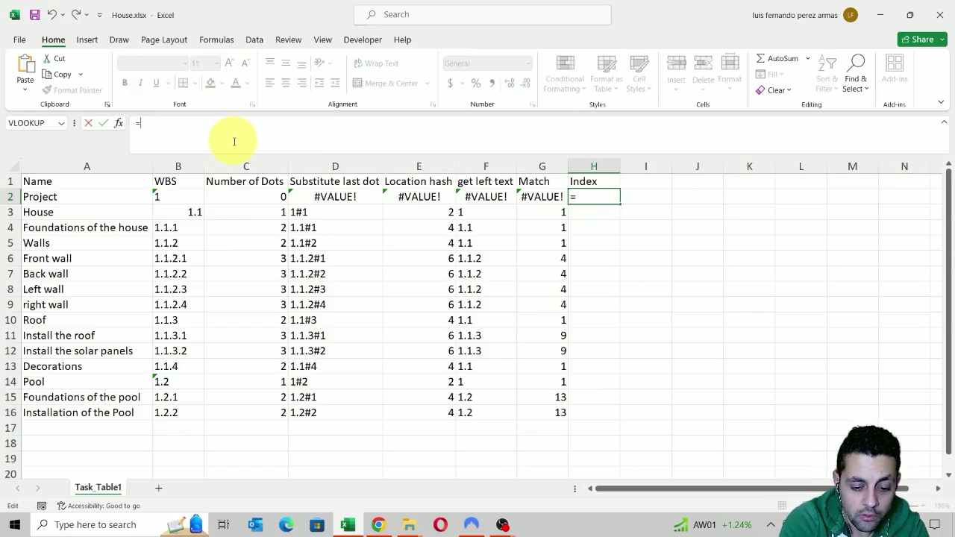
text(IND)
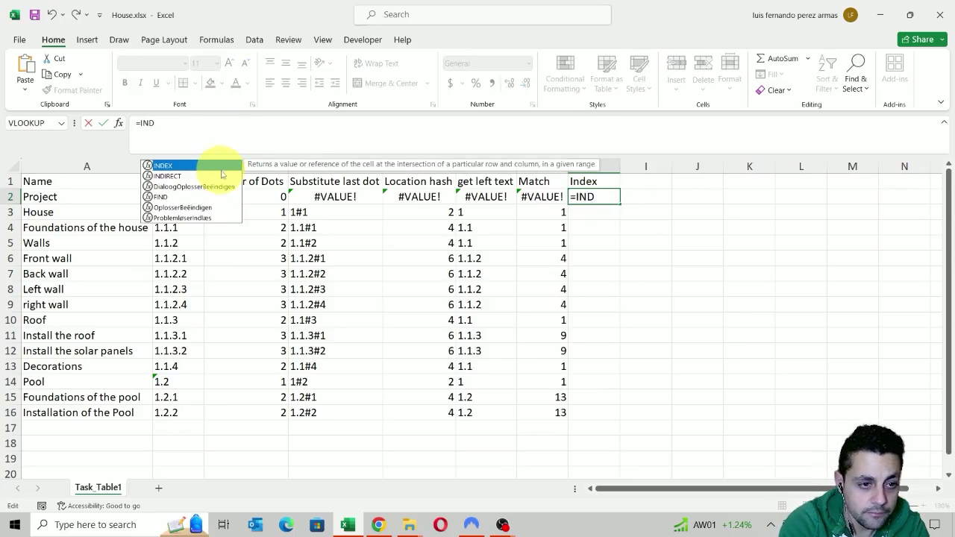
double_click(222, 166)
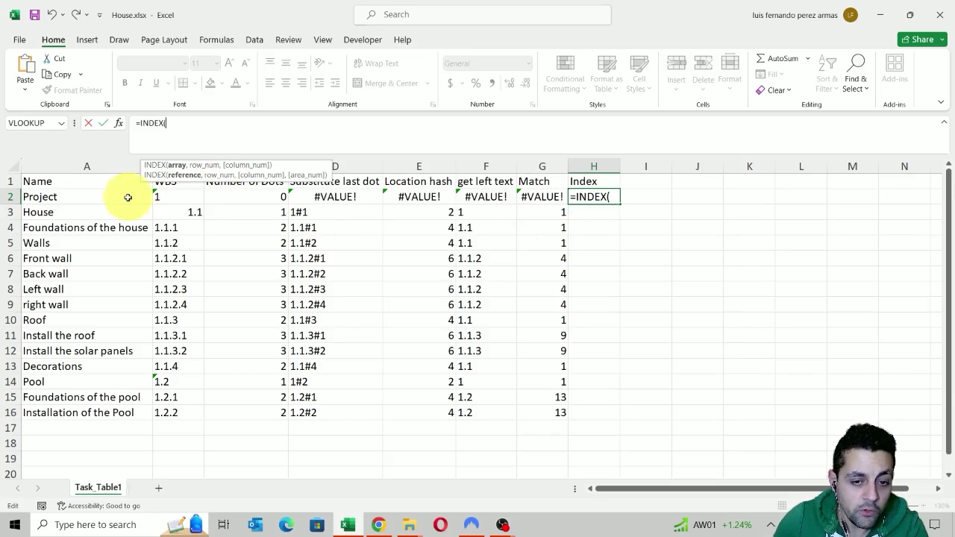
Step: Complete the H2 formula with the absolute name range and the match row, as =INDEX($A$2:$A$16,G2)
drag(125, 197, 114, 415)
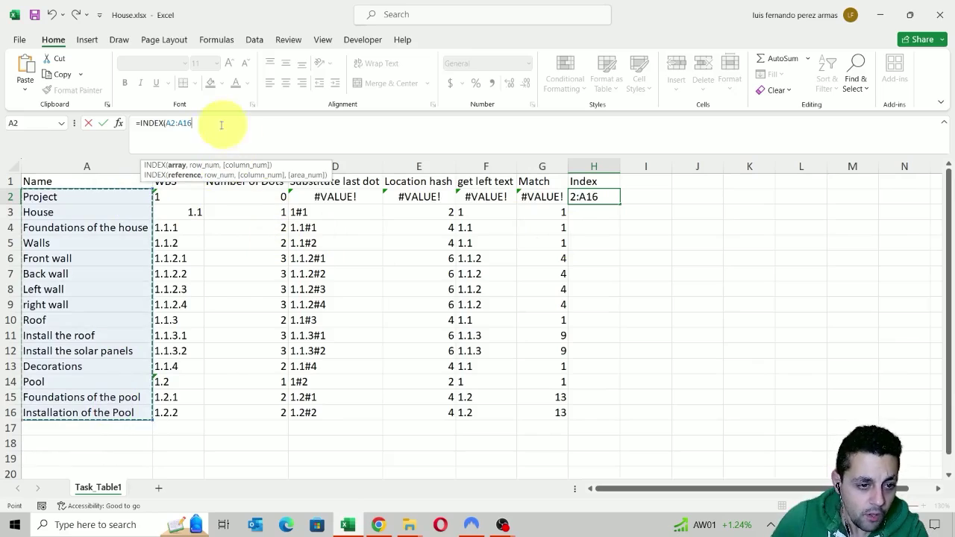
click(165, 124)
drag(165, 123, 192, 123)
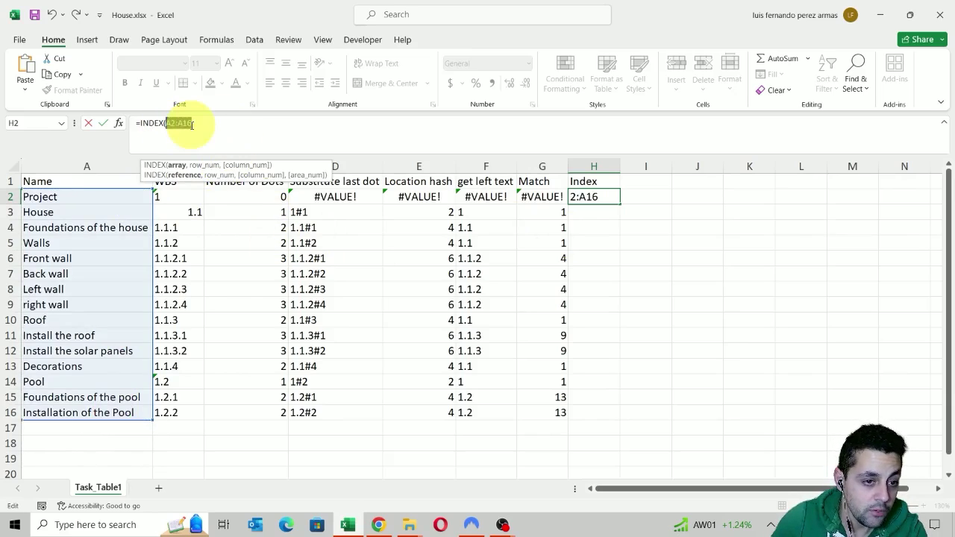
key(F4)
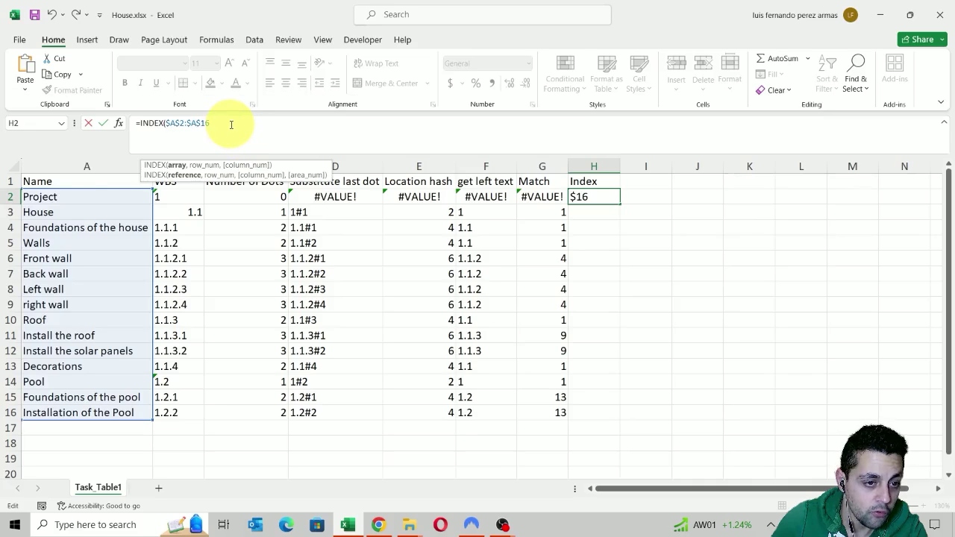
text(,)
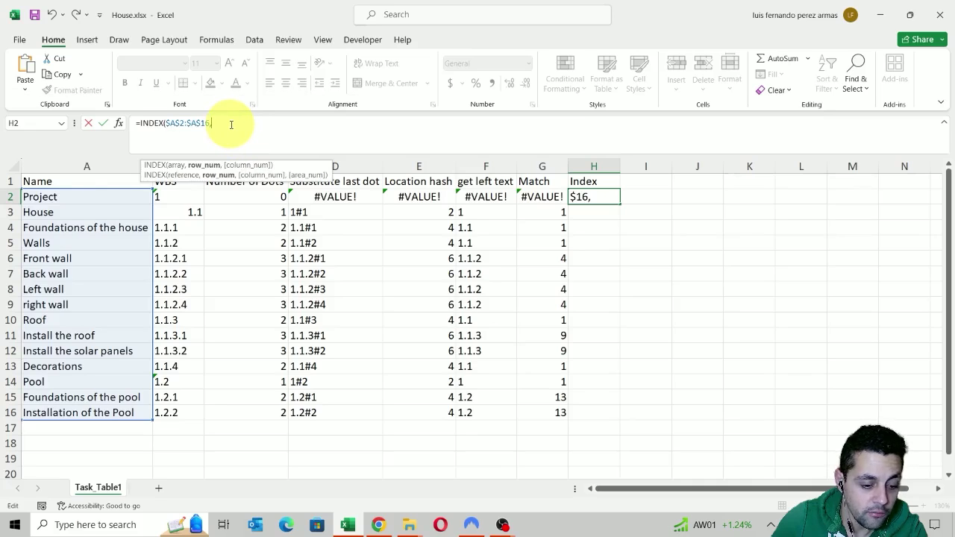
click(556, 196)
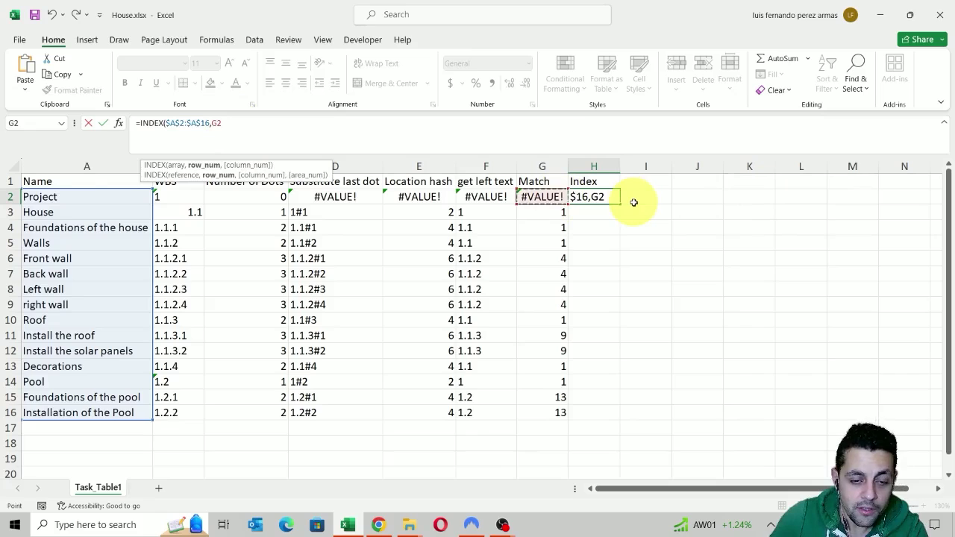
text())
key(Return)
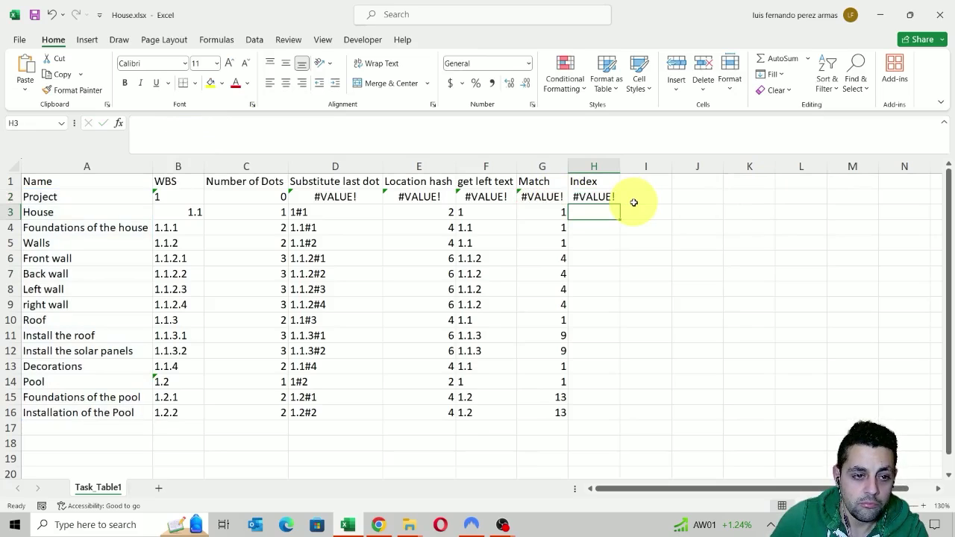
Step: Fill the INDEX formula from H2 down to H16 and compare the parent name in H3 with the House task
click(616, 200)
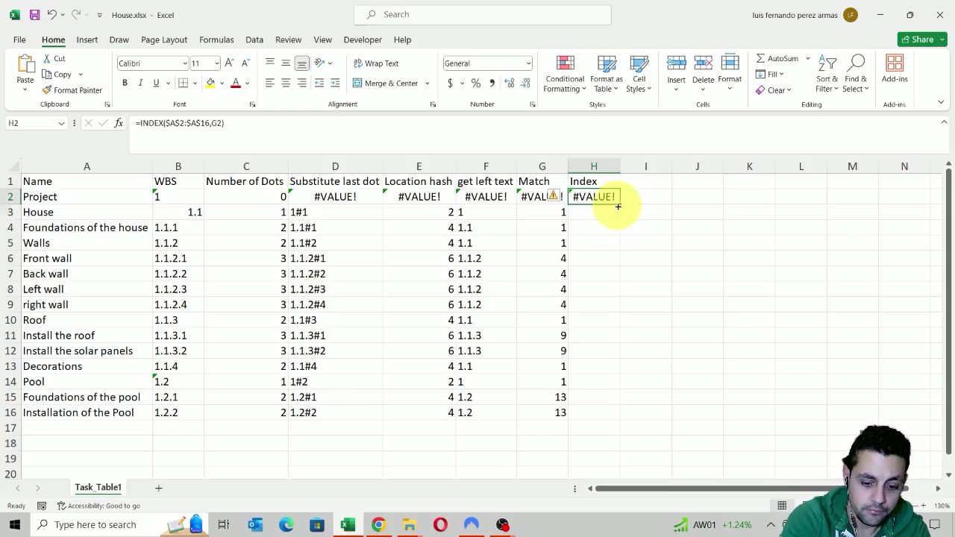
double_click(618, 206)
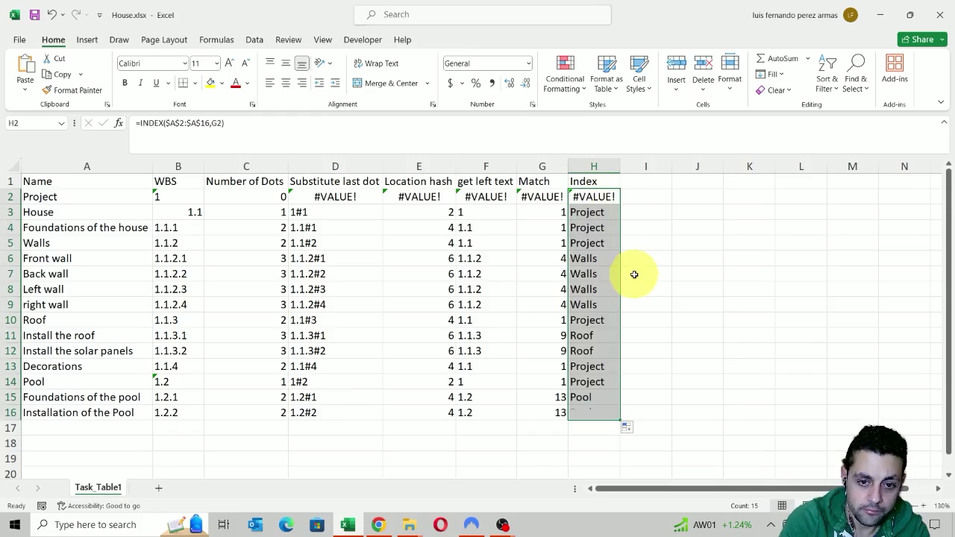
click(600, 214)
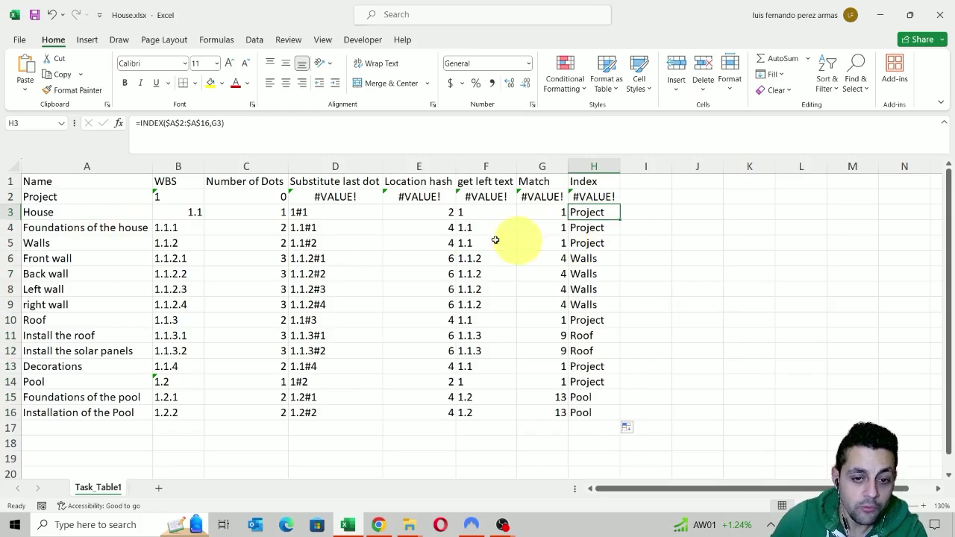
click(74, 212)
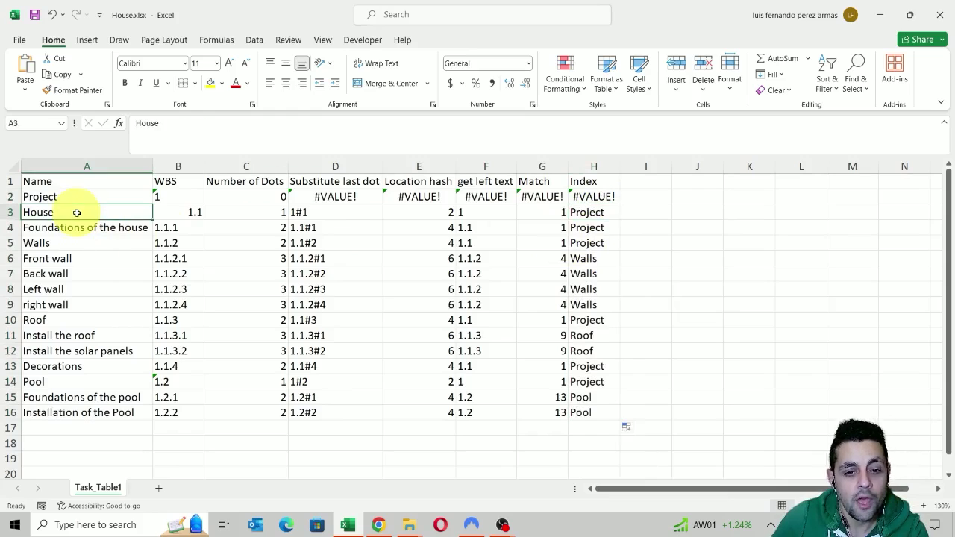
click(583, 213)
Step: Rename the header in H1 to Parent
click(601, 183)
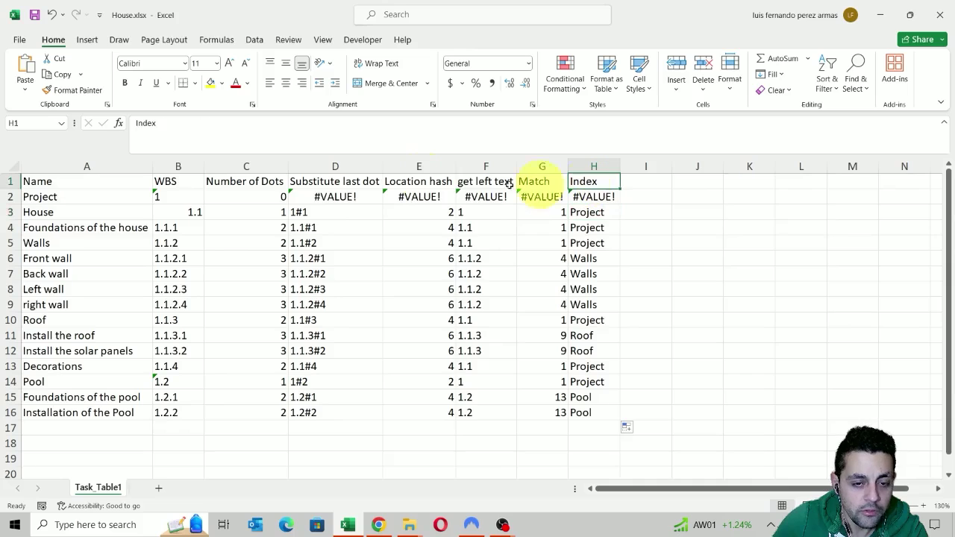
drag(160, 125, 119, 128)
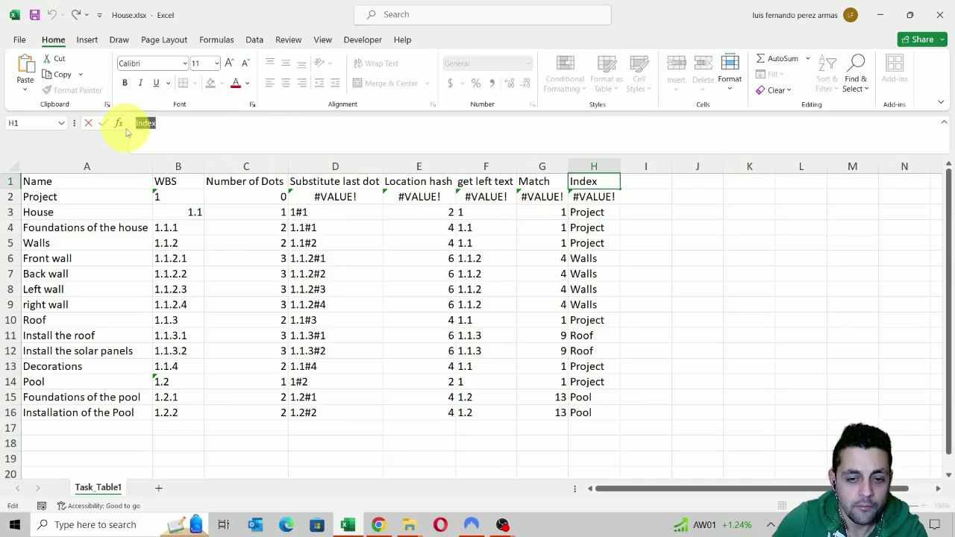
text(Parent)
key(Return)
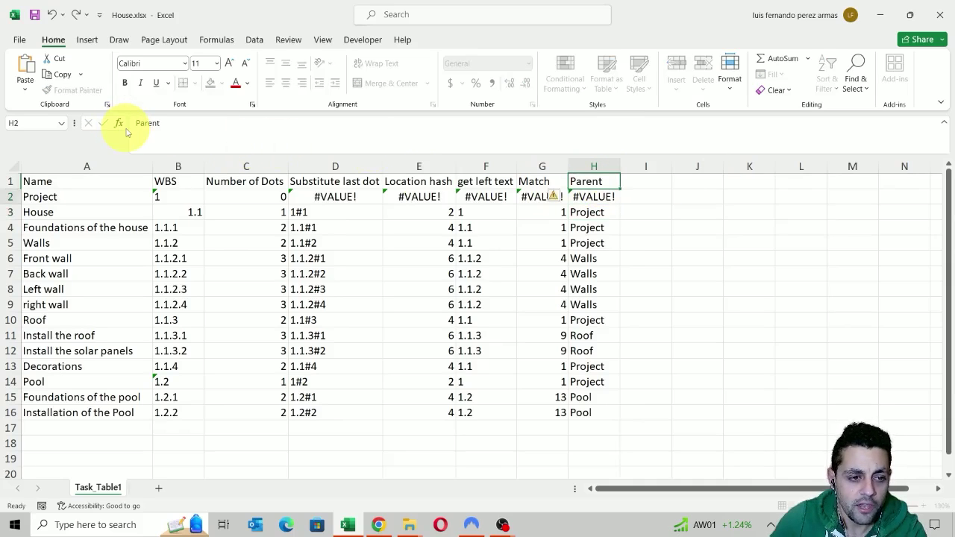
click(715, 225)
Step: Wrap the H2 formula in IFERROR with an empty-text fallback, as =IFERROR(INDEX($A$2:$A$16,G2),"")
click(614, 199)
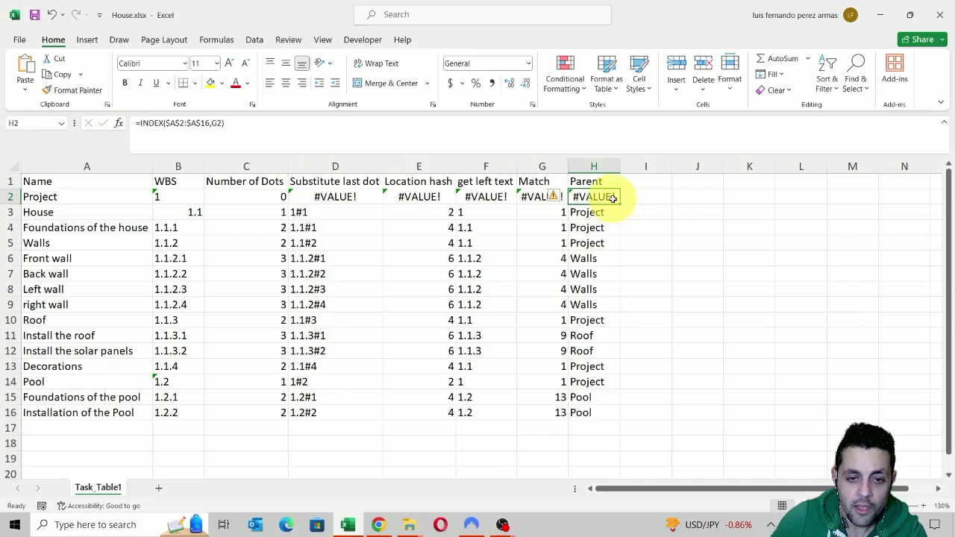
click(145, 121)
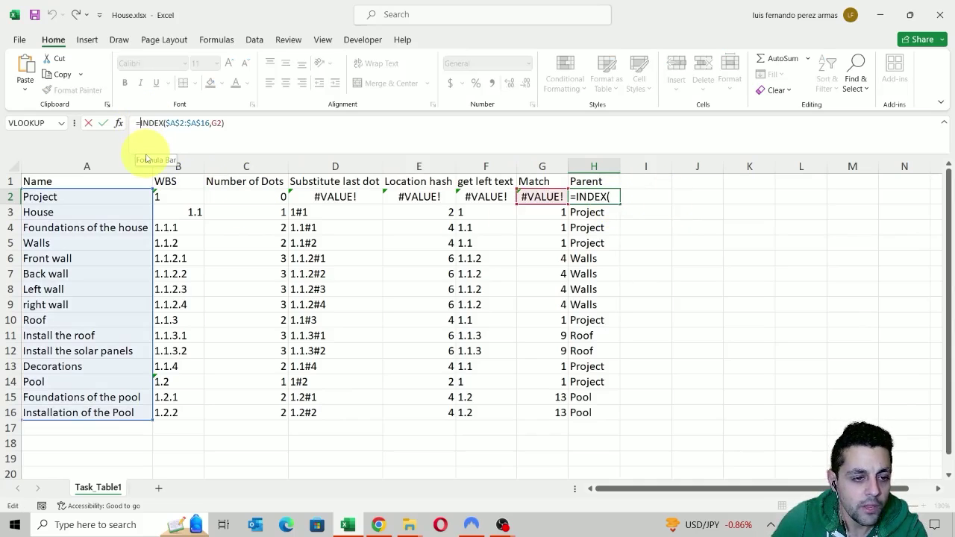
text(INFERROR)
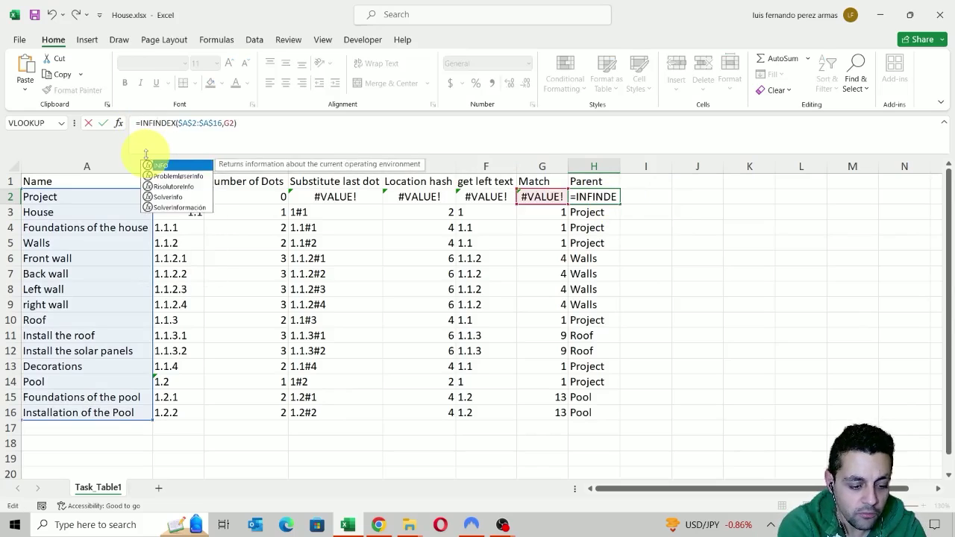
text(()
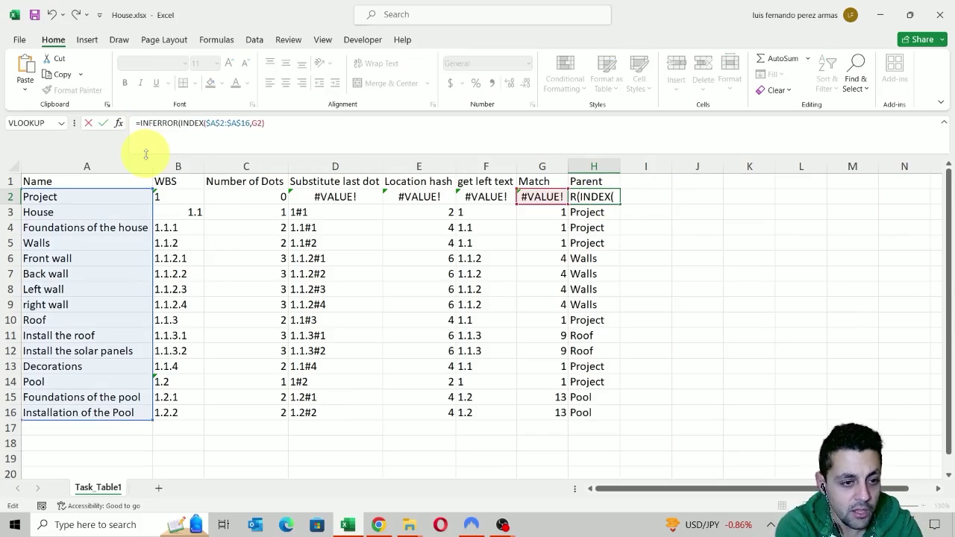
click(142, 122)
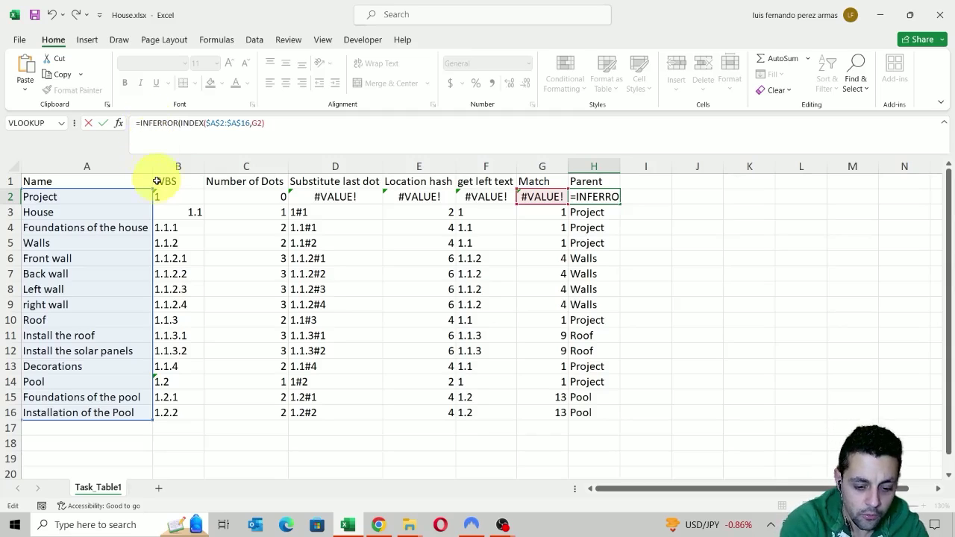
key(BackSpace)
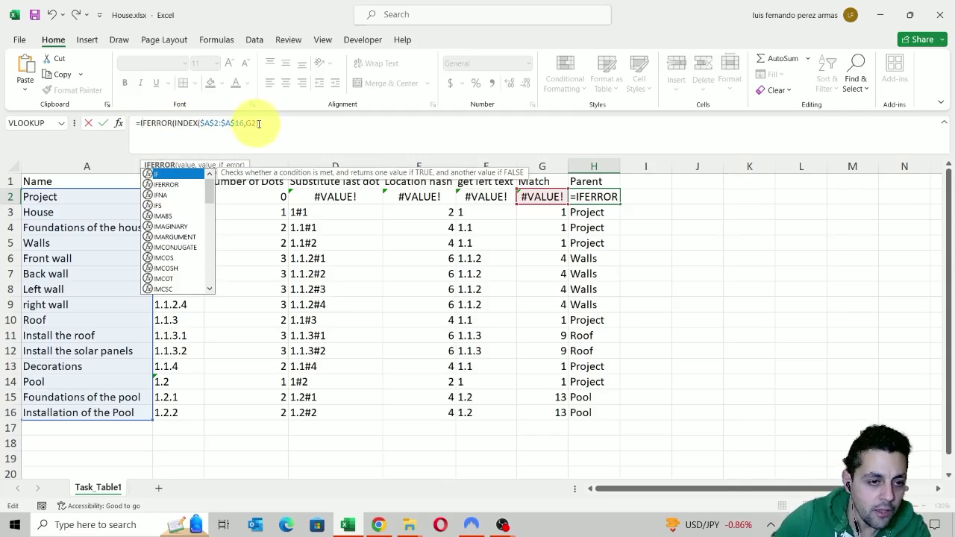
click(258, 123)
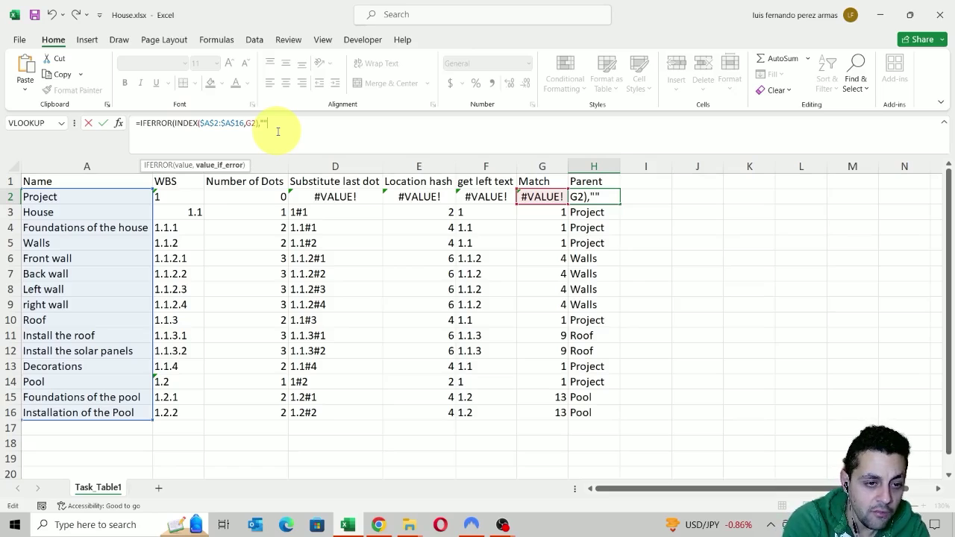
text(,""))
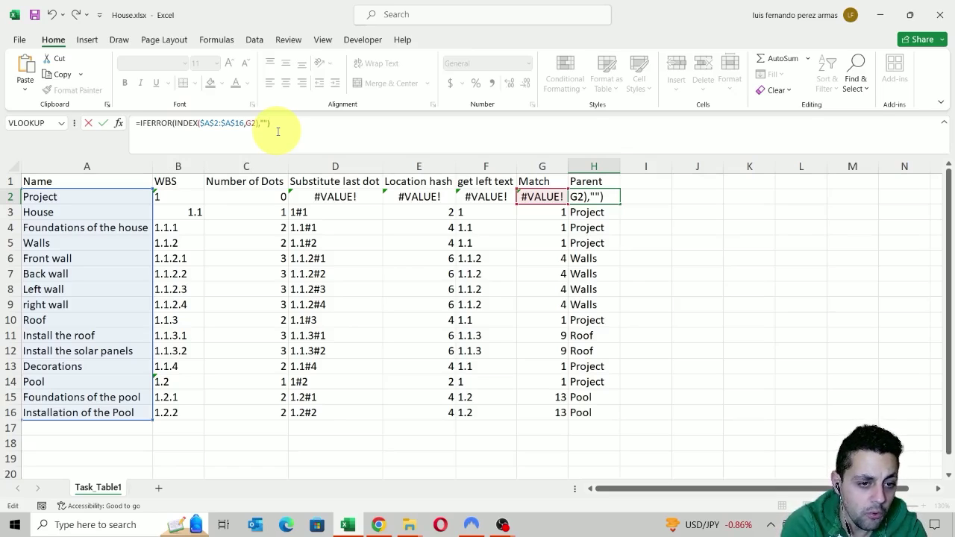
key(Return)
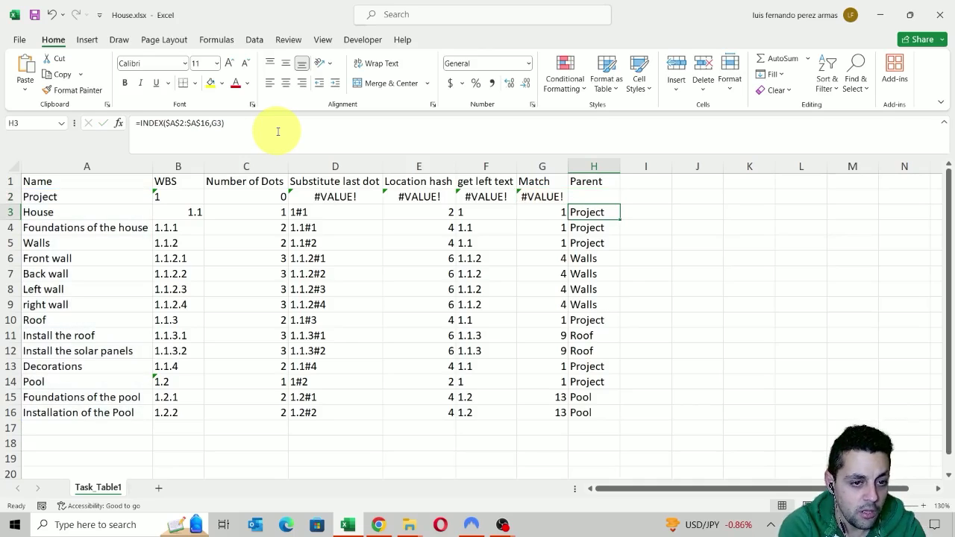
Step: Fill the IFERROR formula from H2 down to H16 and check the results in H2 and H3
click(612, 197)
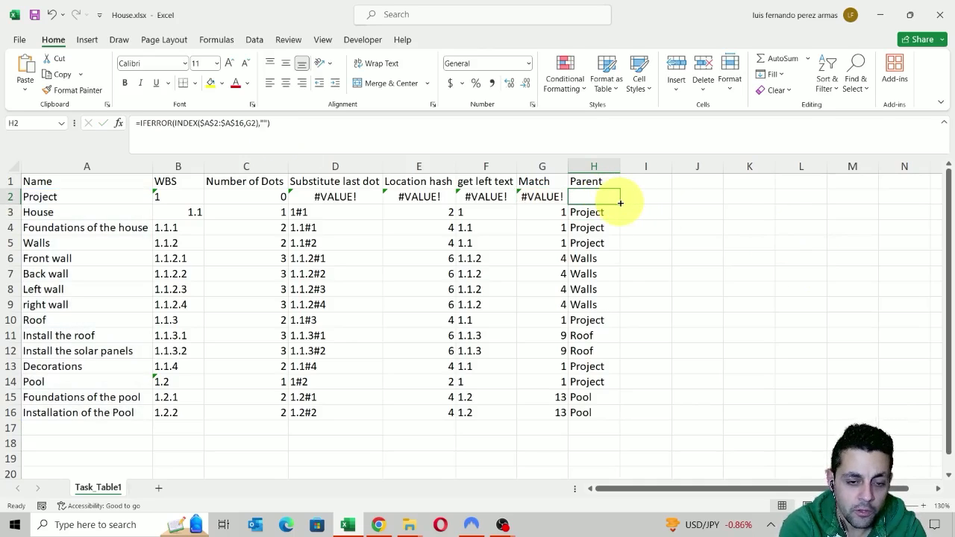
double_click(620, 203)
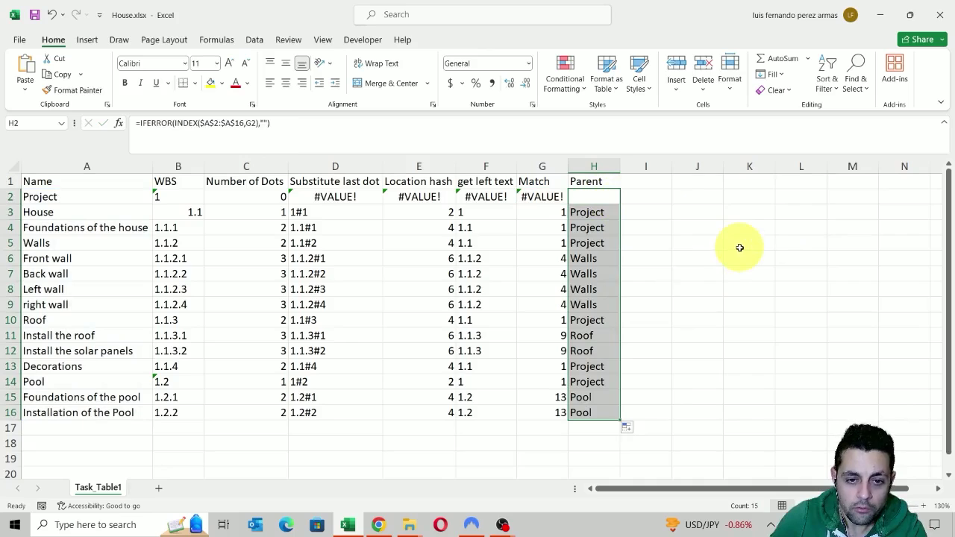
click(677, 246)
click(604, 198)
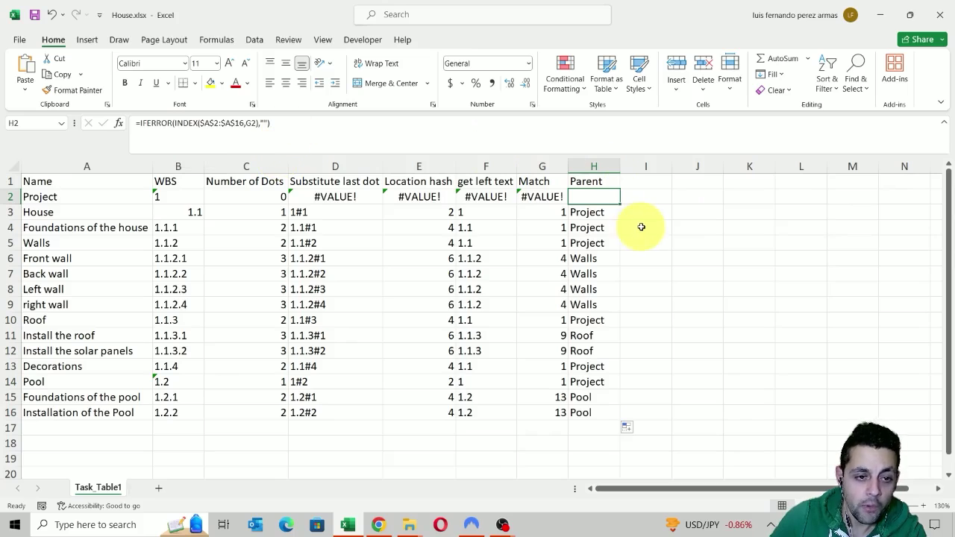
click(602, 212)
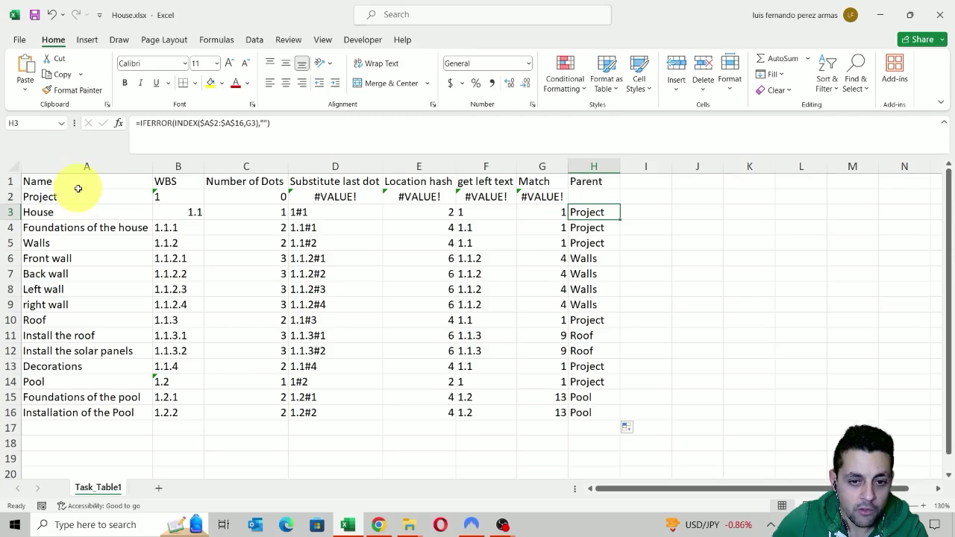
click(703, 266)
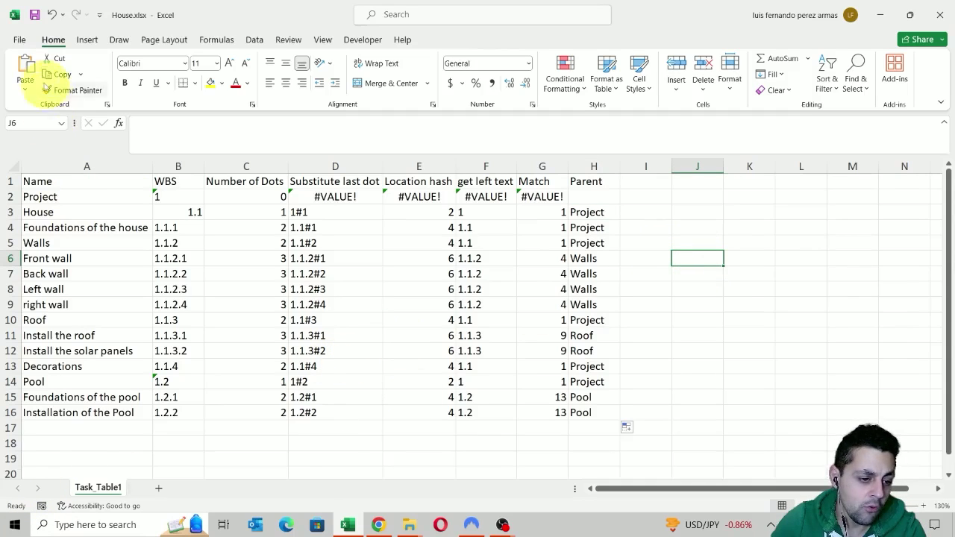
Step: Create a blank workbook and enter the headers Name in A1 and Report_to in B1
click(23, 42)
click(172, 133)
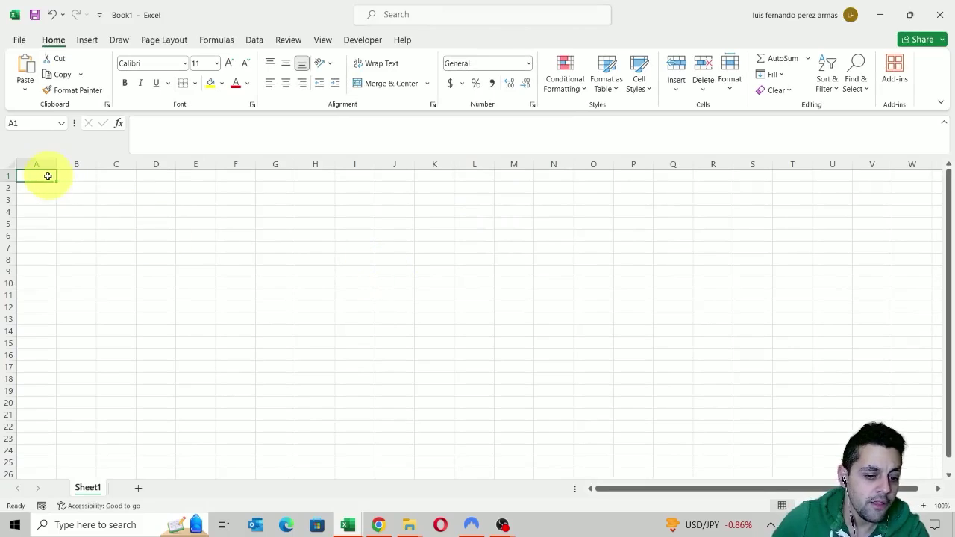
text(Name)
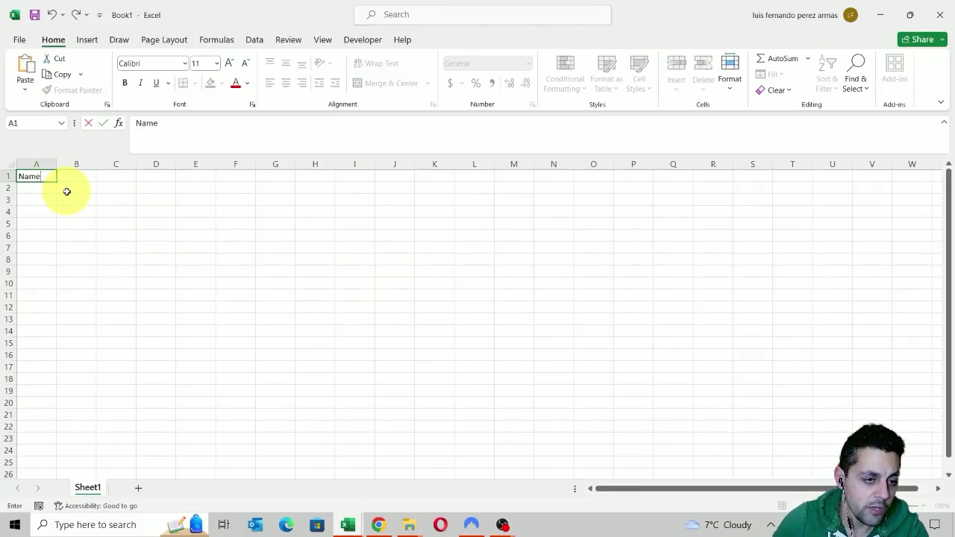
click(67, 192)
click(71, 177)
text(Re)
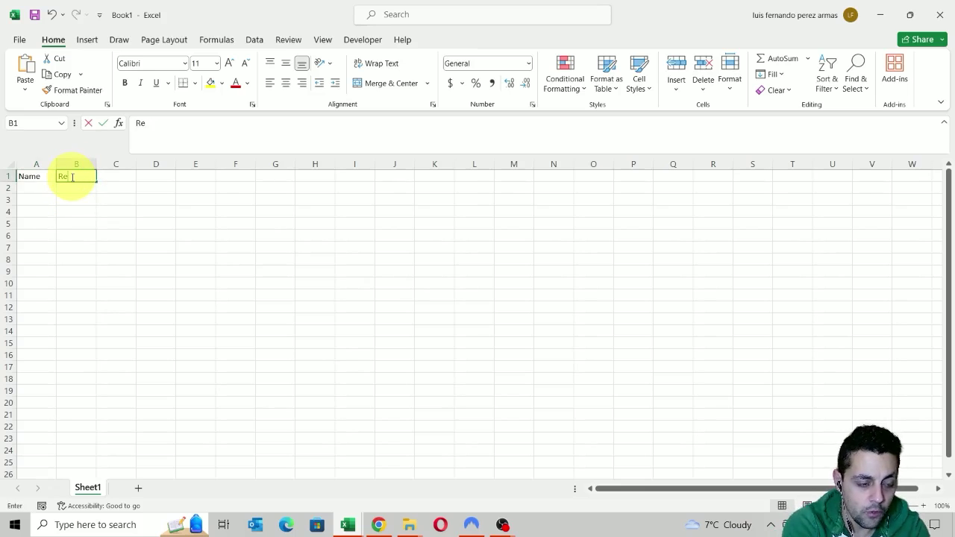
text(port_to)
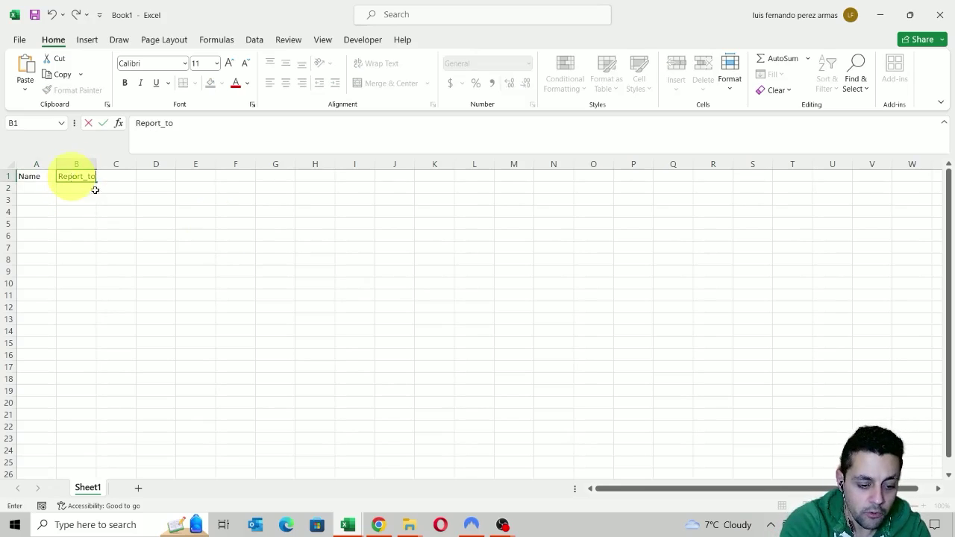
click(220, 246)
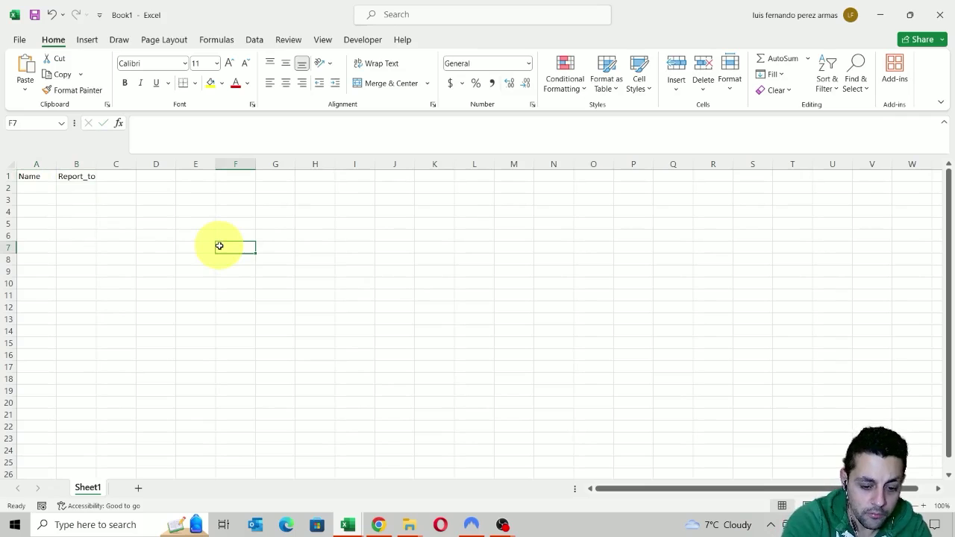
Step: Copy the task names in A2:A16 of House.xlsx into the new workbook from A3 down and fit column A's width to them
click(347, 525)
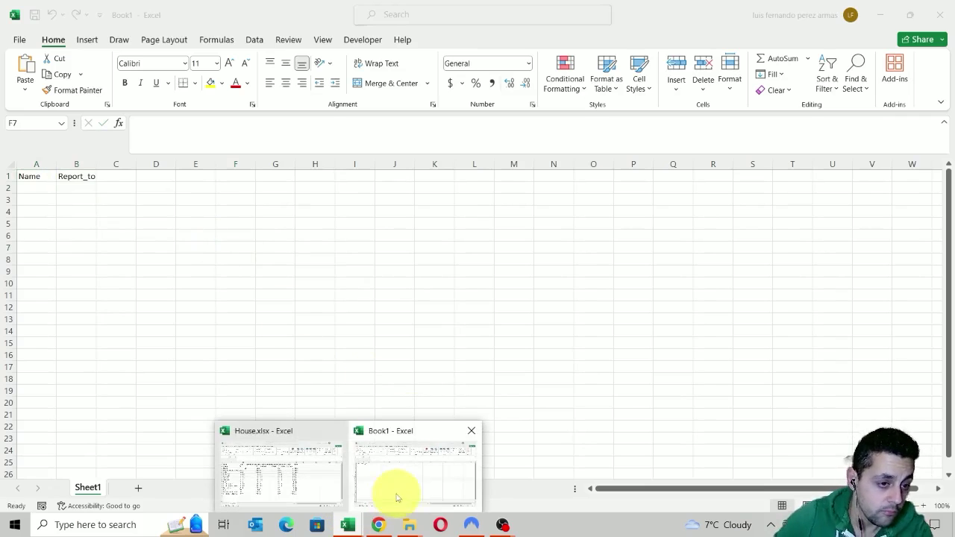
click(331, 484)
drag(85, 196, 90, 411)
key(ctrl+c)
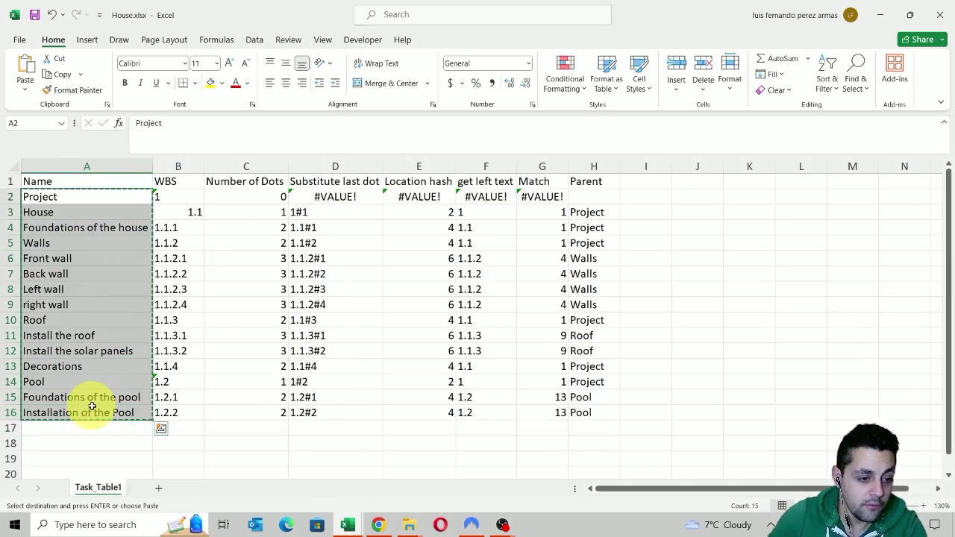
click(348, 524)
click(415, 481)
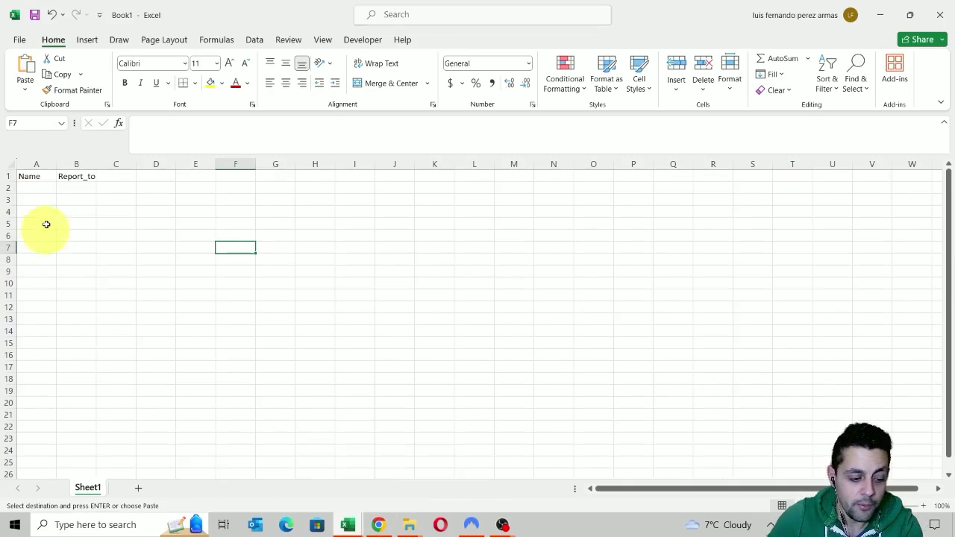
right_click(38, 200)
click(75, 236)
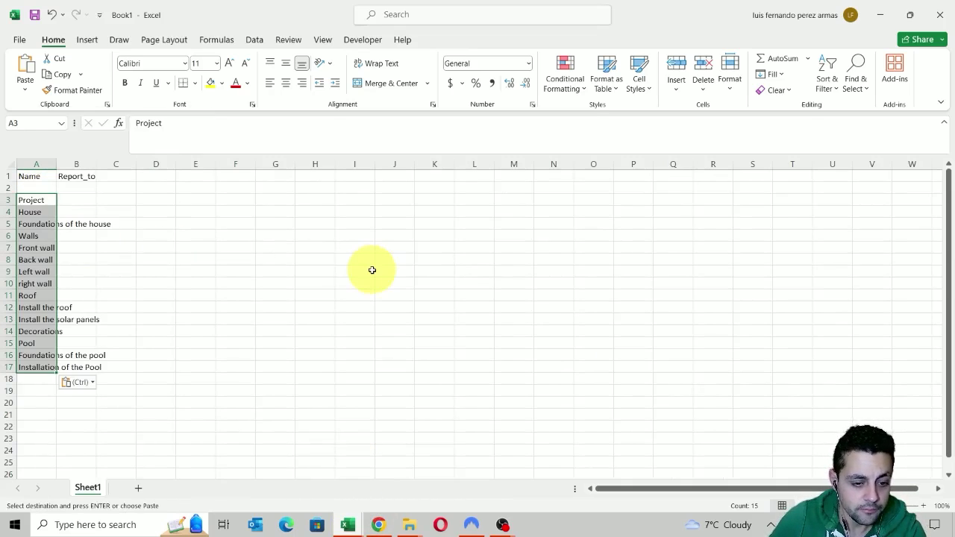
double_click(57, 163)
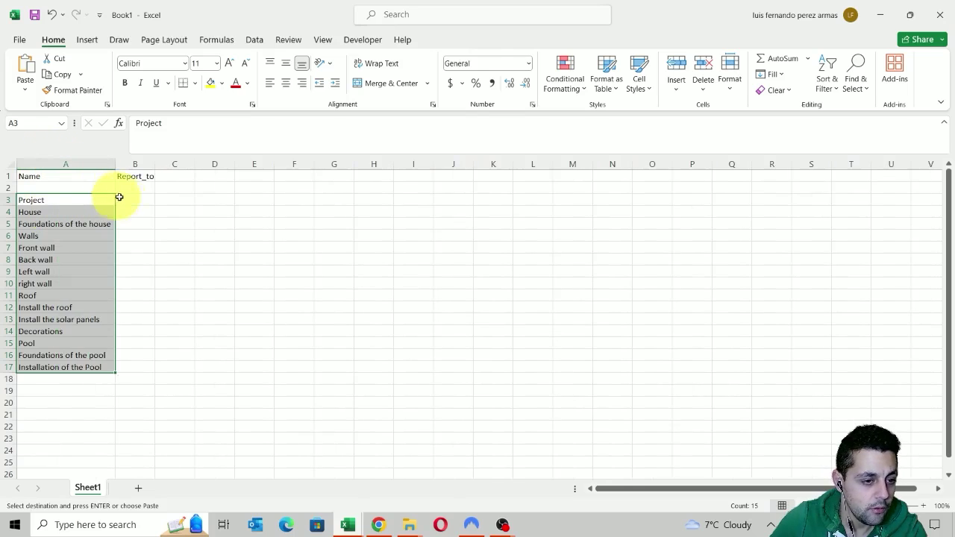
Step: Copy the parent names in H2:H16 of House.xlsx and paste them as values into the new workbook from B3 down
click(122, 198)
click(347, 524)
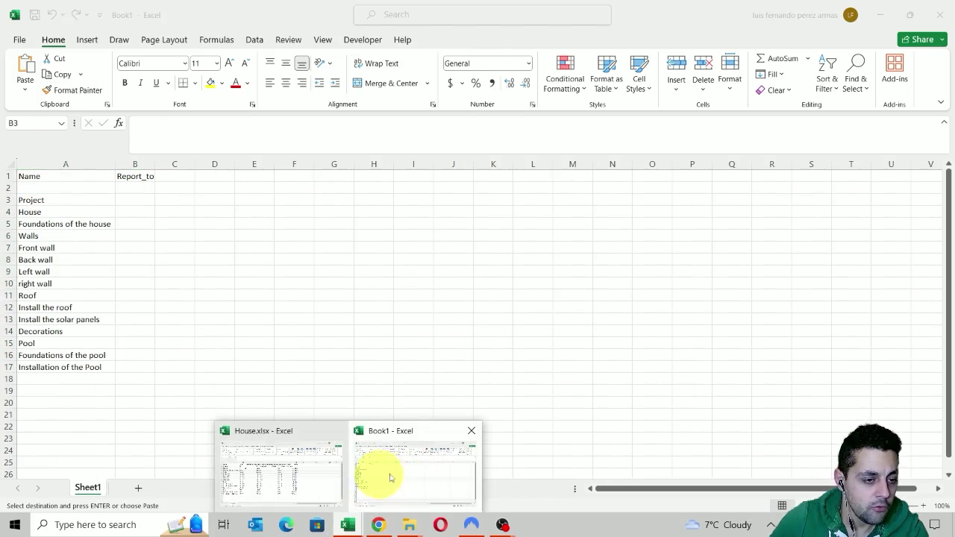
click(301, 473)
drag(594, 197, 590, 420)
key(ctrl+c)
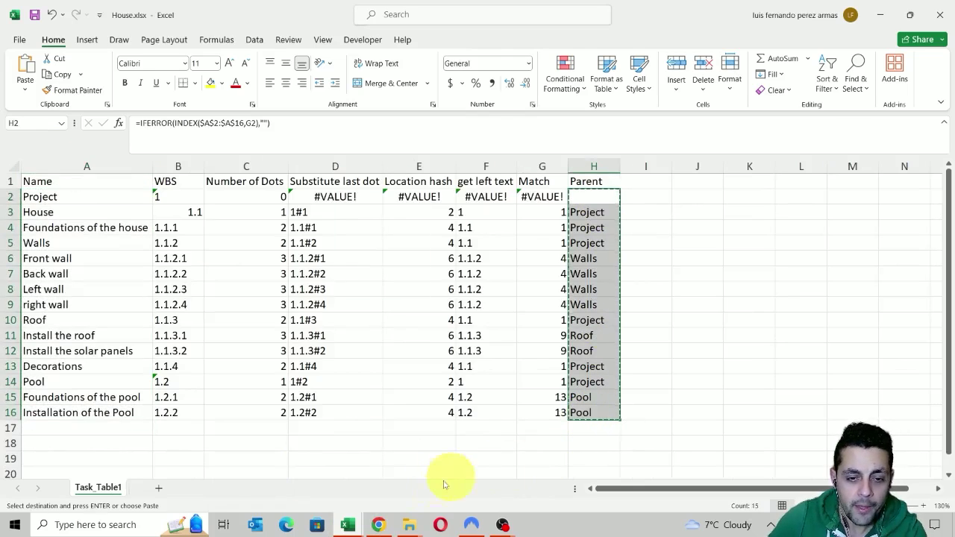
mouse_move(350, 526)
click(401, 477)
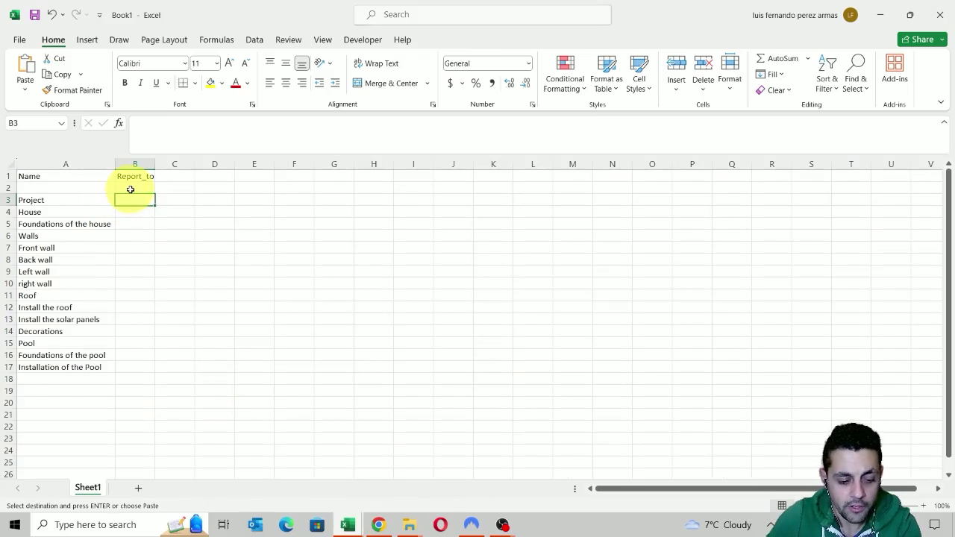
right_click(128, 200)
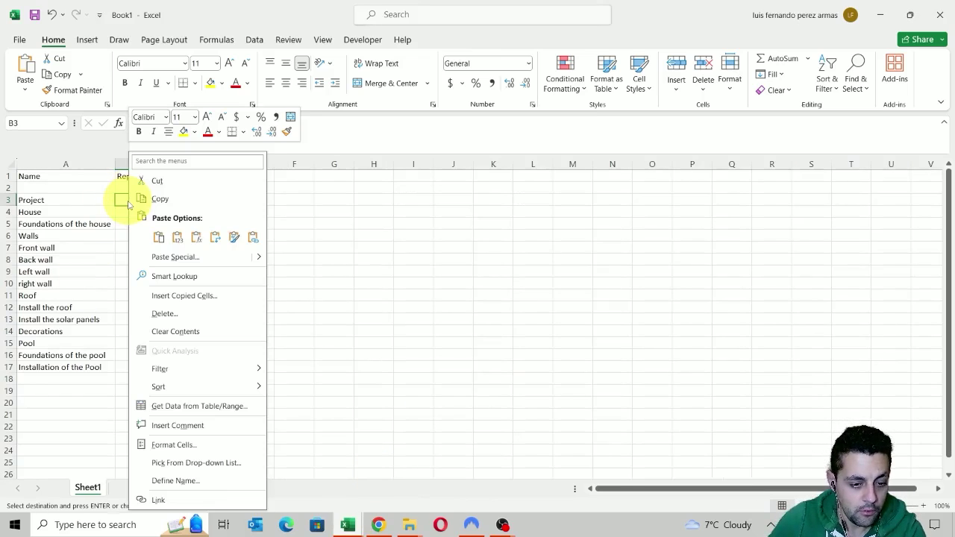
click(183, 237)
click(241, 342)
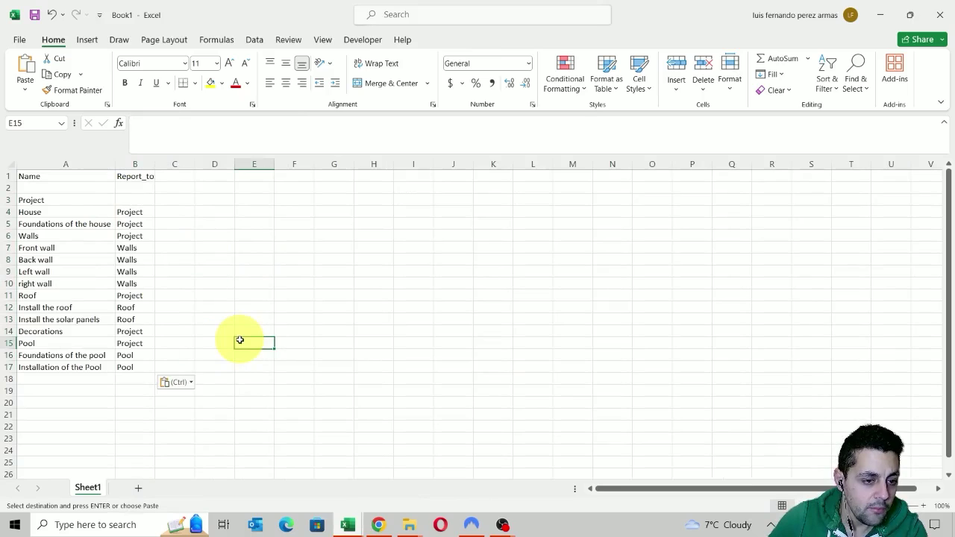
Step: Save the new workbook to the Desktop as WBS_in_MS_VISION.xlsx and close it
click(19, 39)
click(41, 229)
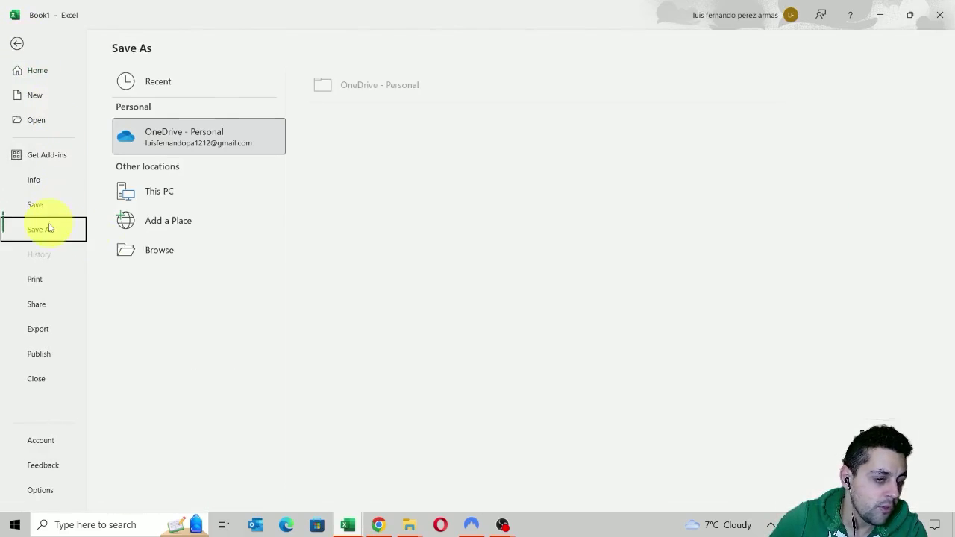
click(133, 252)
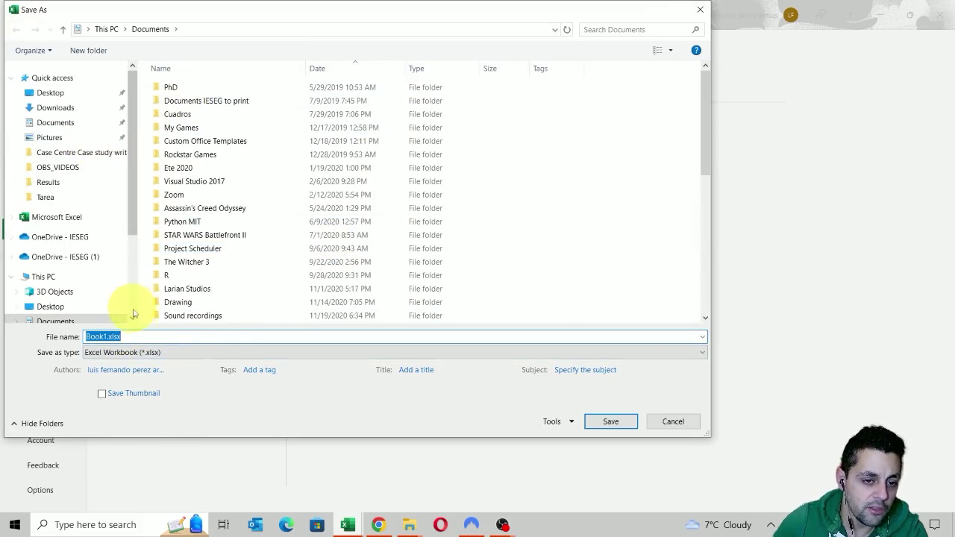
click(106, 336)
drag(107, 336, 43, 339)
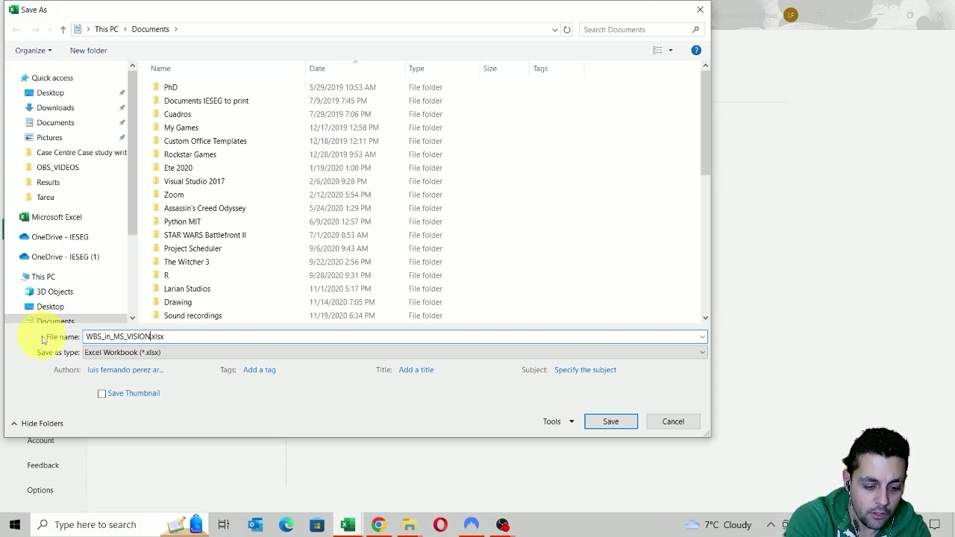
text(WBS_in_MS_VISION)
click(51, 93)
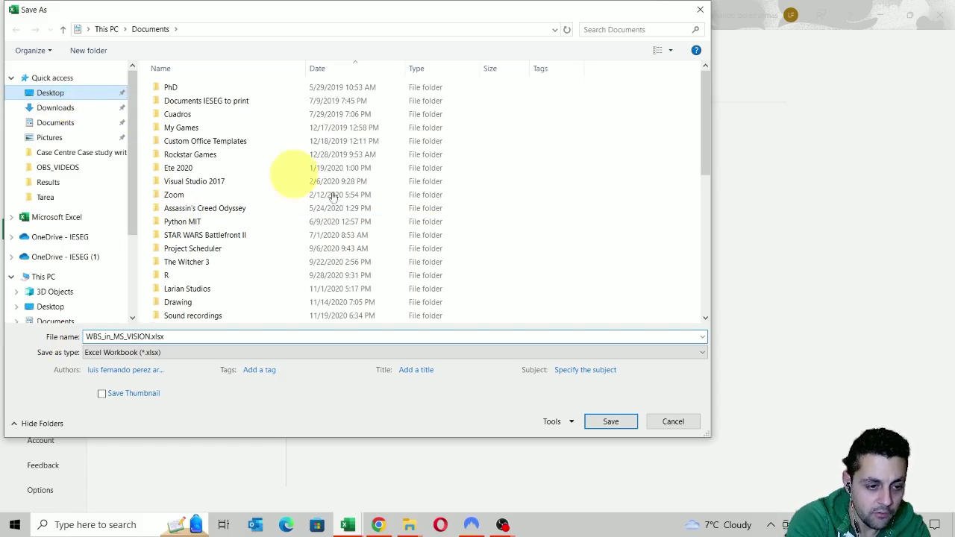
click(611, 421)
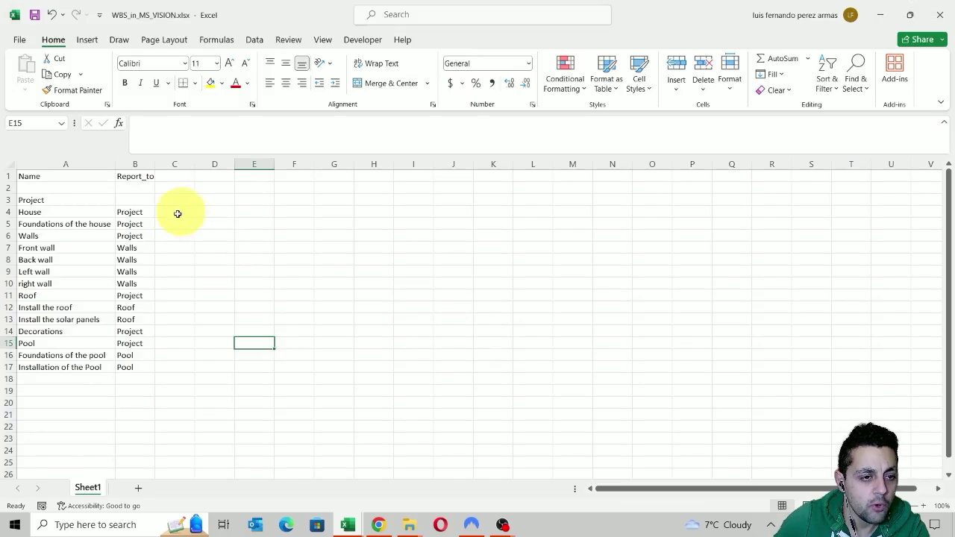
click(940, 15)
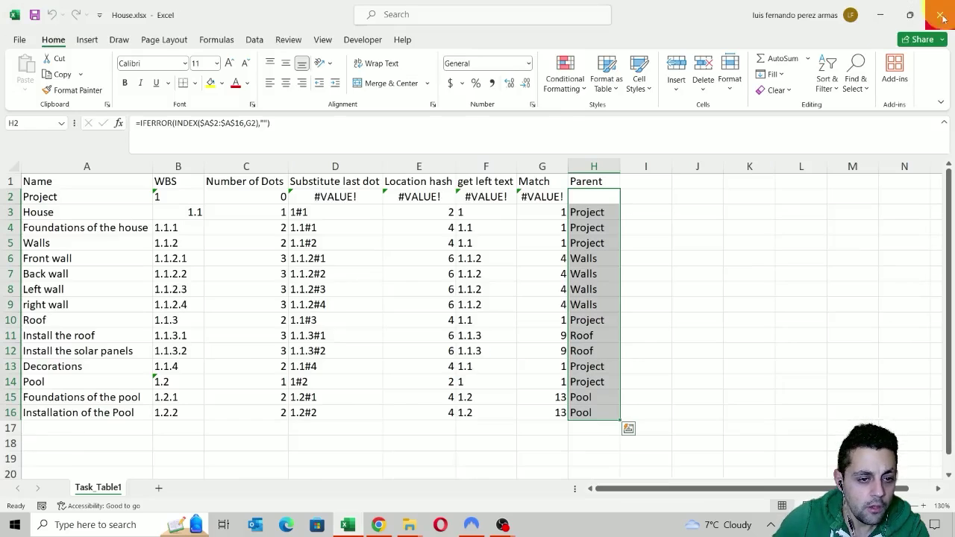
Step: Switch to Visio and create a drawing from the Organization Chart Wizard template in US Units
click(666, 238)
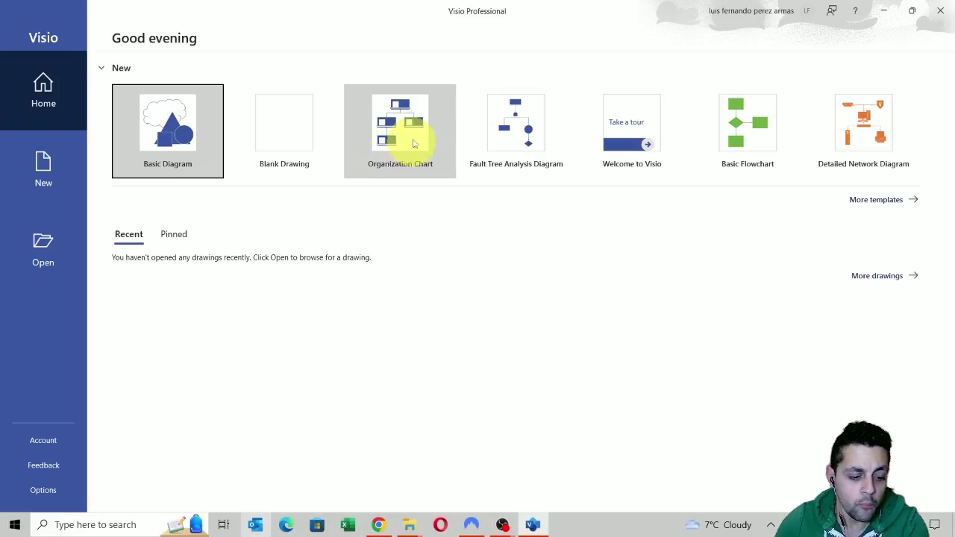
click(398, 158)
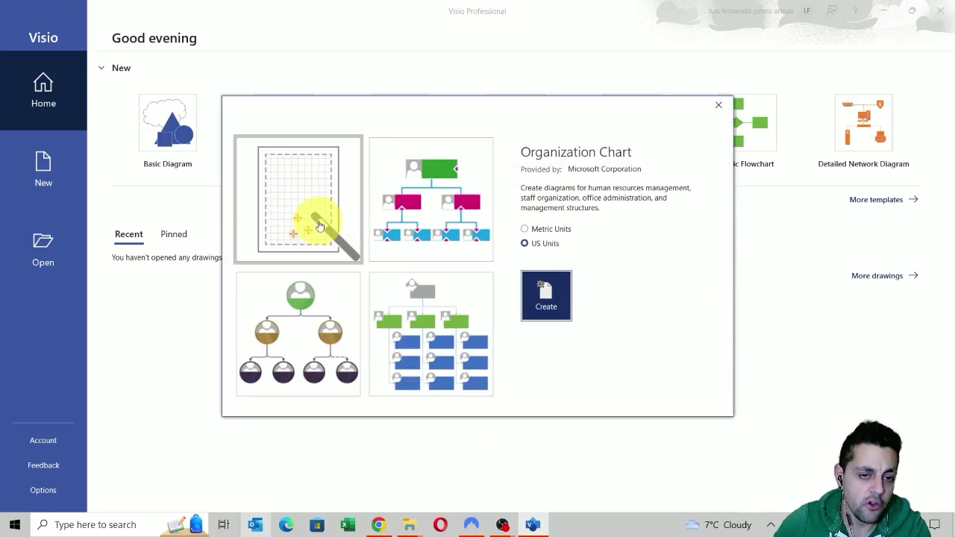
click(313, 239)
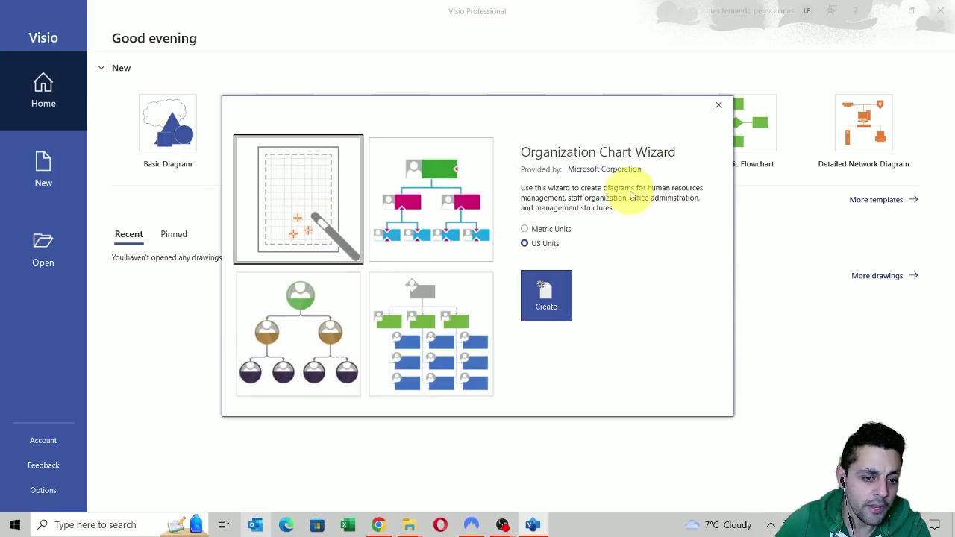
click(549, 306)
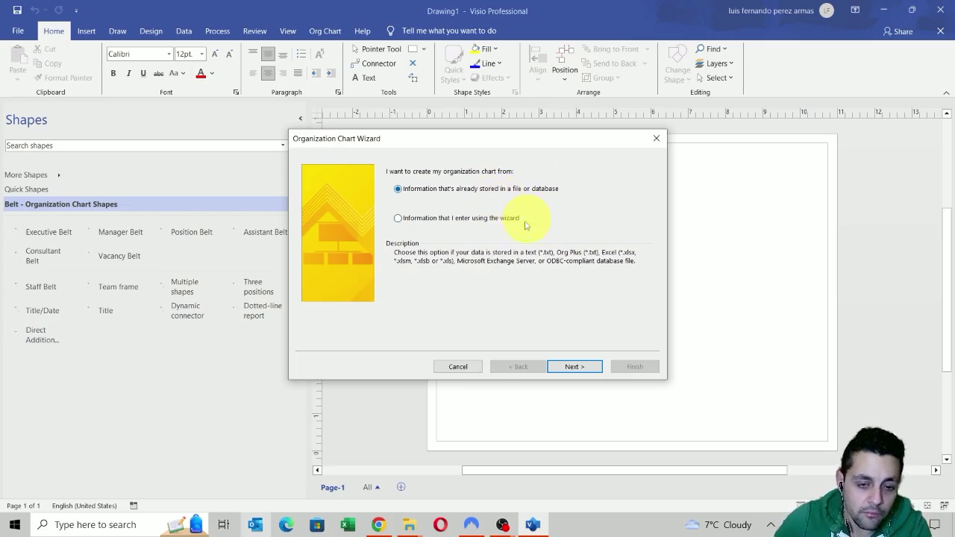
Step: Choose an existing Excel file as the wizard's data source and load WBS_in_MS_VISION.xlsx from the Desktop
click(581, 371)
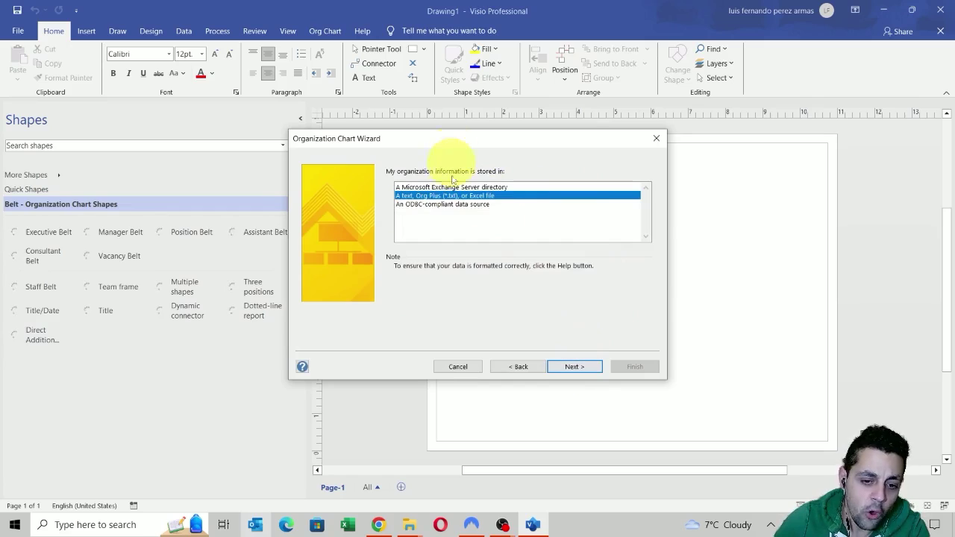
click(565, 370)
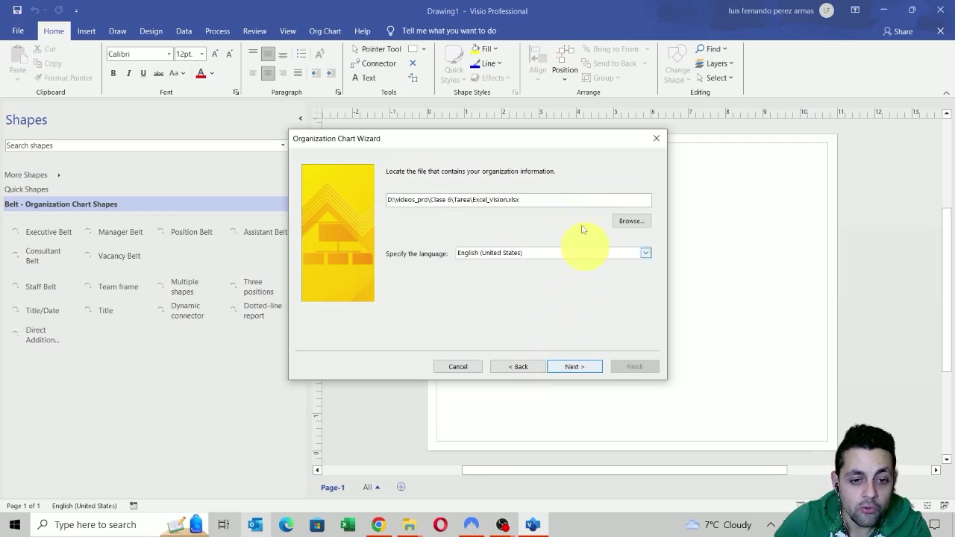
click(631, 221)
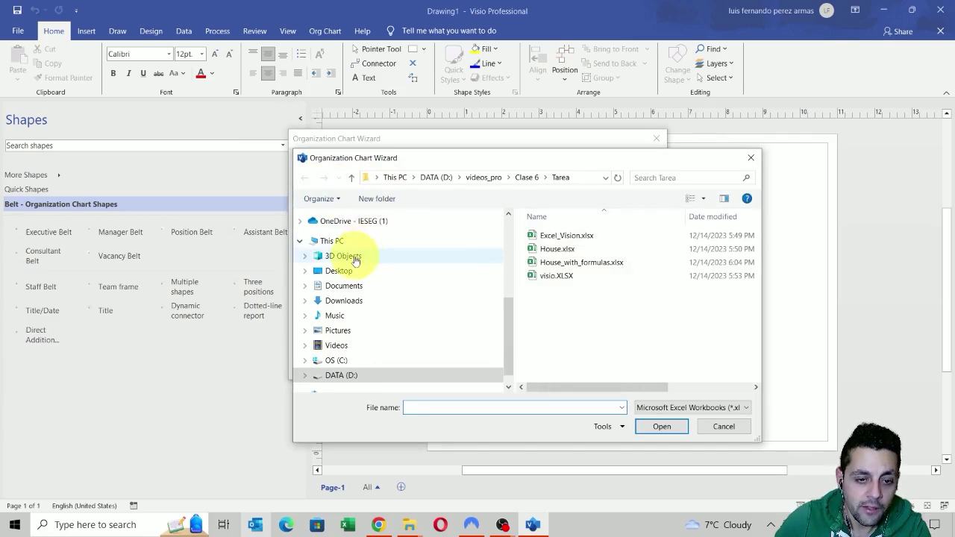
scroll(355, 284, up, 3)
scroll(344, 328, up, 2)
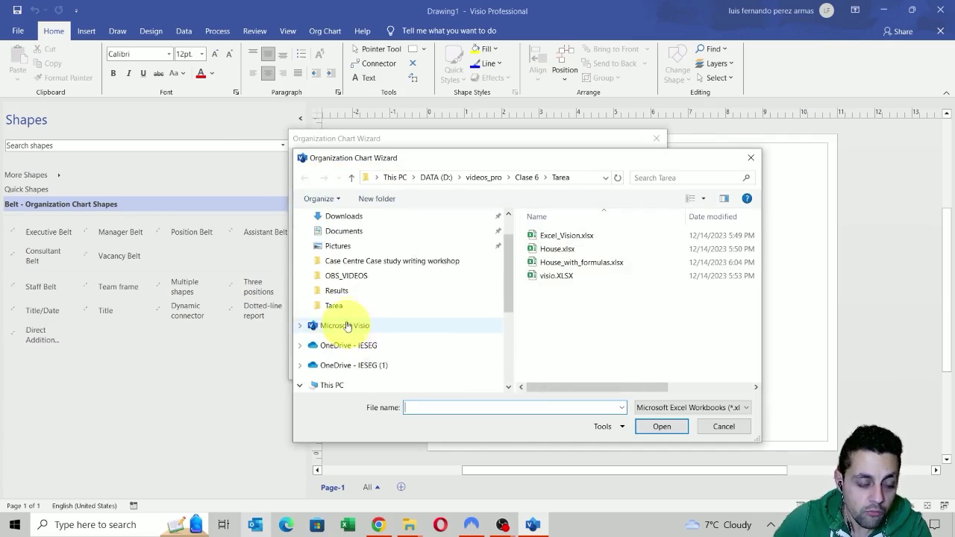
click(354, 243)
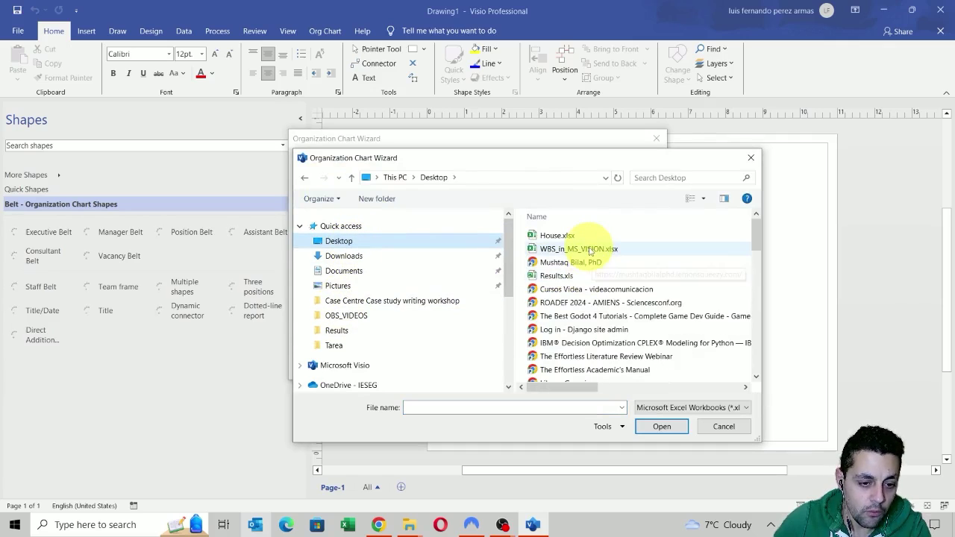
click(604, 249)
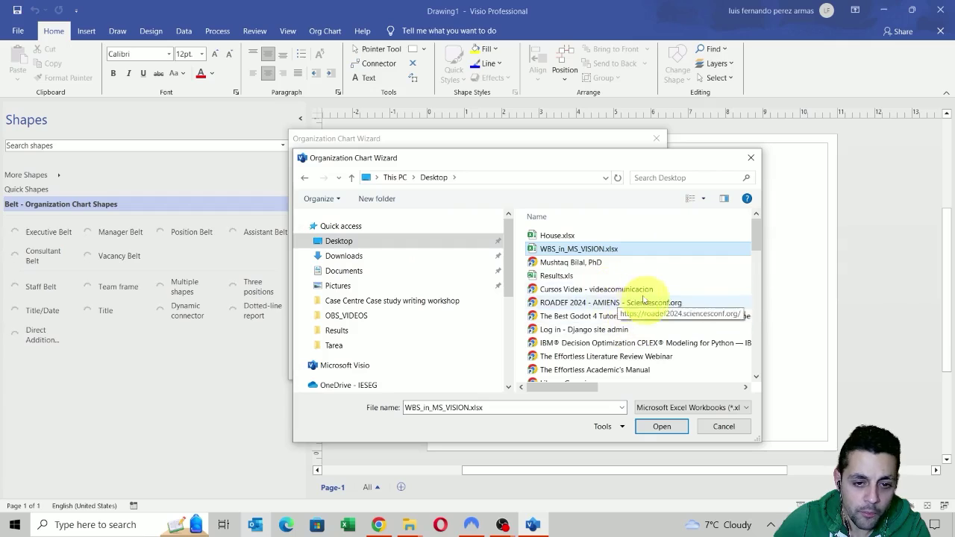
click(662, 426)
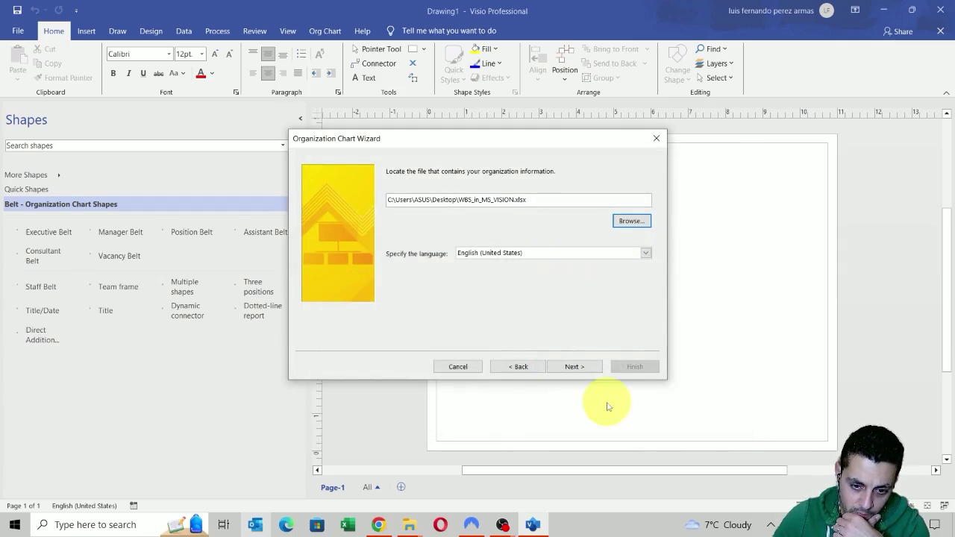
Step: Map the wizard's Name field to the Name column and its Reports to field to the Report_to column
click(576, 366)
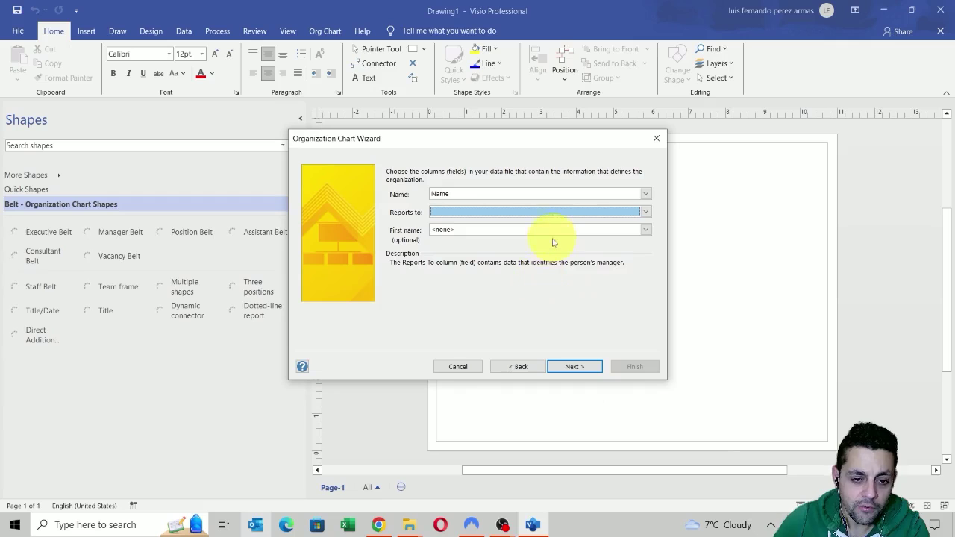
click(645, 212)
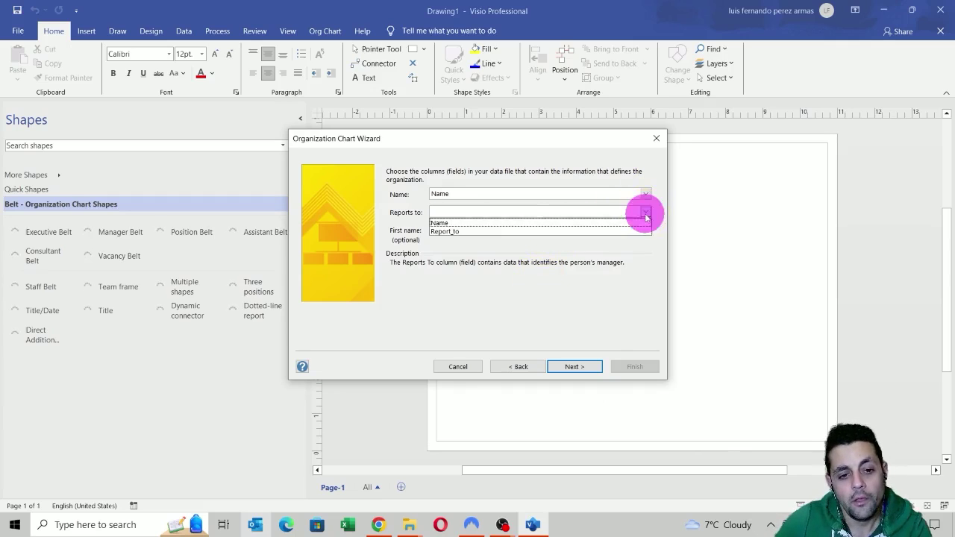
click(448, 230)
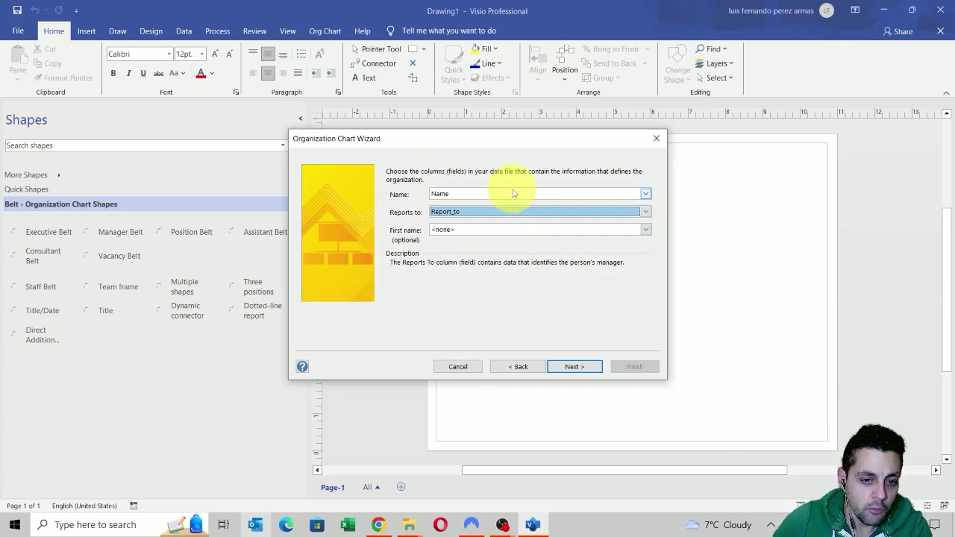
click(572, 367)
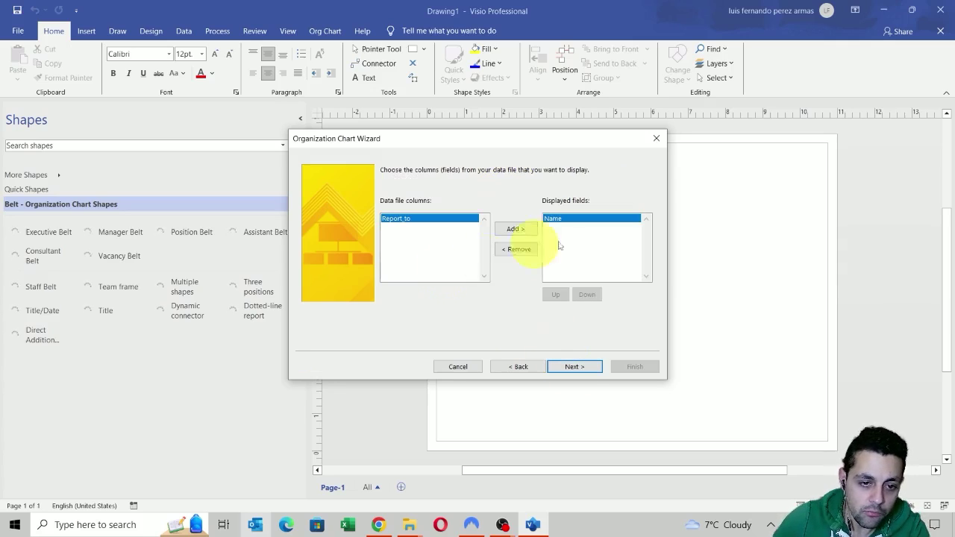
Step: Keep Name as the only displayed field and shape data field, and include no pictures in the chart
click(569, 368)
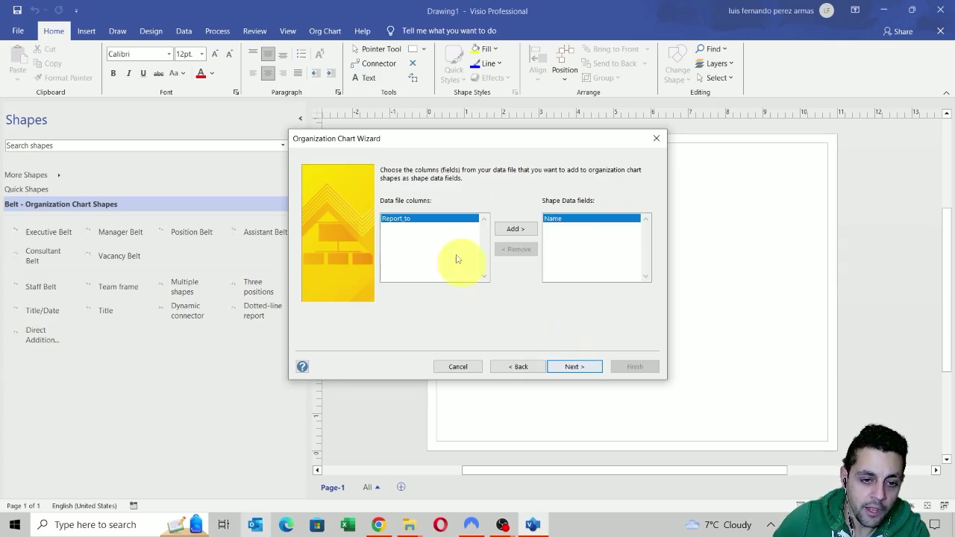
click(582, 369)
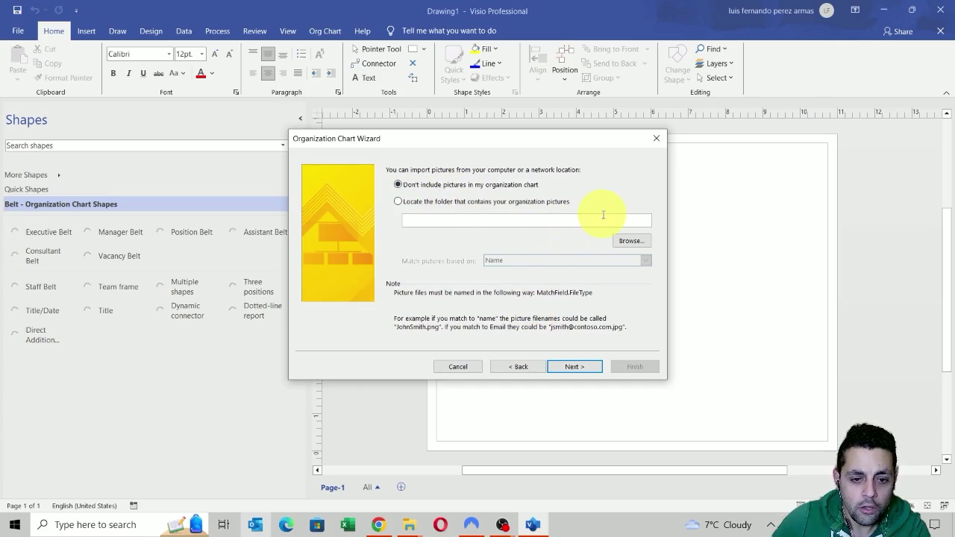
click(580, 373)
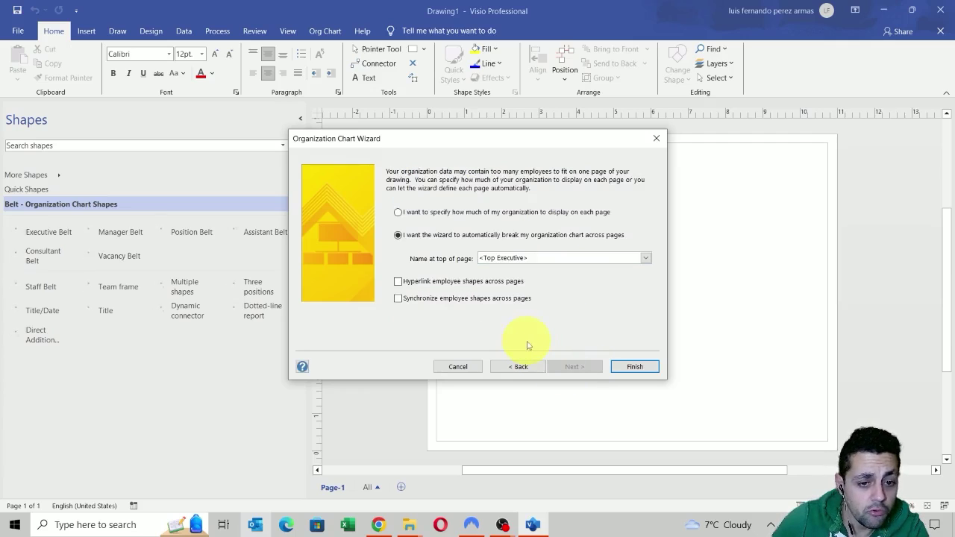
Step: Set Project as the name at the top of the page with automatic page breaking and generate the chart
click(646, 259)
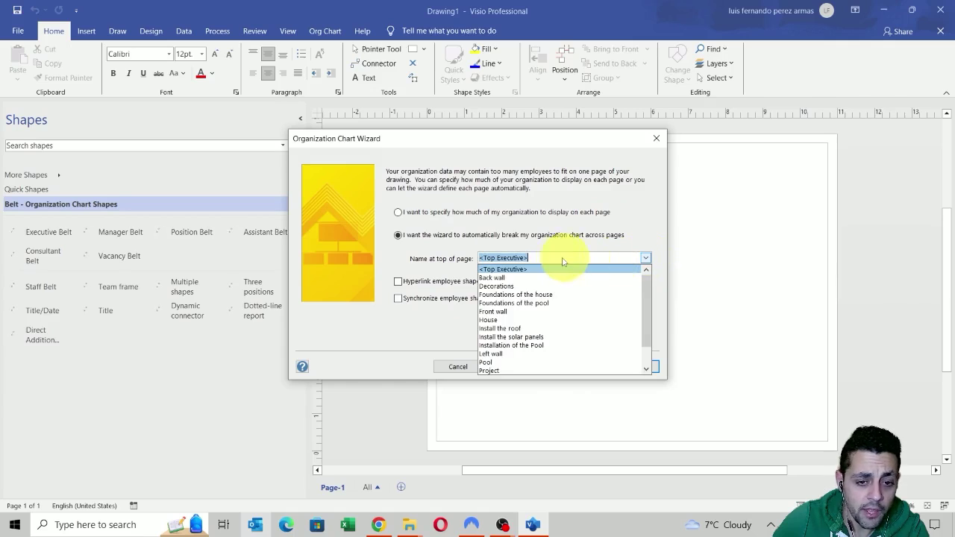
click(500, 371)
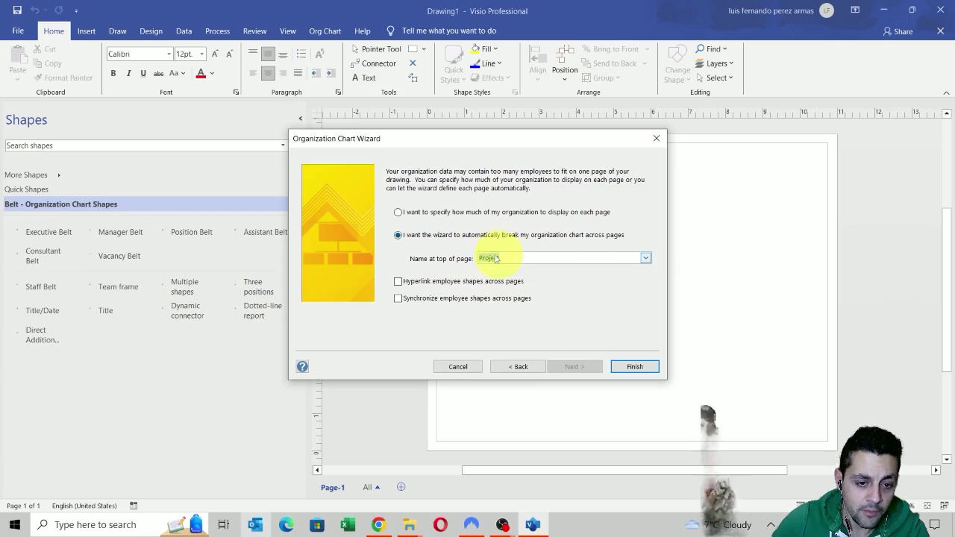
click(646, 370)
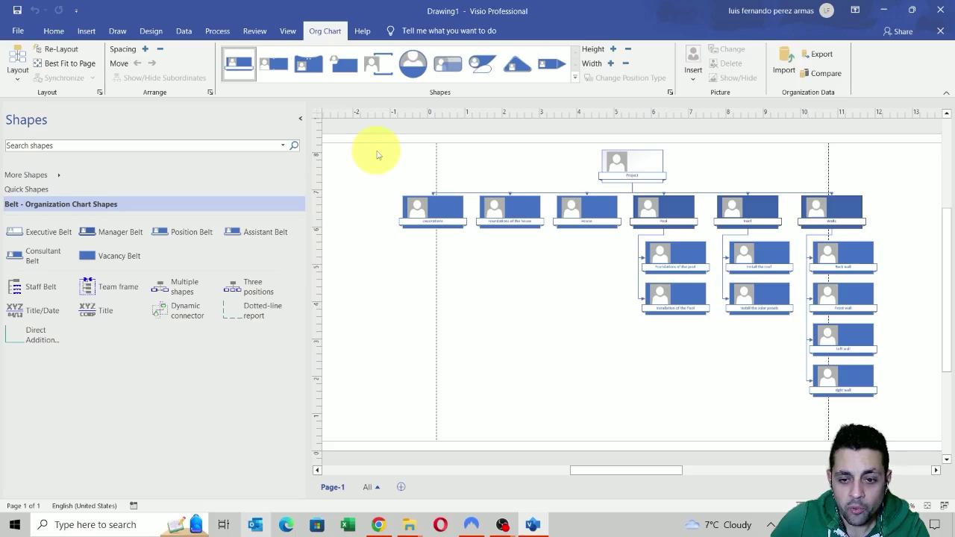
Step: Delete the pictures from all chart shapes and apply the Shapetacular shape style to the chart
drag(377, 153, 923, 423)
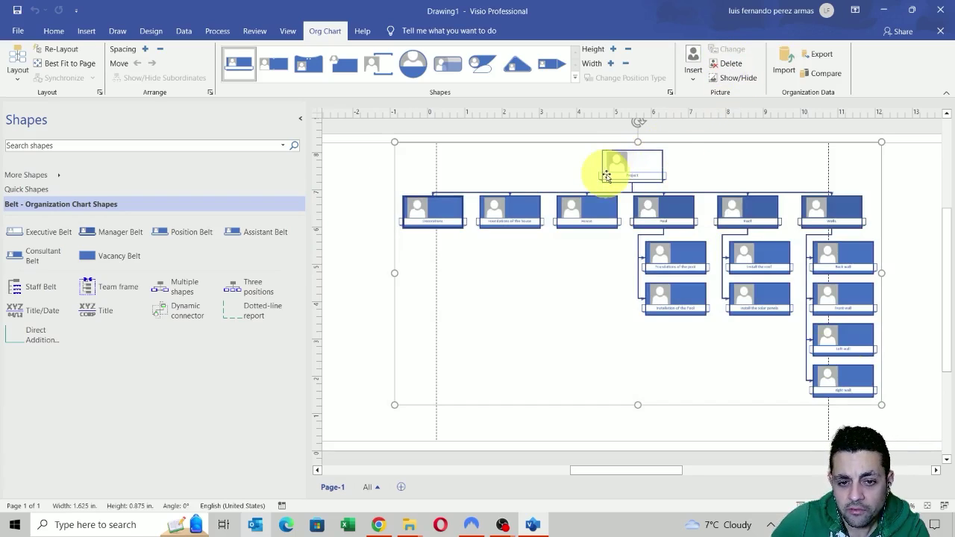
click(721, 65)
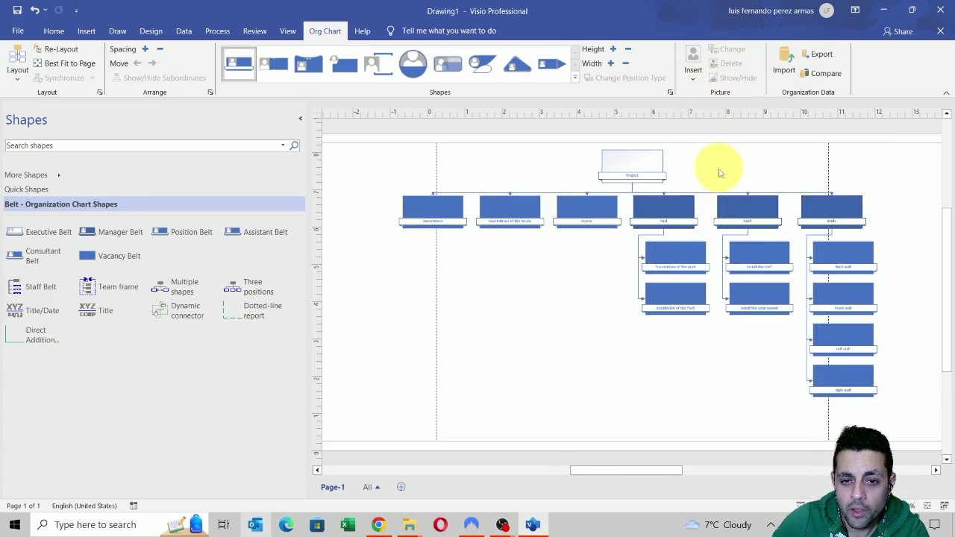
click(631, 153)
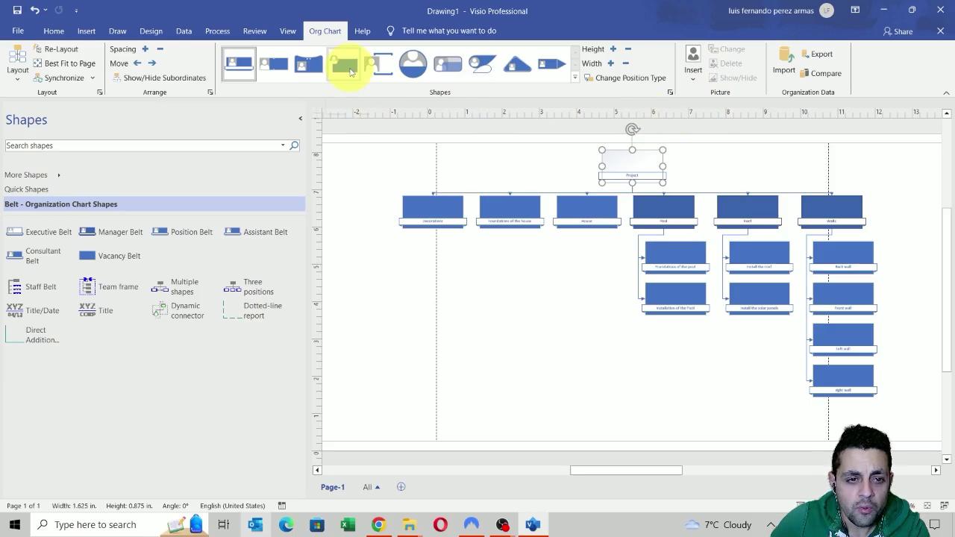
click(345, 67)
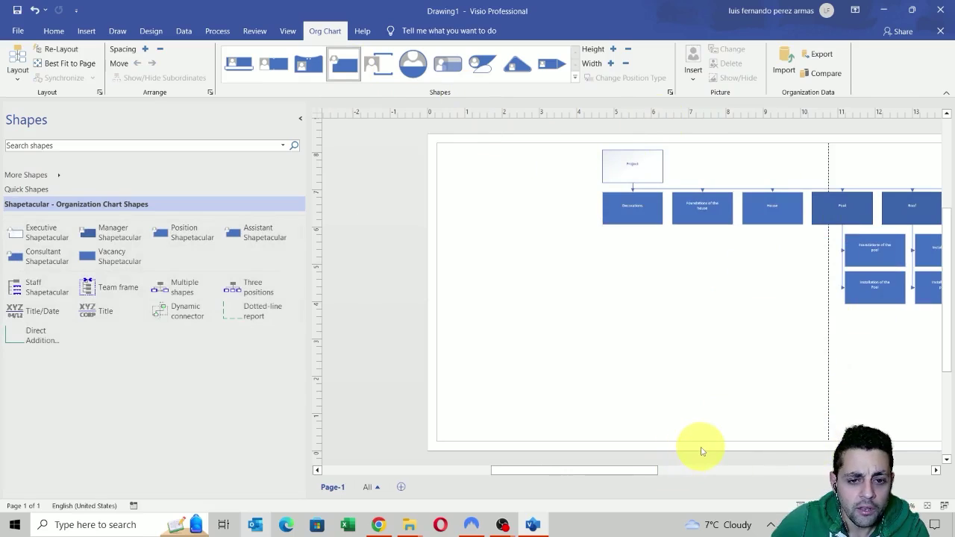
drag(631, 471, 693, 473)
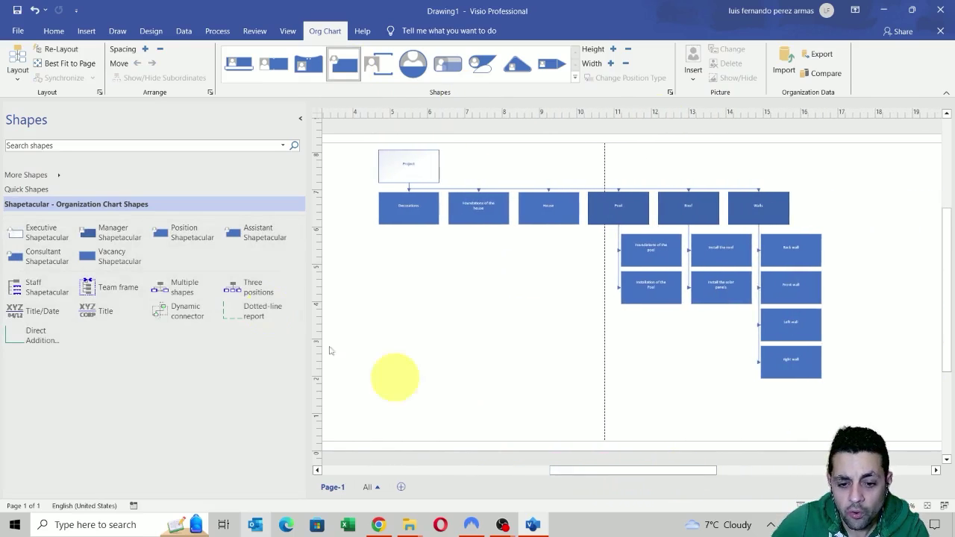
Step: Arrange the chart with the centred horizontal layout
click(18, 78)
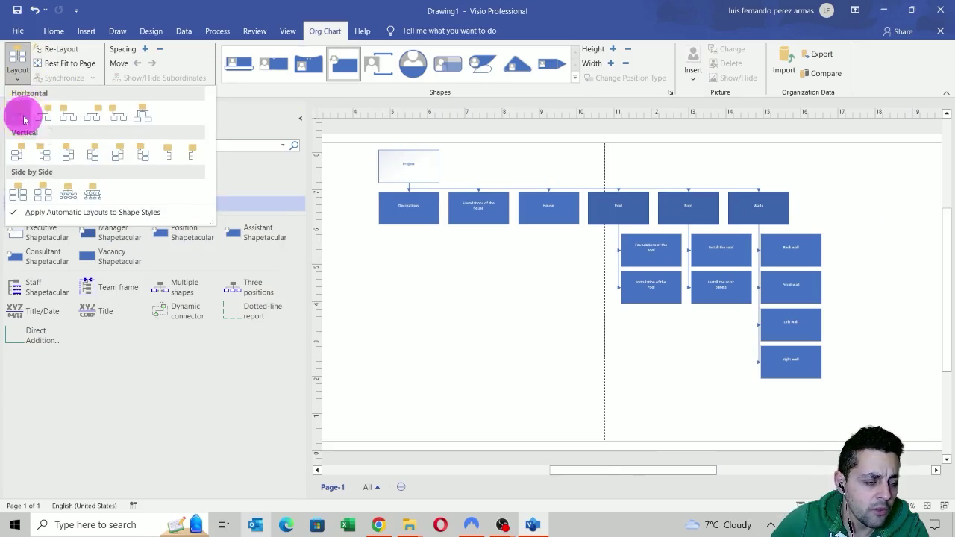
click(24, 119)
drag(693, 474, 655, 472)
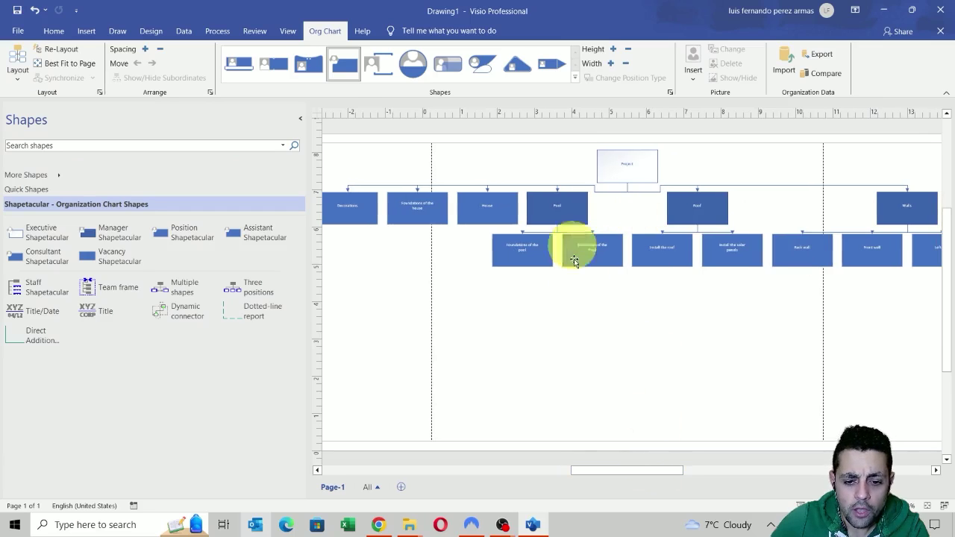
ctrl+scroll(741, 385, down, 1)
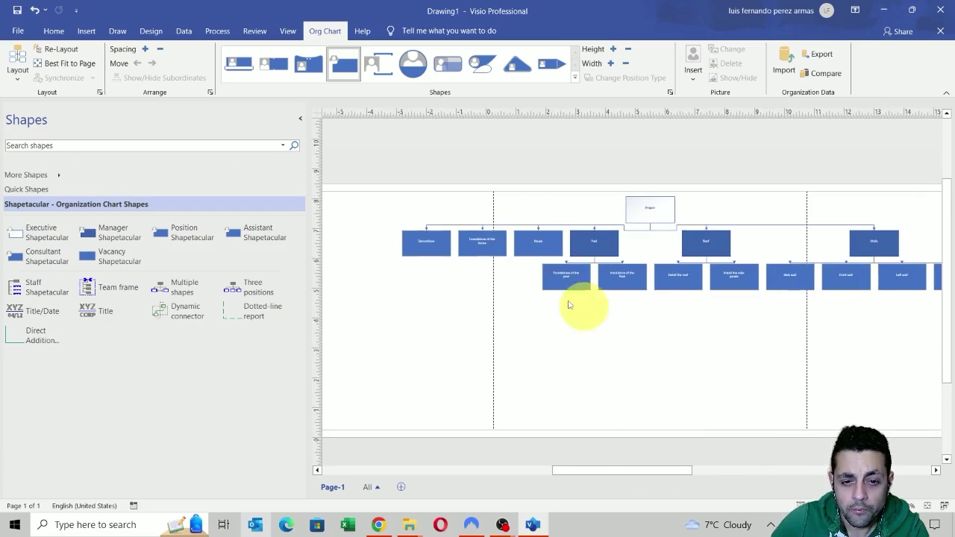
drag(623, 473, 628, 473)
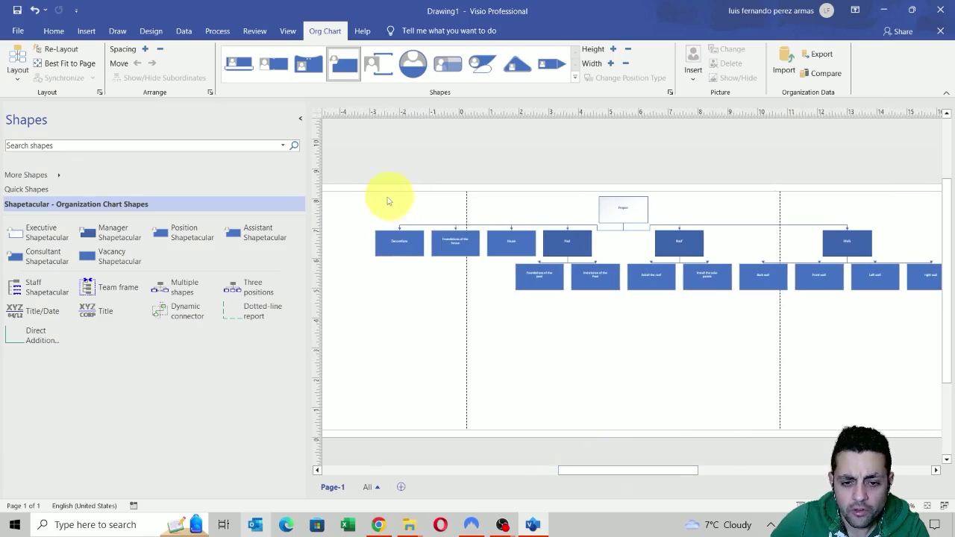
Step: Increase the text size of all chart shapes to 12 pt
drag(374, 197, 924, 319)
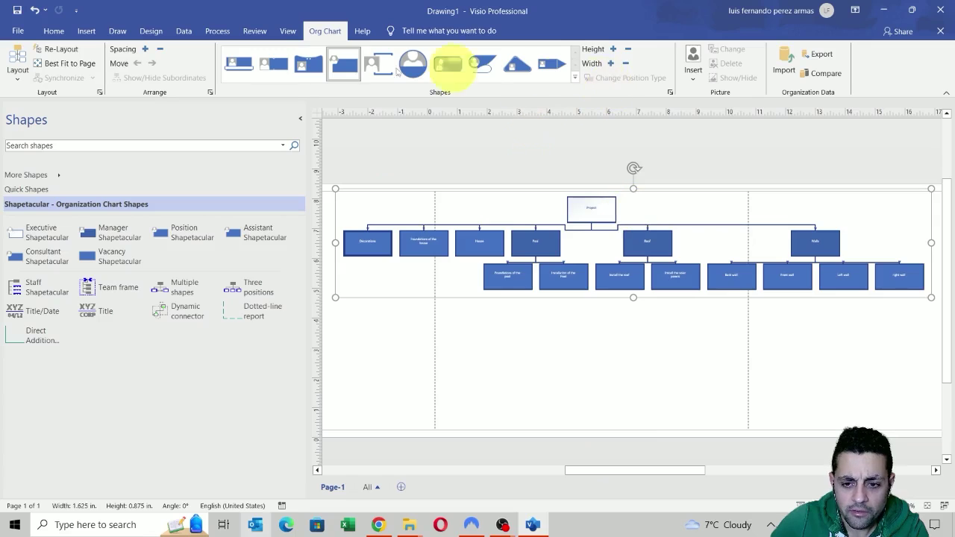
click(52, 30)
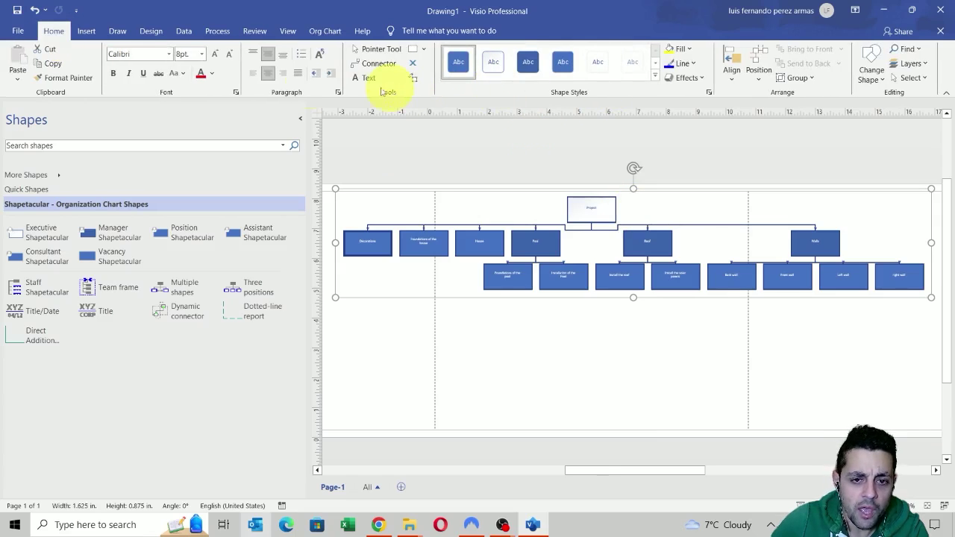
click(215, 57)
click(215, 56)
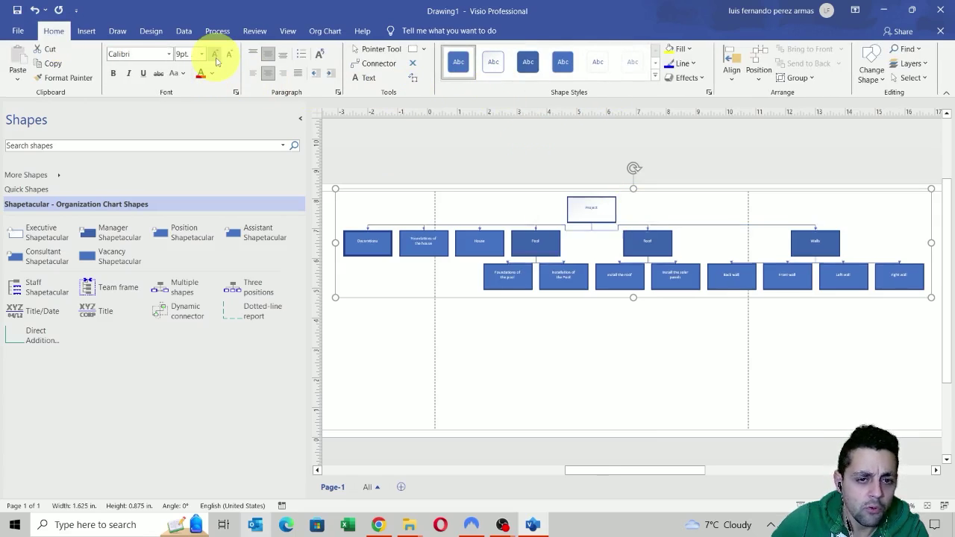
click(215, 57)
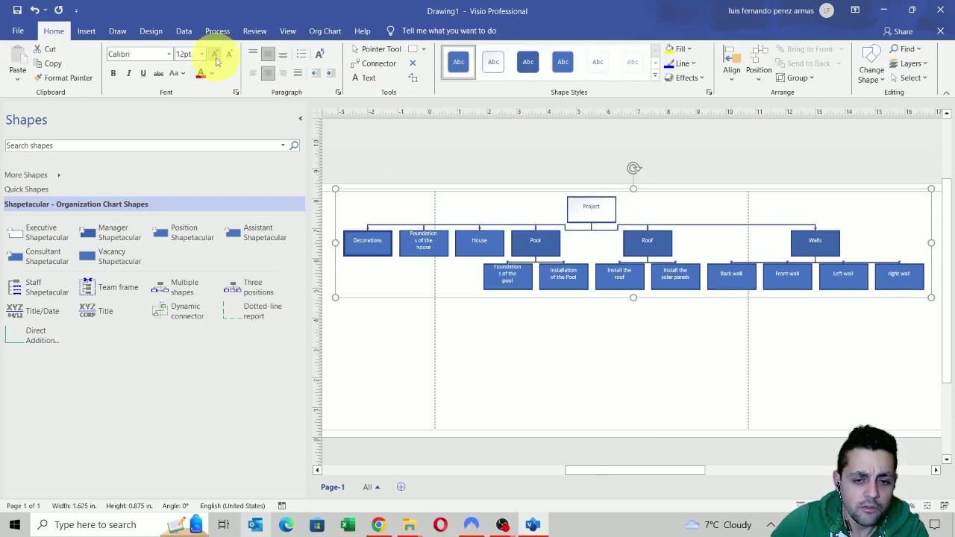
click(830, 386)
drag(671, 473, 627, 473)
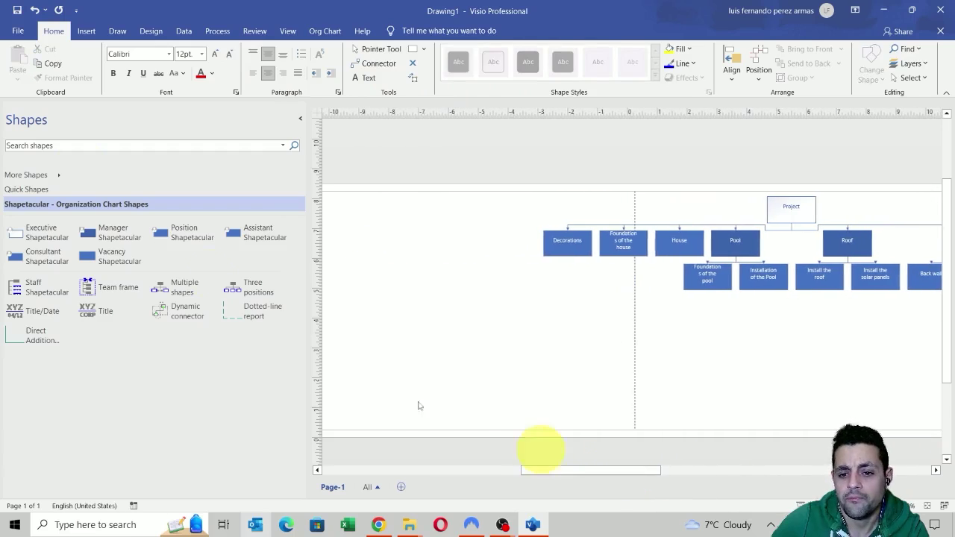
Step: Save the drawing to the Desktop as a Visio drawing named WBS.vsdx
click(18, 36)
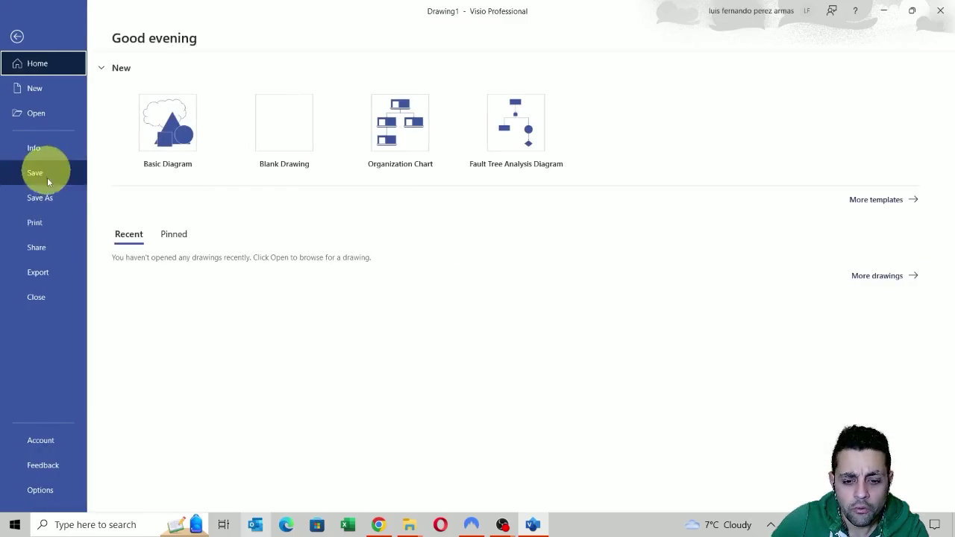
click(52, 200)
click(209, 249)
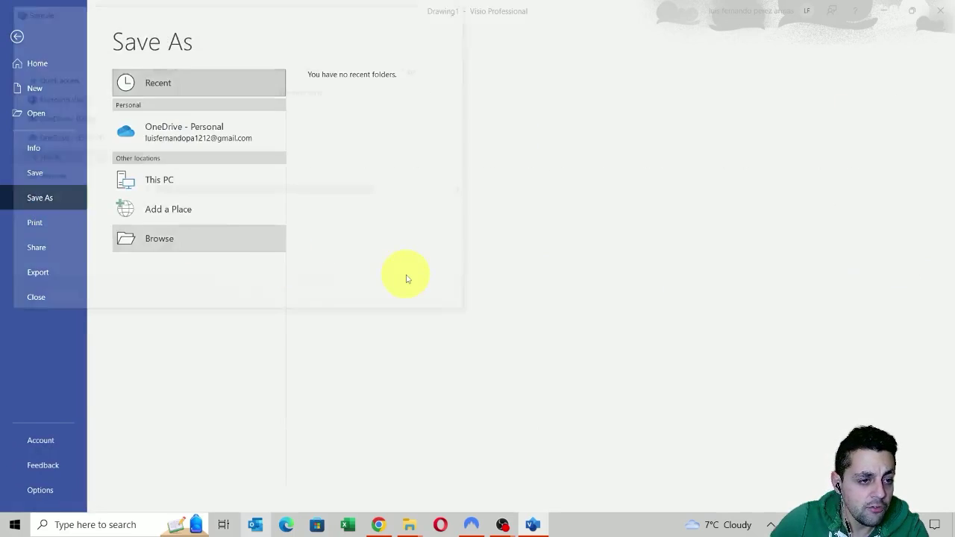
drag(130, 139, 129, 97)
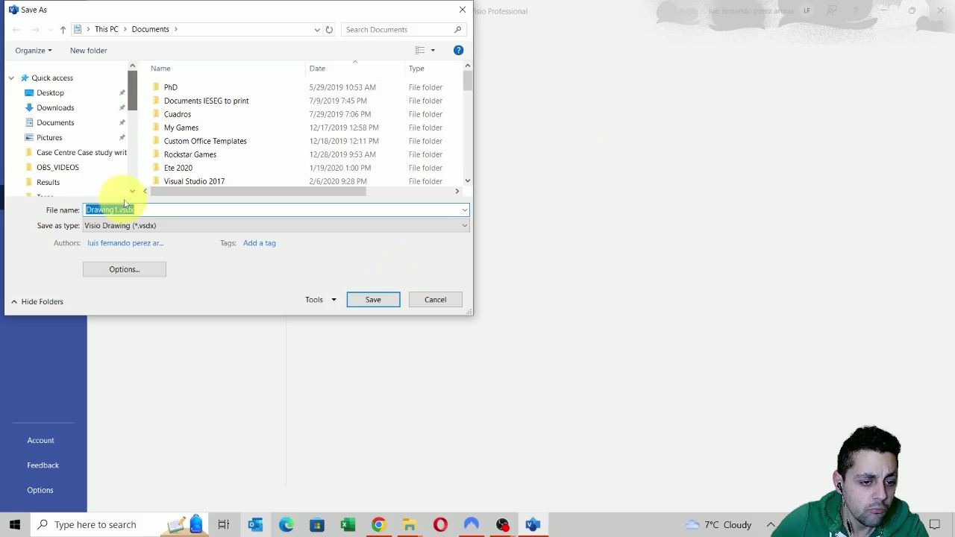
click(121, 209)
drag(118, 210, 55, 214)
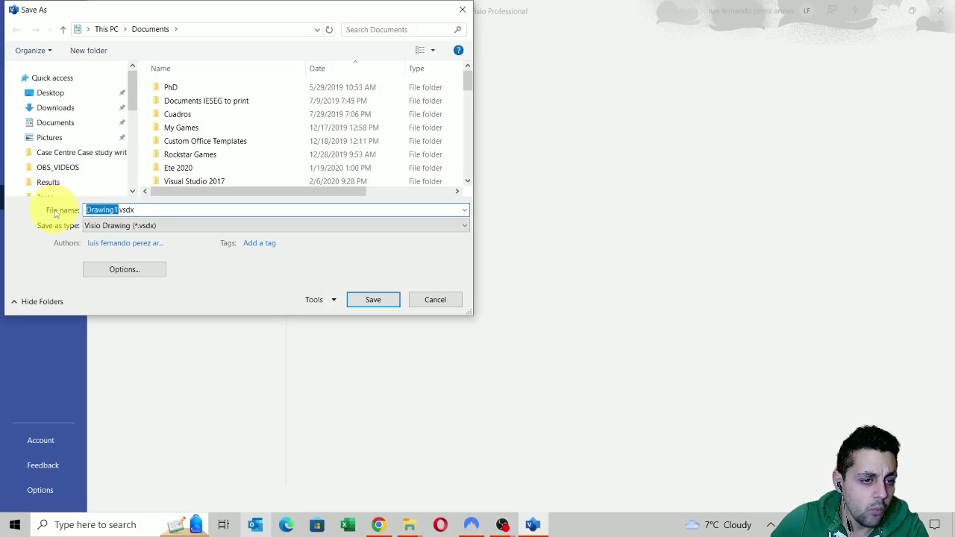
click(58, 95)
click(374, 299)
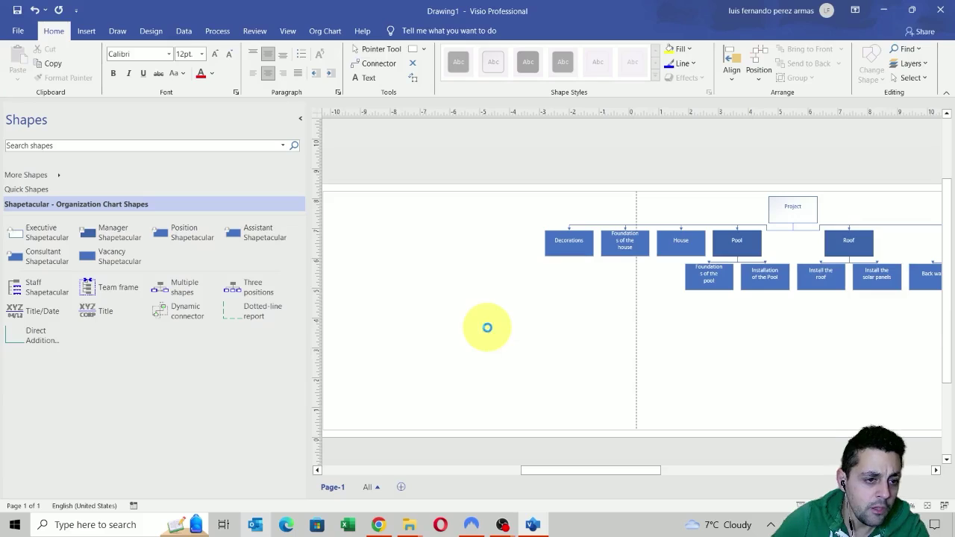
Step: Preview how the WBS chart prints across its pages, then return to the drawing and view the whole chart
click(16, 33)
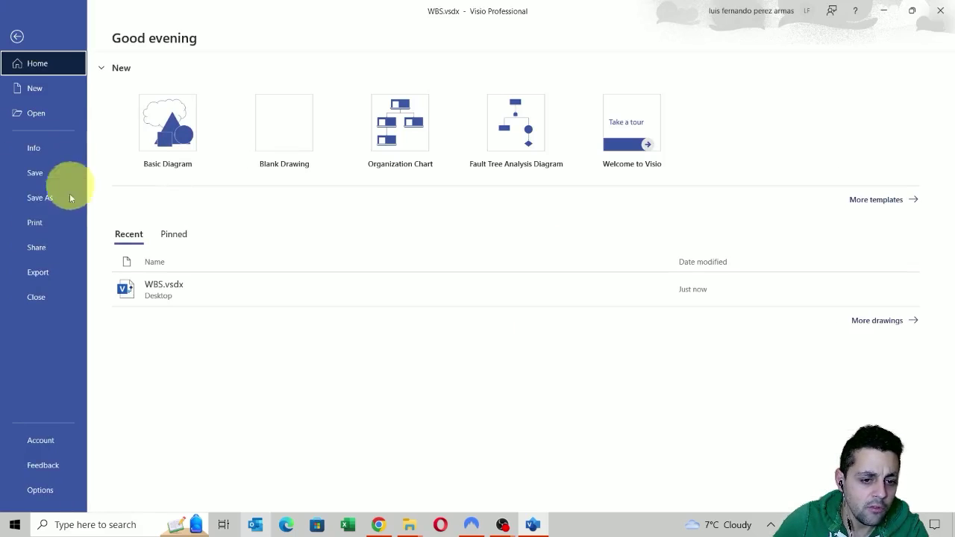
click(42, 223)
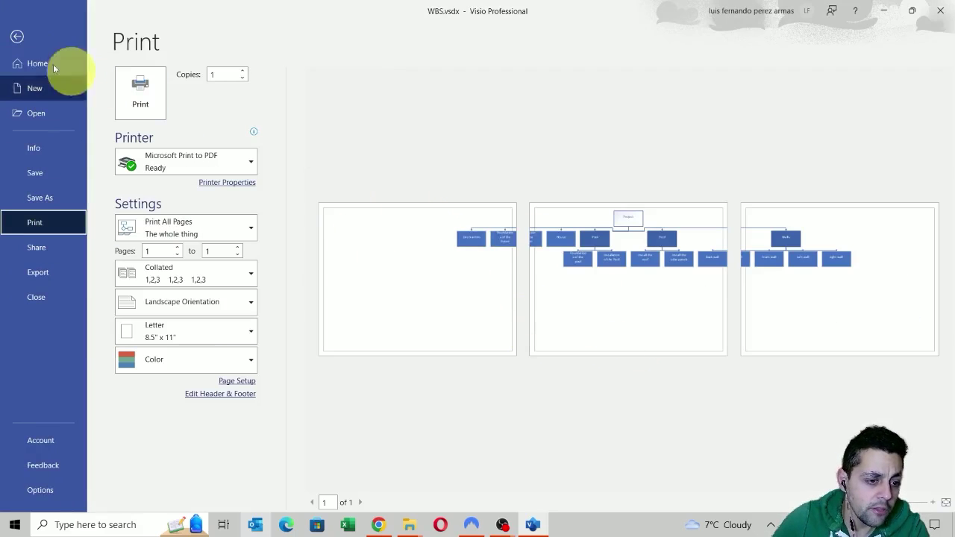
click(17, 37)
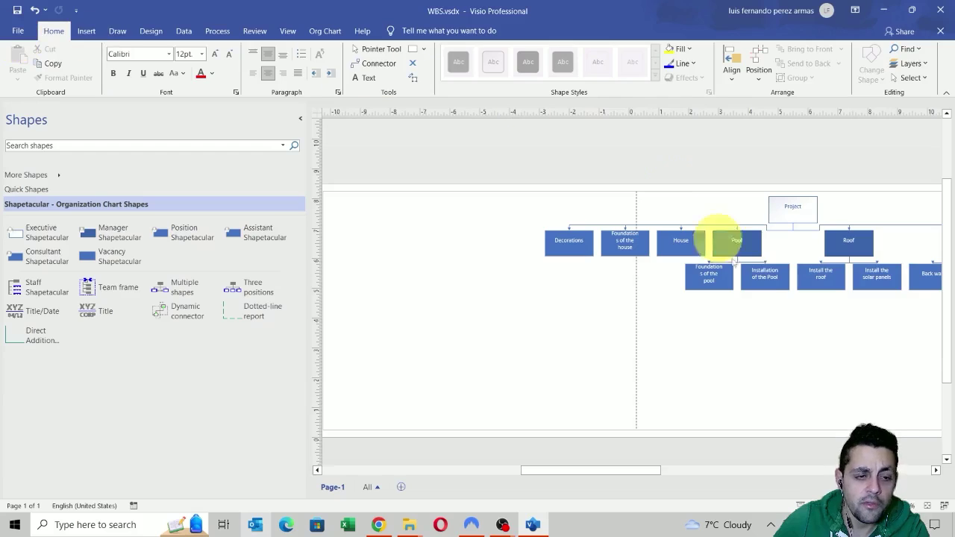
drag(618, 481, 665, 477)
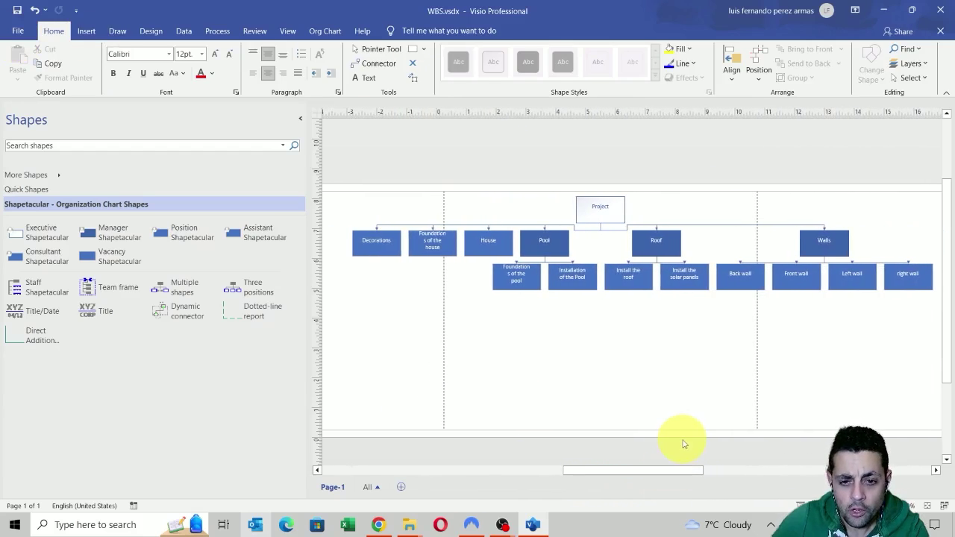